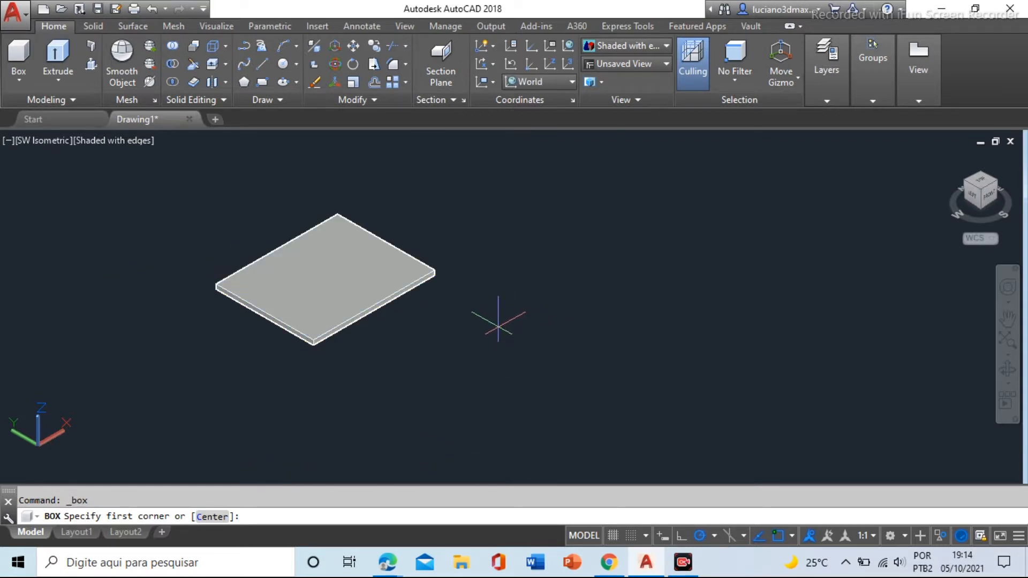
Create a 350 by 280 by 12 box beside the existing plate and move it clear of that plate
{"action": "left_click", "coordinate": [498, 326]}
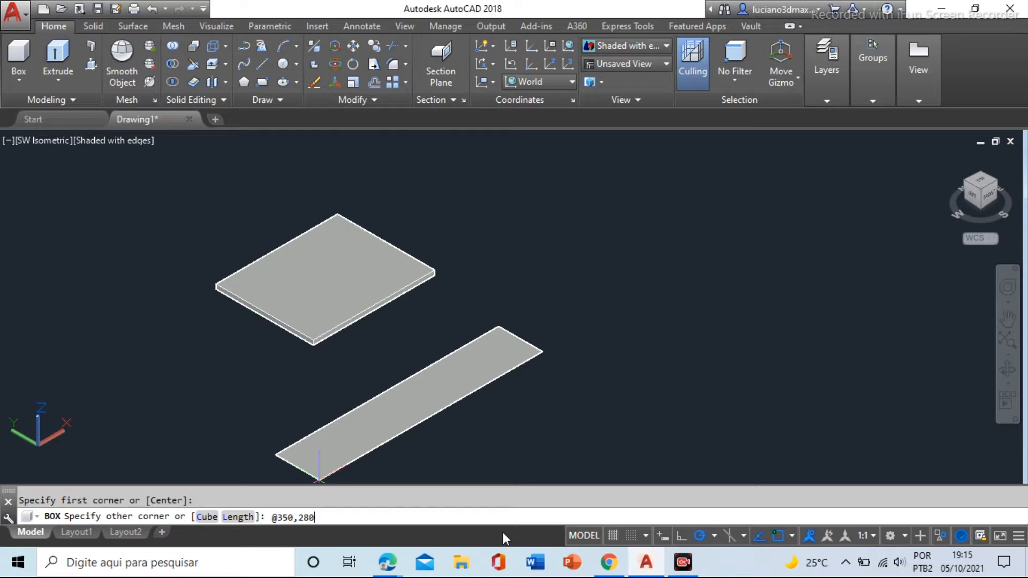
{"action": "key", "text": "Return"}
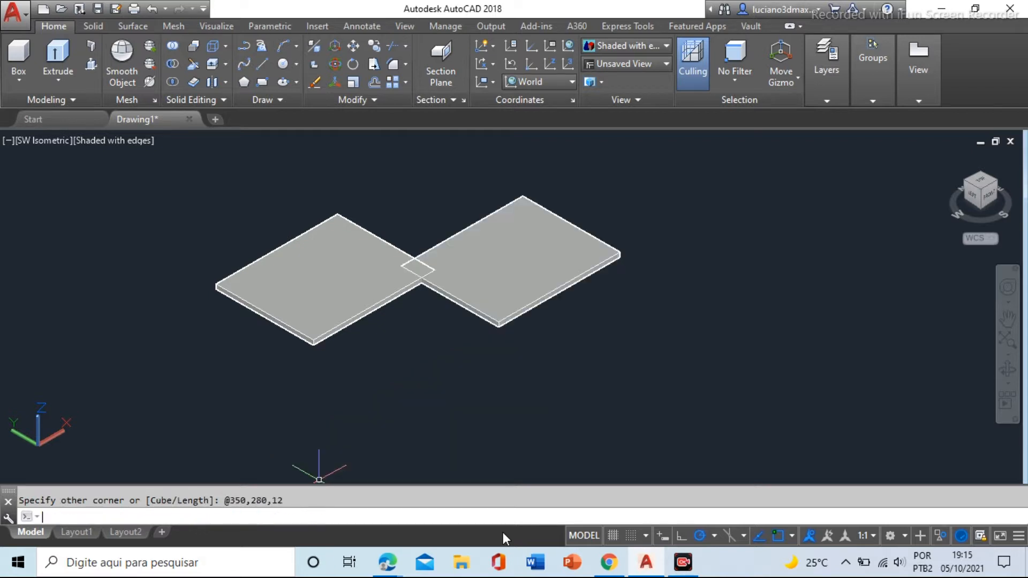
{"action": "type", "text": "m"}
{"action": "key", "text": "Return"}
{"action": "left_click", "coordinate": [647, 303]}
{"action": "left_click", "coordinate": [566, 293]}
{"action": "left_click", "coordinate": [554, 273]}
{"action": "key", "text": "Return"}
{"action": "left_click", "coordinate": [464, 351]}
{"action": "left_click", "coordinate": [542, 369]}
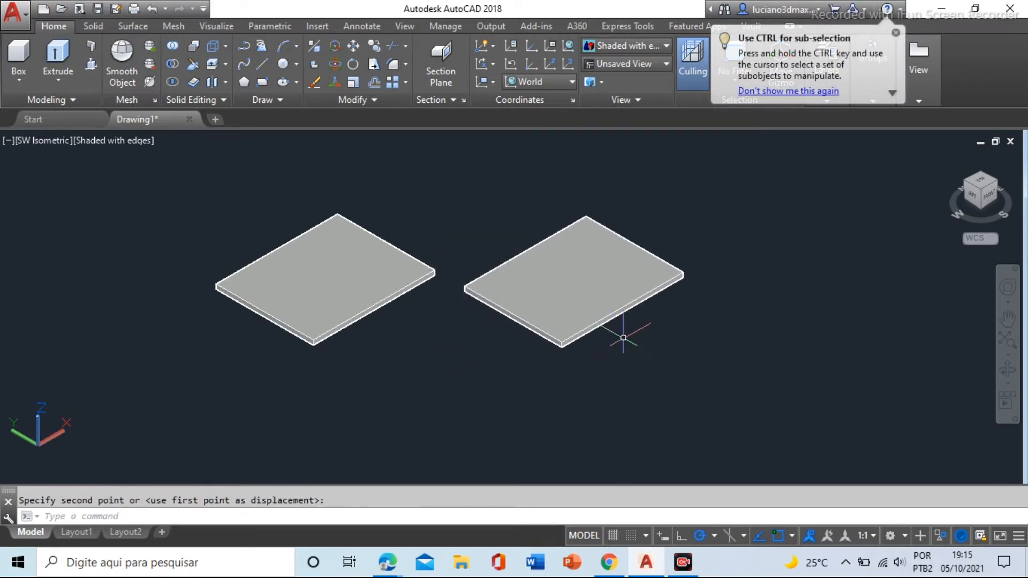
Select the original plate and the new box alternately to compare their grips
{"action": "scroll", "coordinate": [427, 291], "scroll_direction": "up", "scroll_amount": 2}
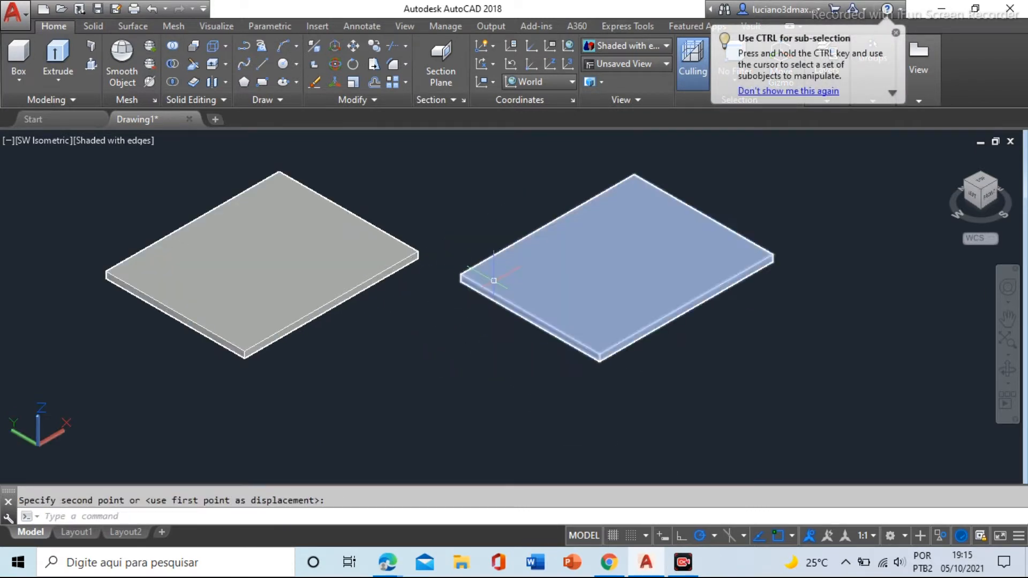
{"action": "left_click", "coordinate": [336, 244]}
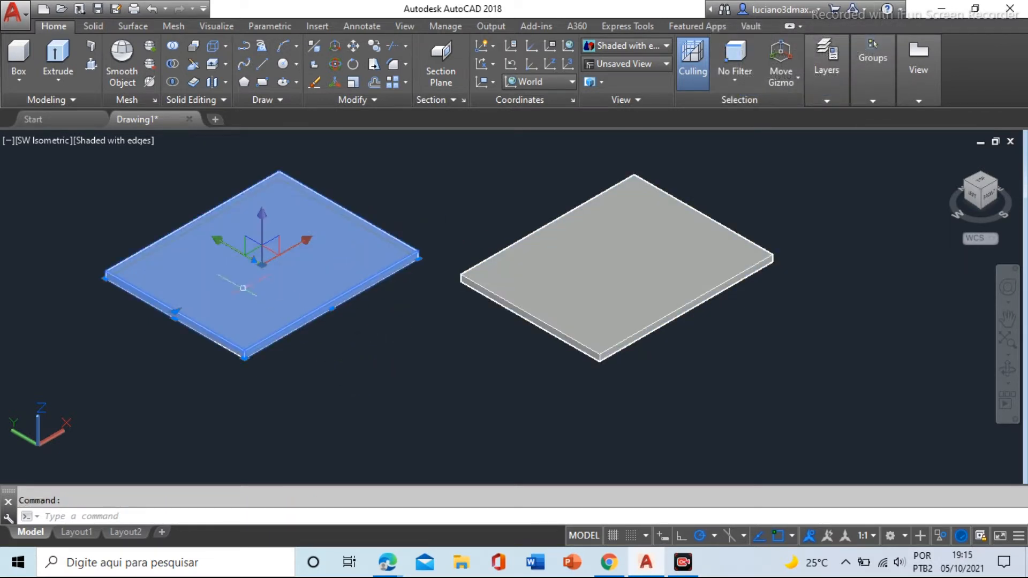
{"action": "key", "text": "Escape"}
{"action": "left_click", "coordinate": [517, 302]}
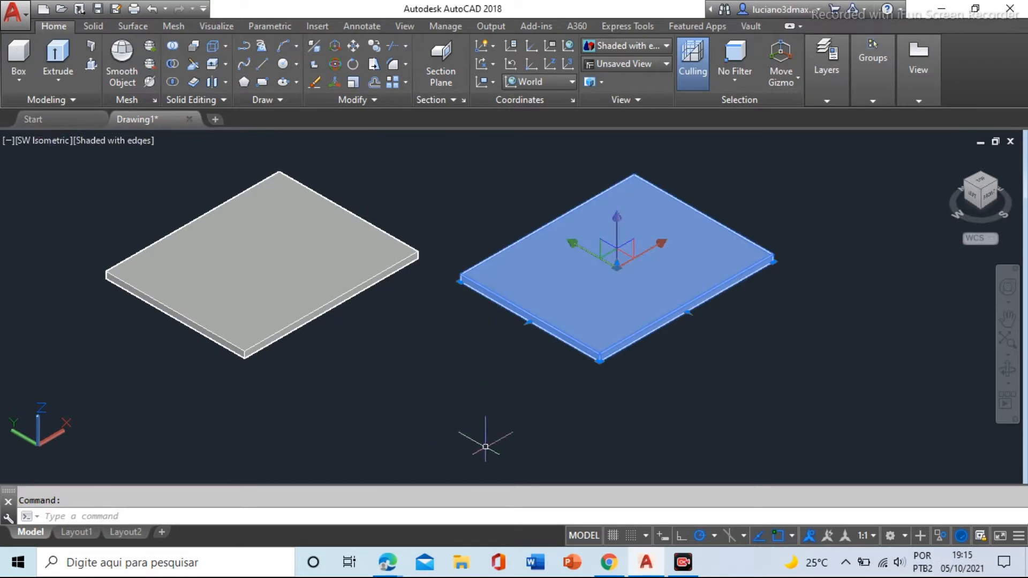
{"action": "key", "text": "Escape"}
{"action": "left_click", "coordinate": [237, 309]}
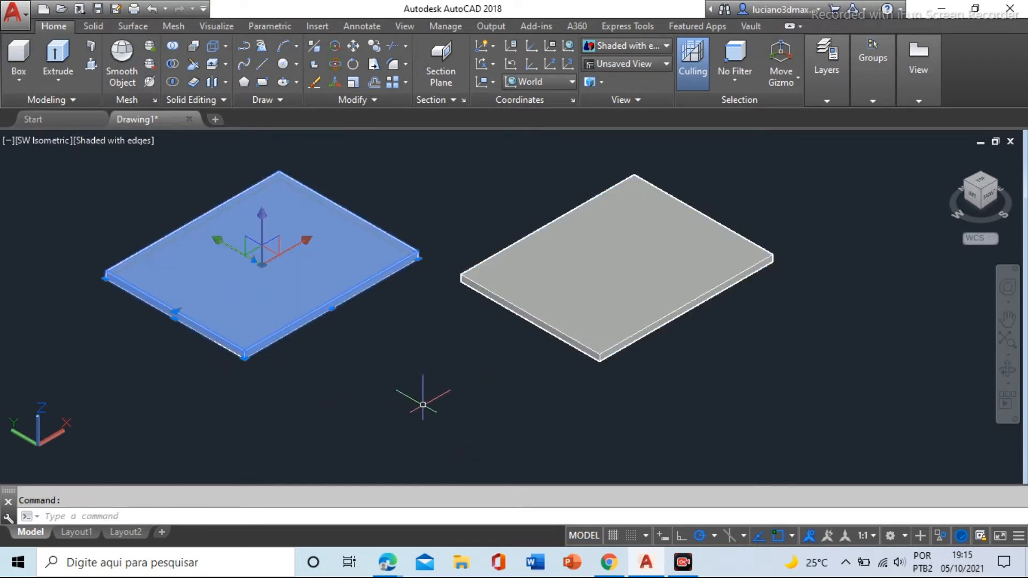
{"action": "key", "text": "Escape"}
{"action": "left_click", "coordinate": [542, 332]}
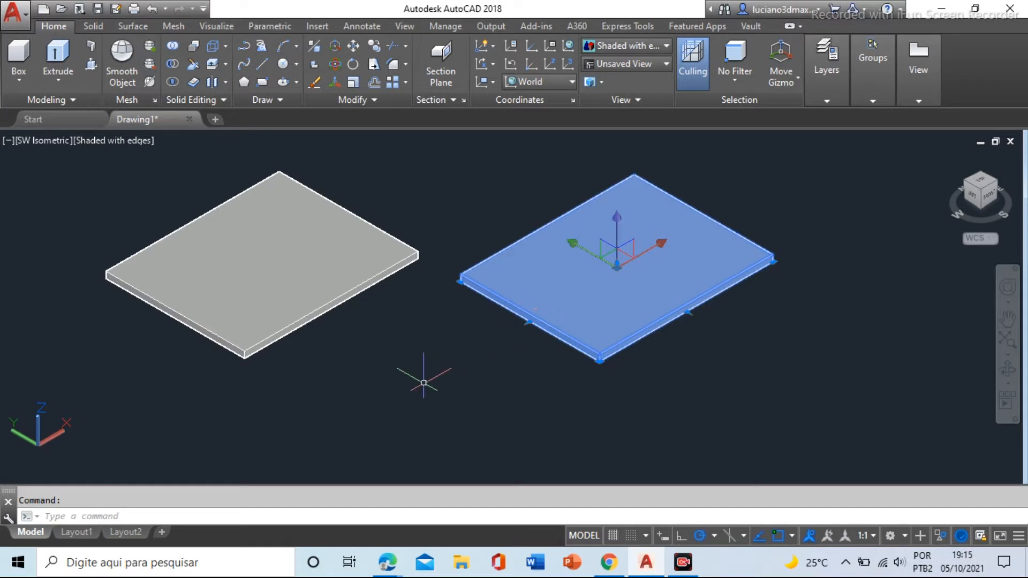
{"action": "key", "text": "Escape"}
Select the new box and switch the visual style to 2D Wireframe
{"action": "scroll", "coordinate": [155, 317], "scroll_direction": "up", "scroll_amount": 2}
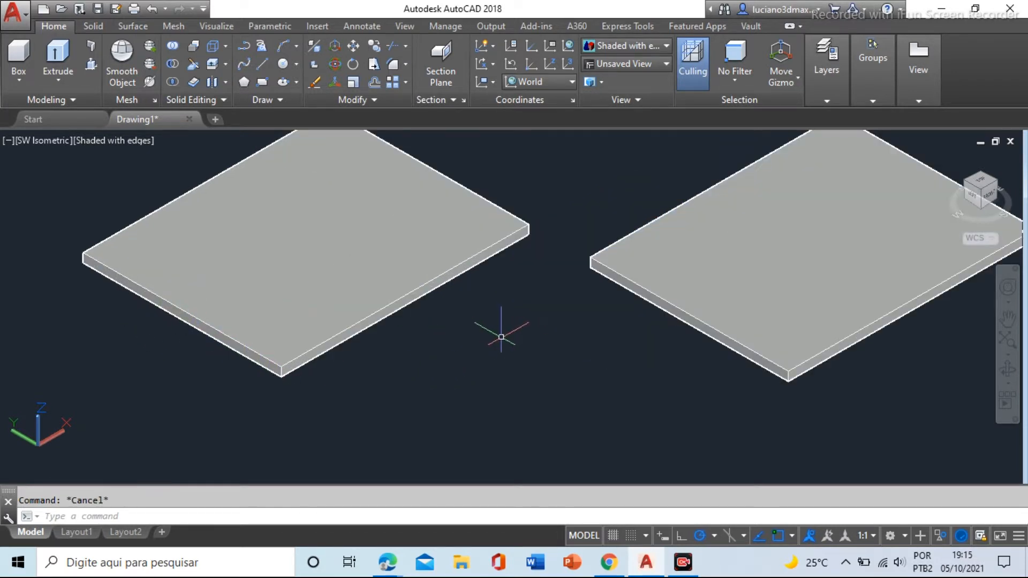
{"action": "left_click", "coordinate": [621, 277]}
{"action": "middle_click_drag", "start_coordinate": [604, 332], "coordinate": [356, 342]}
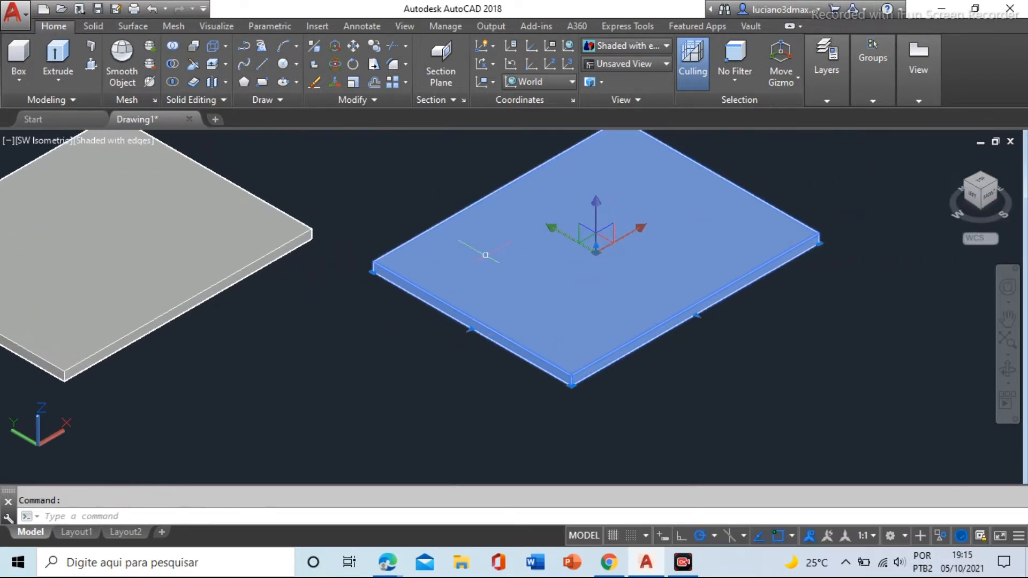
{"action": "scroll", "coordinate": [608, 378], "scroll_direction": "up", "scroll_amount": 1}
{"action": "scroll", "coordinate": [650, 334], "scroll_direction": "up", "scroll_amount": 2}
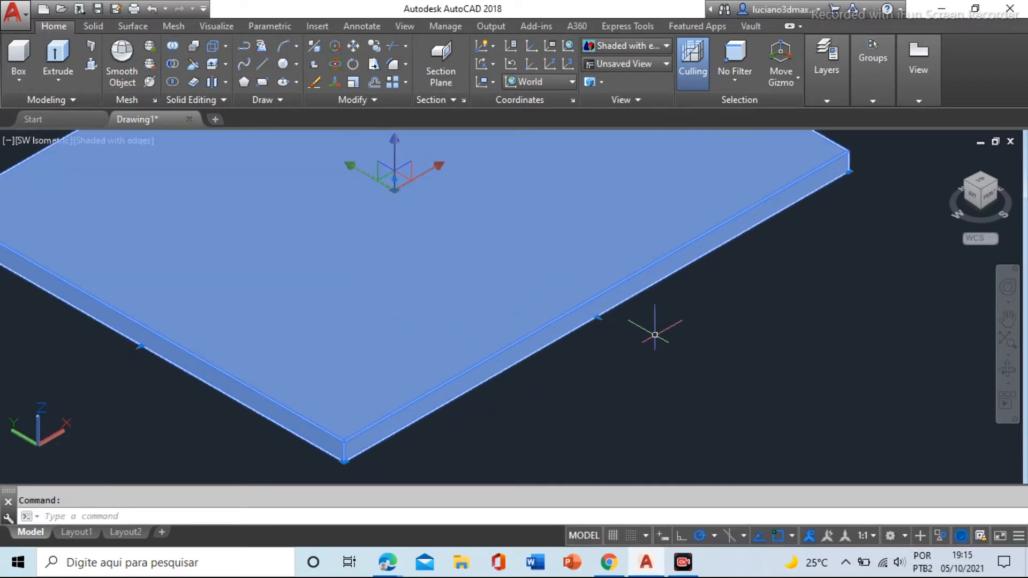
{"action": "scroll", "coordinate": [642, 337], "scroll_direction": "down", "scroll_amount": 2}
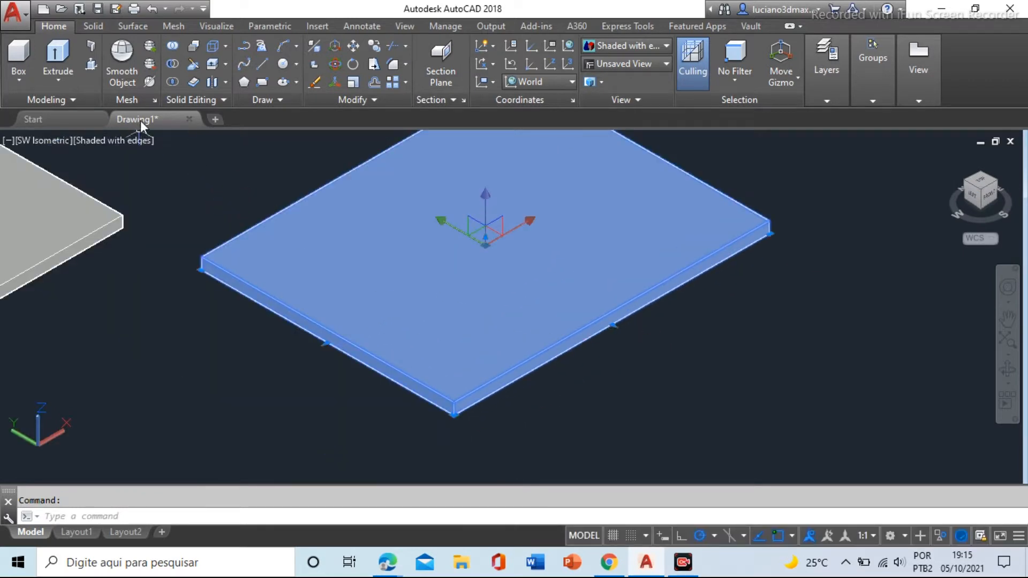
{"action": "left_click", "coordinate": [120, 140]}
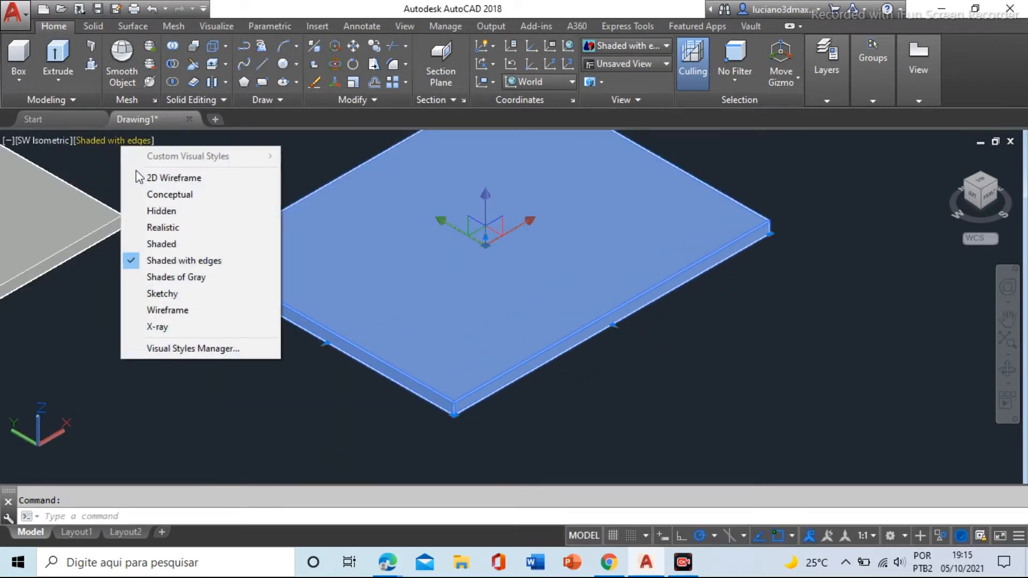
{"action": "left_click", "coordinate": [162, 178]}
{"action": "left_click", "coordinate": [337, 408]}
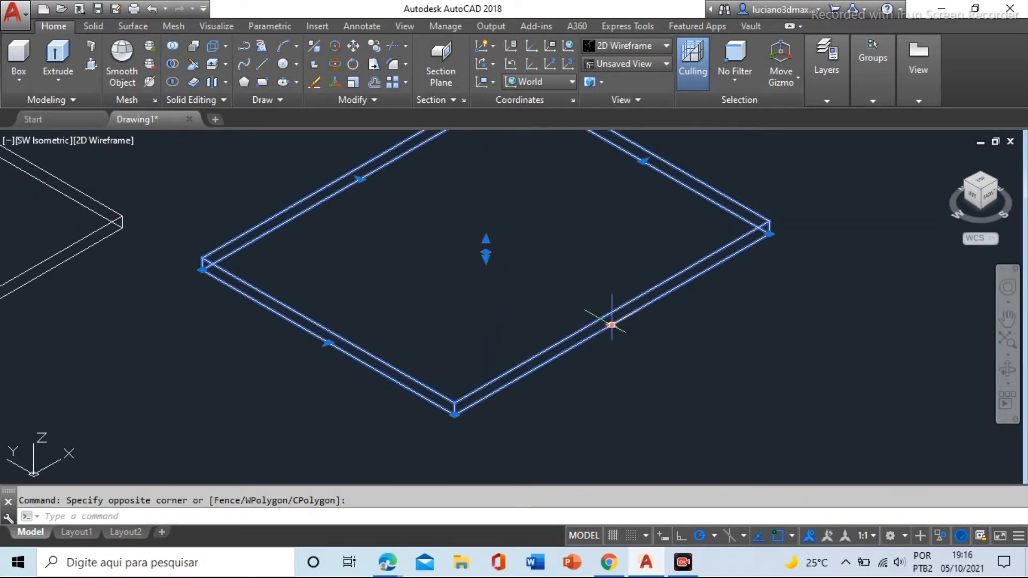
Stretch the new box by 100 in the negative Y direction using the midpoint grip of its long front edge
{"action": "scroll", "coordinate": [518, 318], "scroll_direction": "down", "scroll_amount": 1}
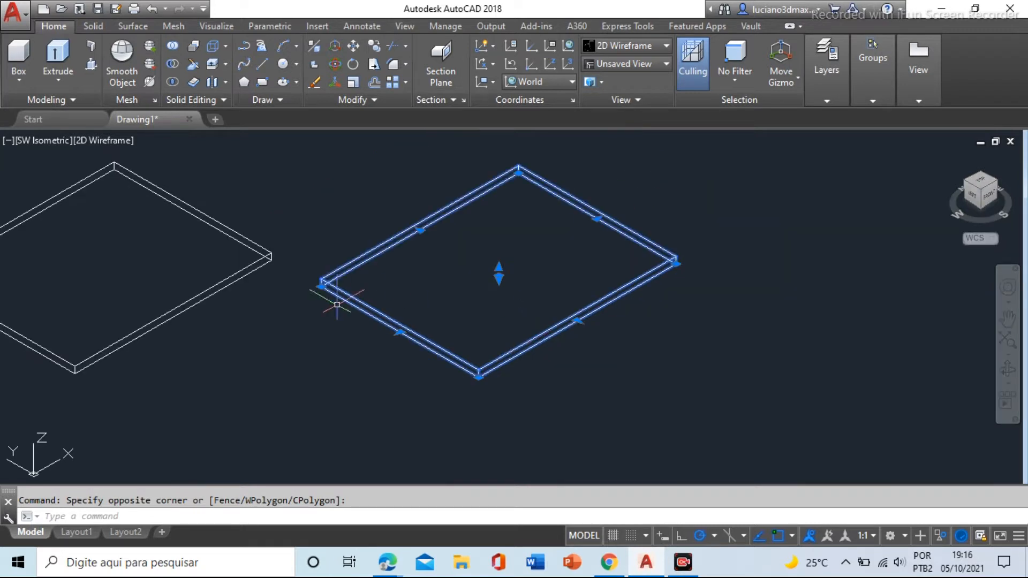
{"action": "scroll", "coordinate": [334, 293], "scroll_direction": "up", "scroll_amount": 2}
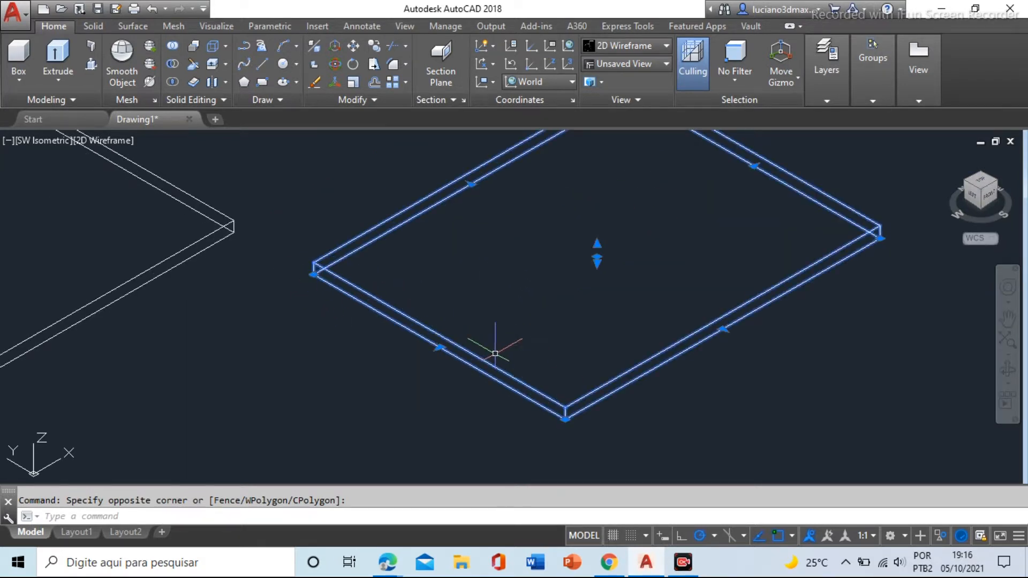
{"action": "scroll", "coordinate": [520, 362], "scroll_direction": "down", "scroll_amount": 2}
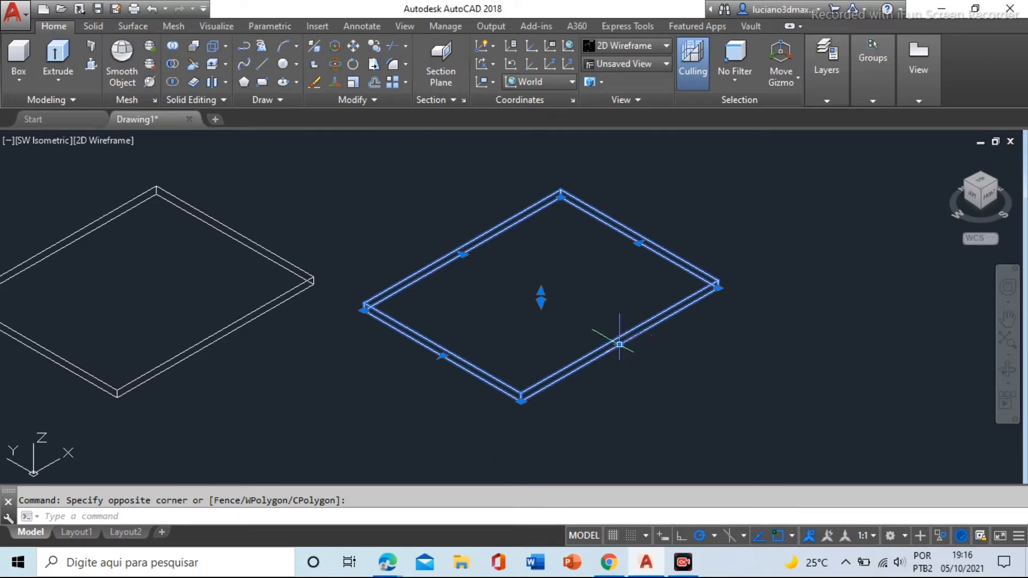
{"action": "left_click", "coordinate": [619, 344]}
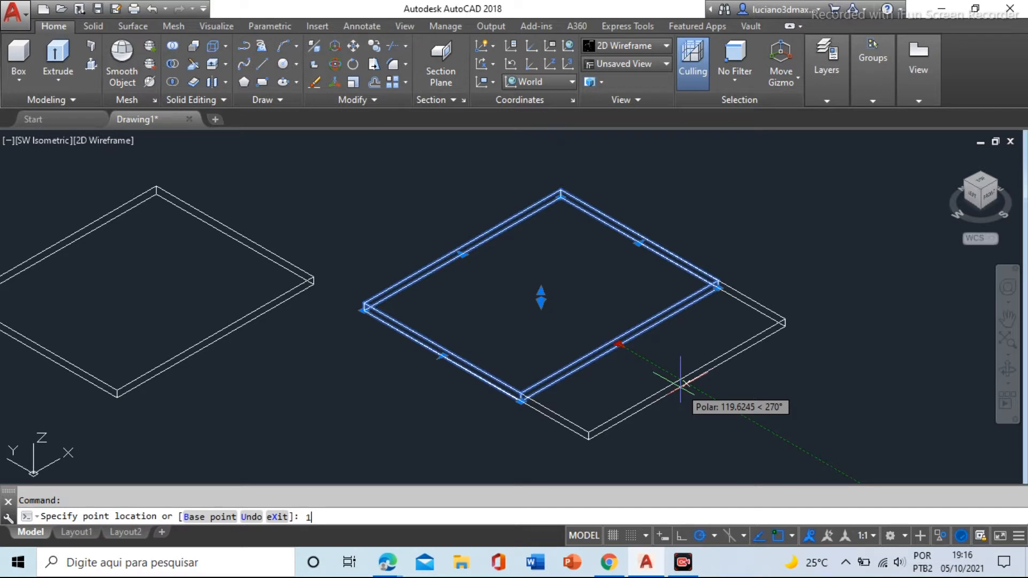
{"action": "key", "text": "Return"}
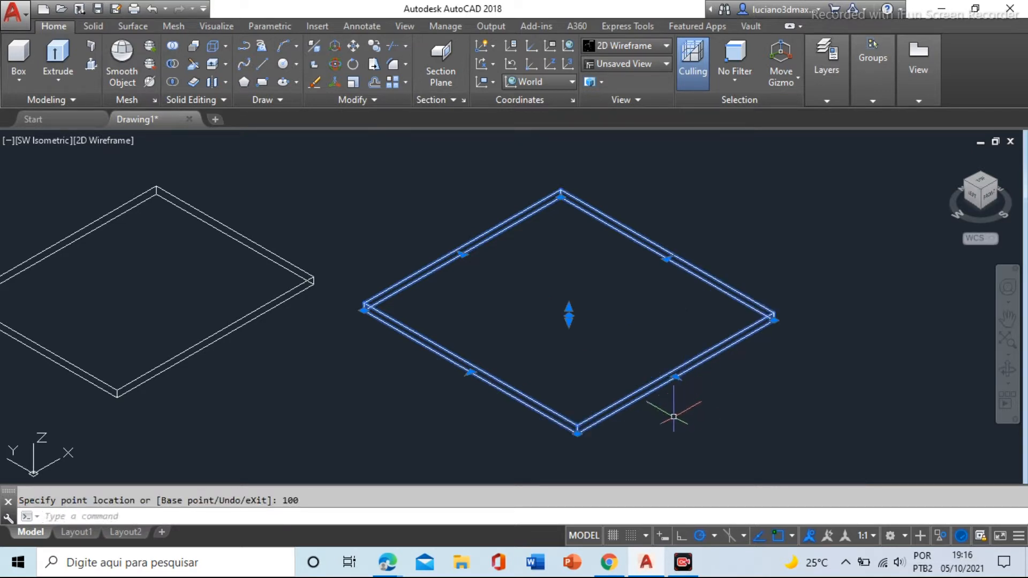
{"action": "key", "text": "Escape"}
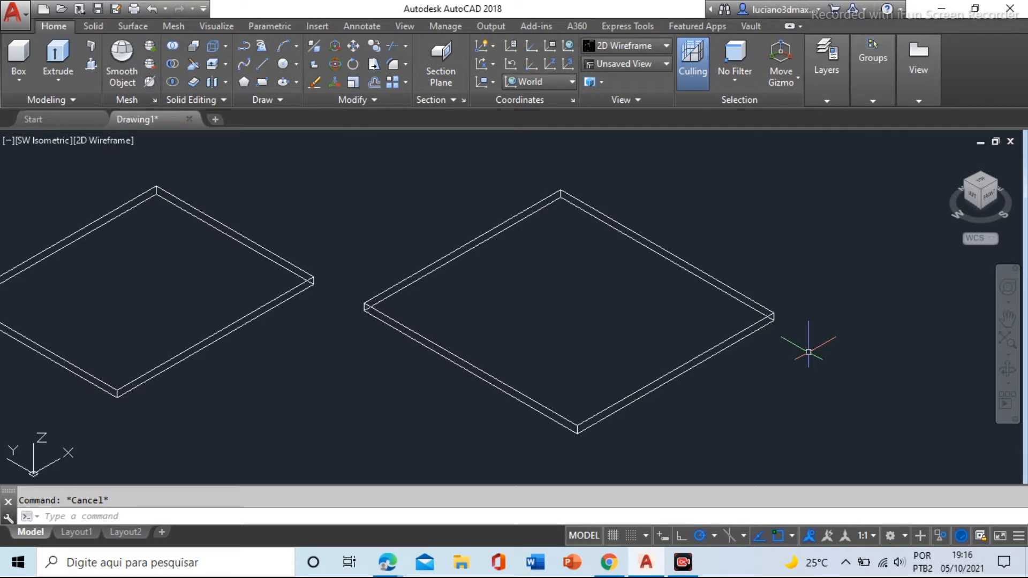
Stretch the new box freely in the negative X direction and raise its top face to form a thick block
{"action": "left_click", "coordinate": [798, 273]}
{"action": "left_click", "coordinate": [681, 339]}
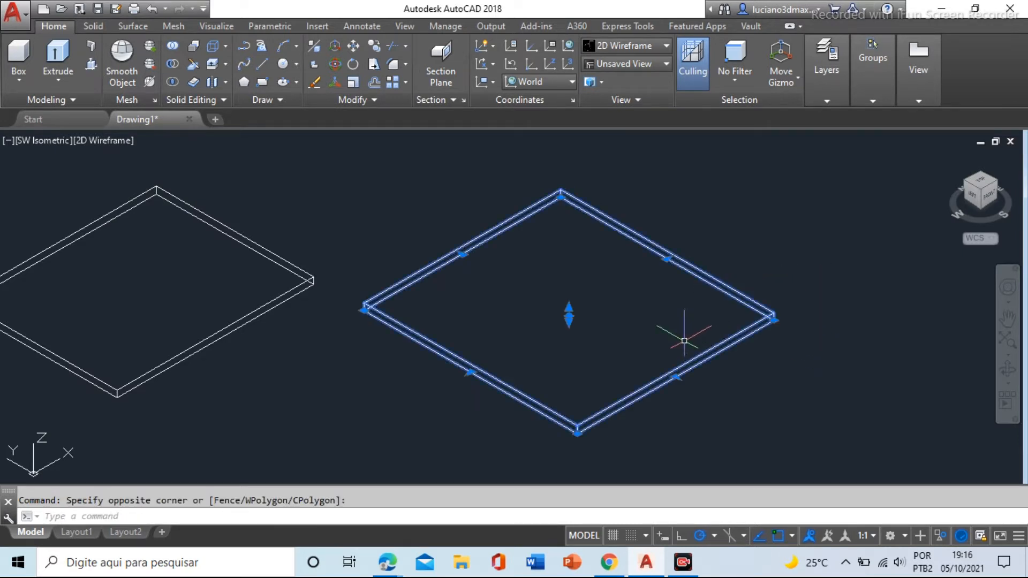
{"action": "left_click", "coordinate": [470, 372]}
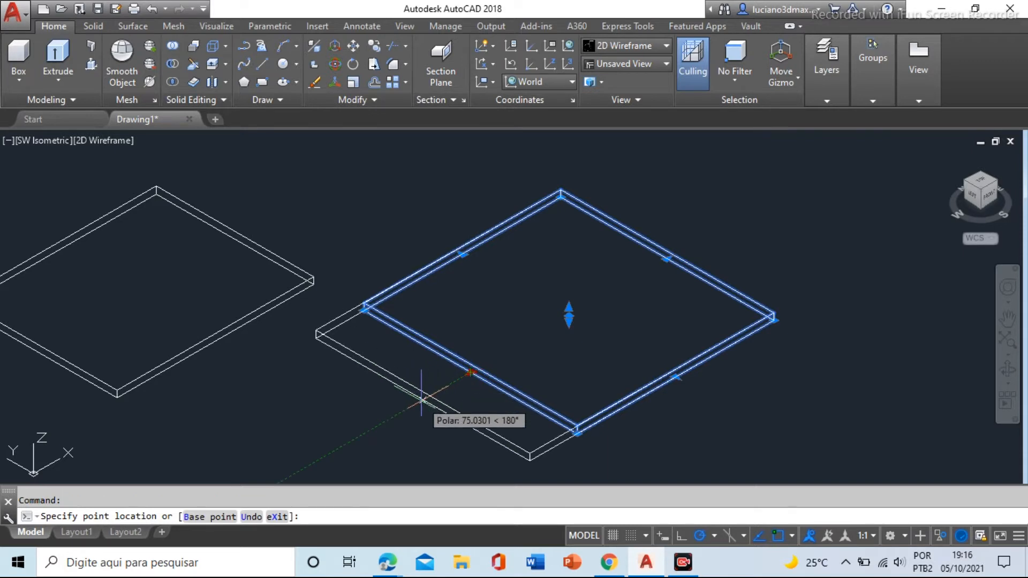
{"action": "left_click", "coordinate": [431, 431]}
{"action": "left_click", "coordinate": [531, 329]}
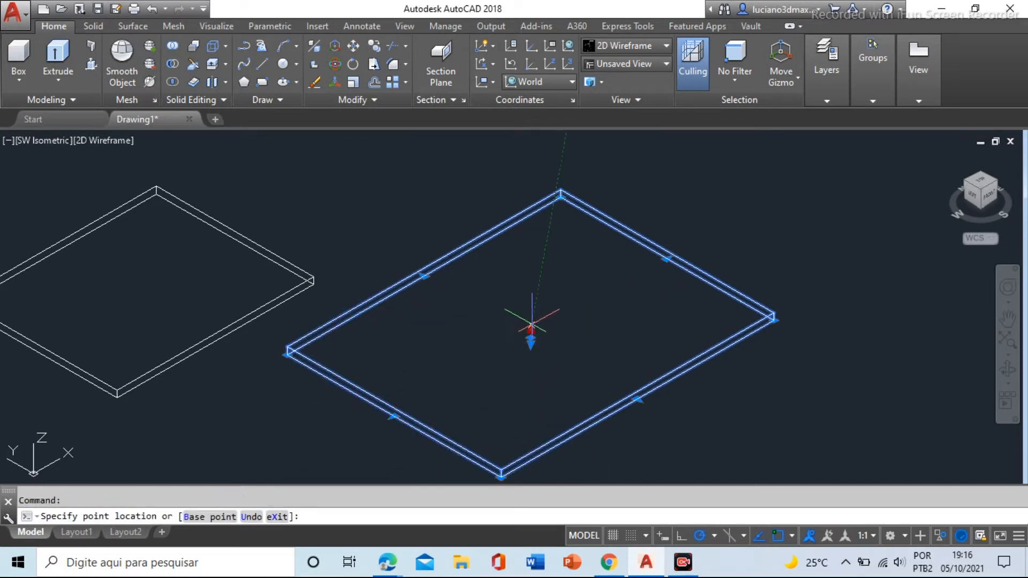
{"action": "left_click", "coordinate": [530, 282]}
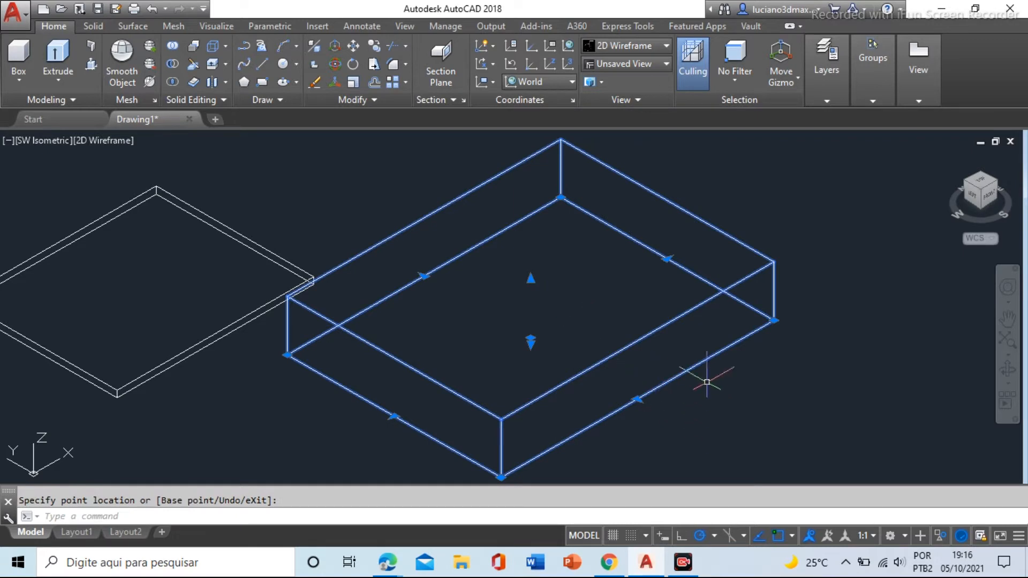
{"action": "scroll", "coordinate": [626, 251], "scroll_direction": "down", "scroll_amount": 2}
{"action": "key", "text": "Escape"}
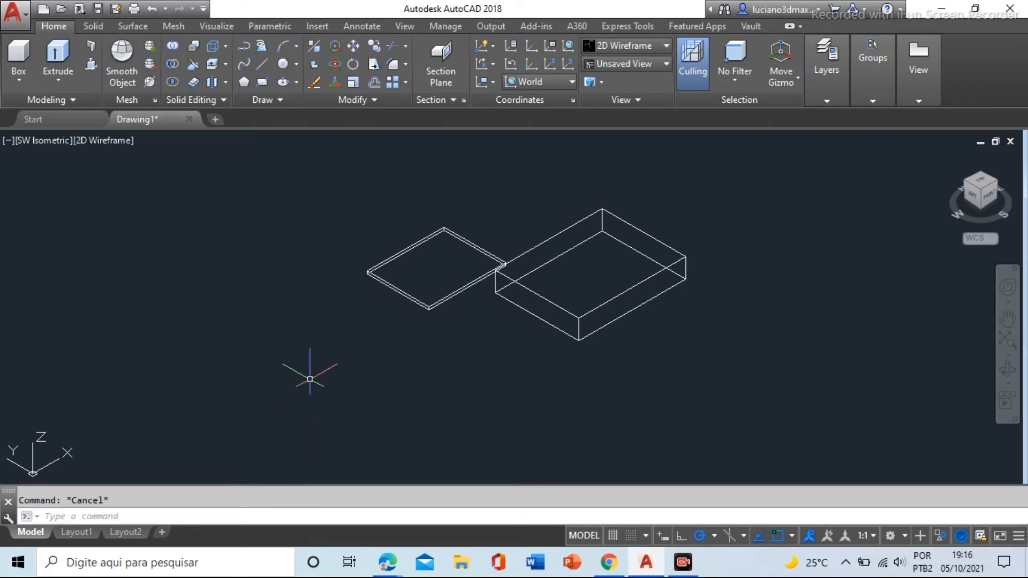
Set the visual style to Shaded with Edges
{"action": "key", "text": "Return"}
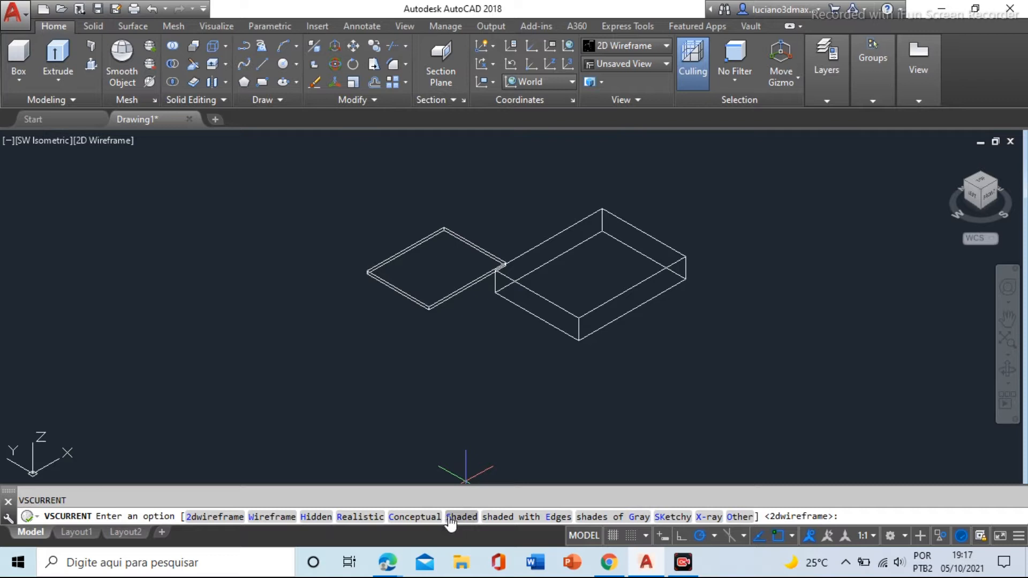
{"action": "left_click", "coordinate": [550, 517]}
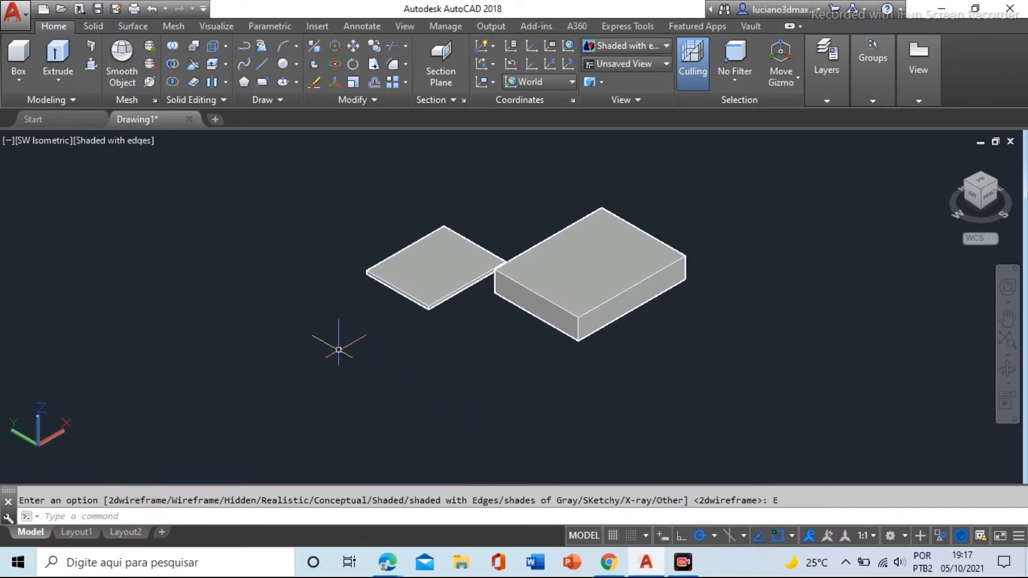
Delete the enlarged block beside the original plate
{"action": "scroll", "coordinate": [417, 246], "scroll_direction": "up", "scroll_amount": 3}
{"action": "middle_click_drag", "start_coordinate": [429, 278], "coordinate": [271, 268]}
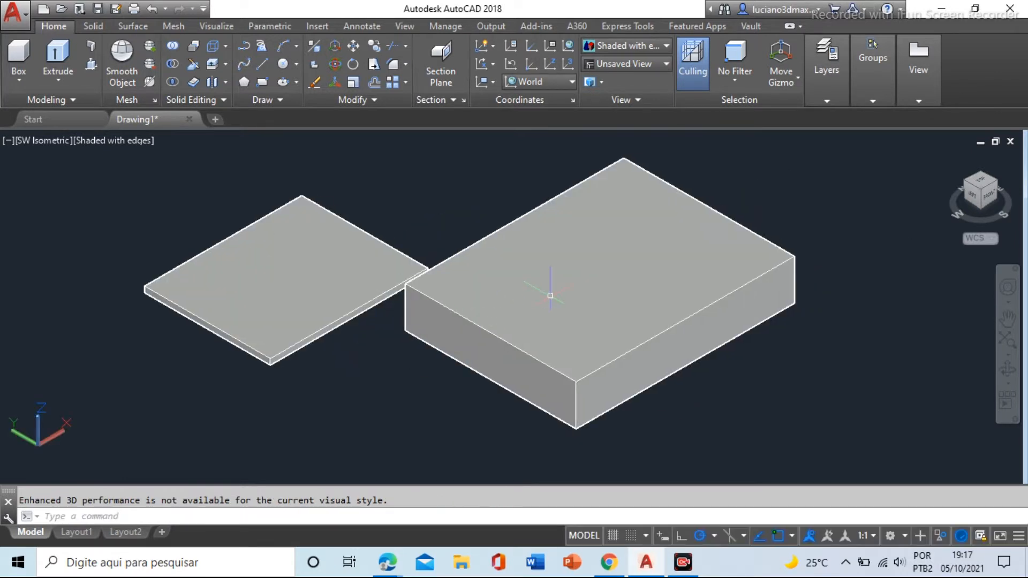
{"action": "left_click", "coordinate": [603, 340]}
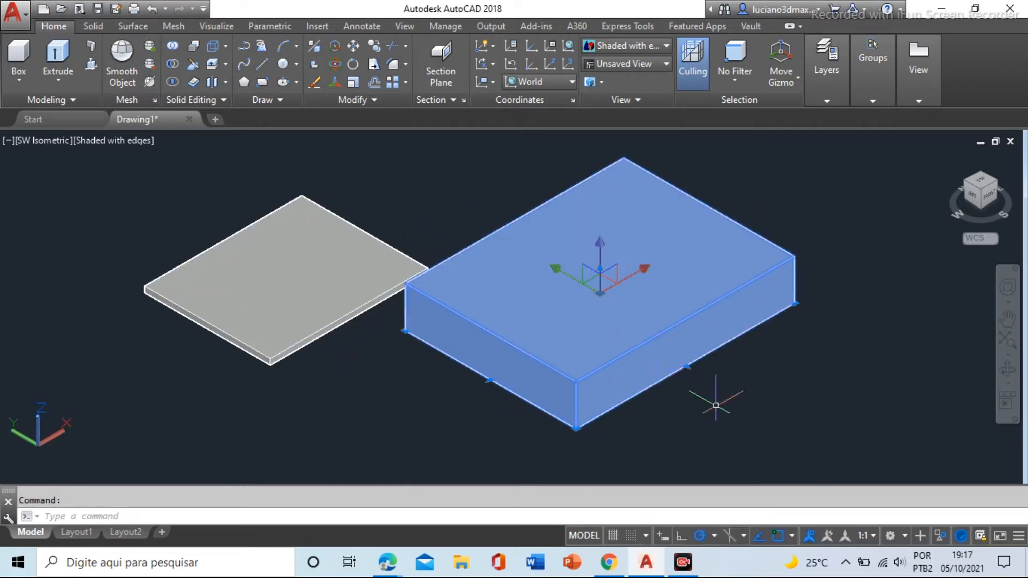
{"action": "key", "text": "Delete"}
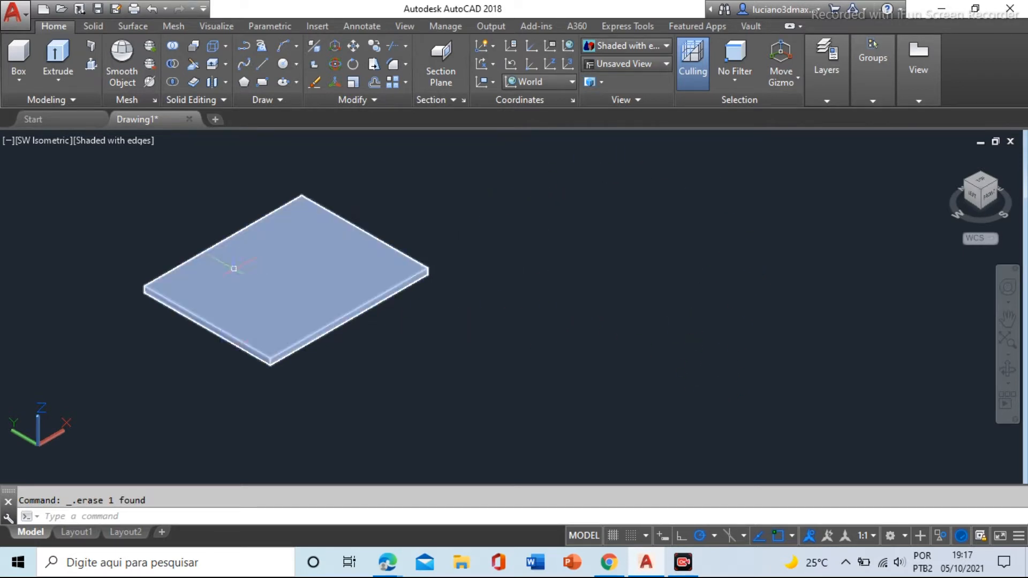
Select the remaining plate and end the object isolation
{"action": "middle_click_drag", "start_coordinate": [449, 345], "coordinate": [512, 347]}
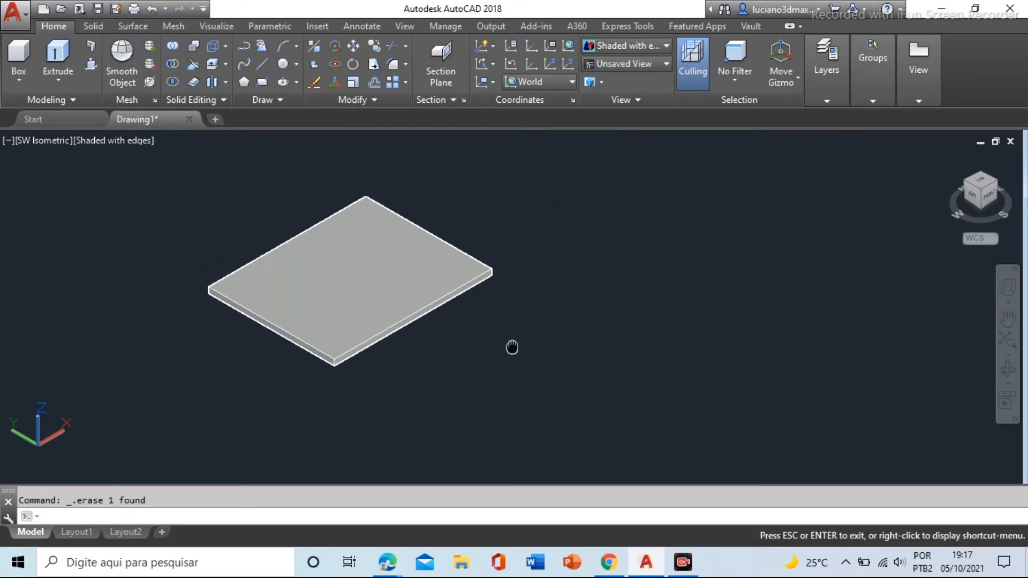
{"action": "left_click", "coordinate": [425, 260]}
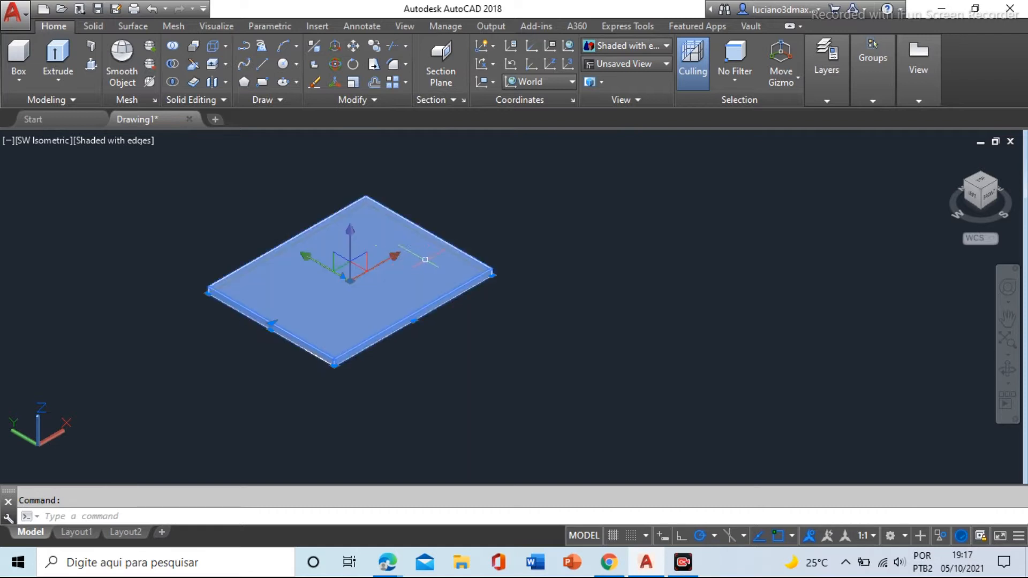
{"action": "right_click", "coordinate": [434, 258]}
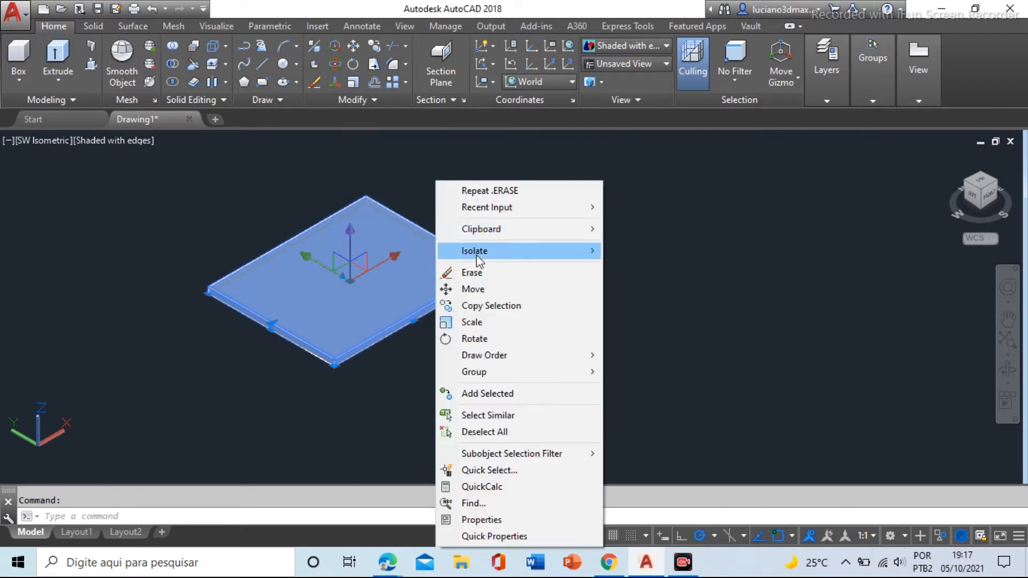
{"action": "mouse_move", "coordinate": [479, 256]}
{"action": "left_click", "coordinate": [644, 283]}
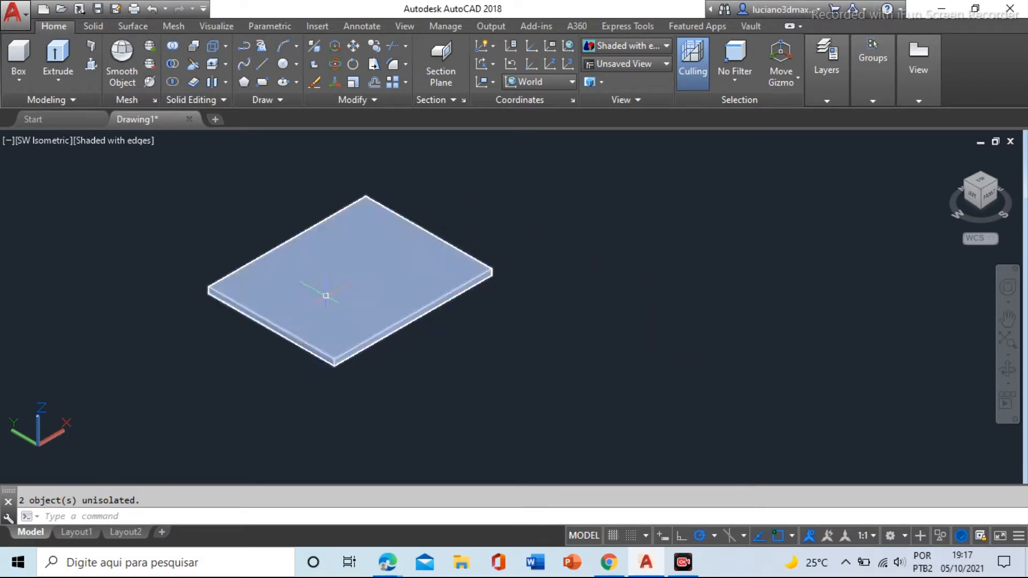
{"action": "middle_click_drag", "start_coordinate": [326, 296], "coordinate": [365, 293]}
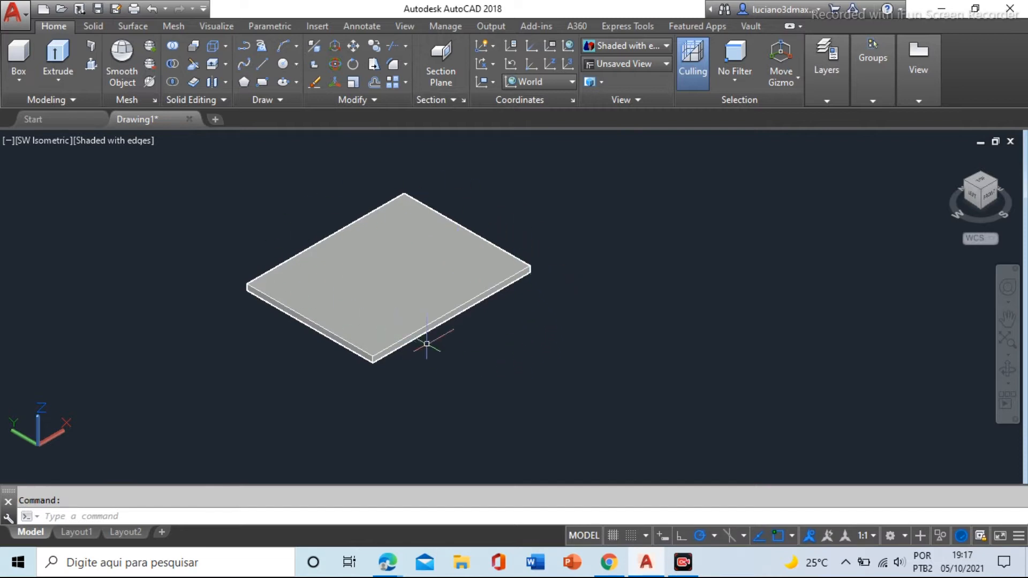
Move the plate 12 units straight down along negative Z so the profile outlines lie on its top face
{"action": "scroll", "coordinate": [424, 290], "scroll_direction": "up", "scroll_amount": 2}
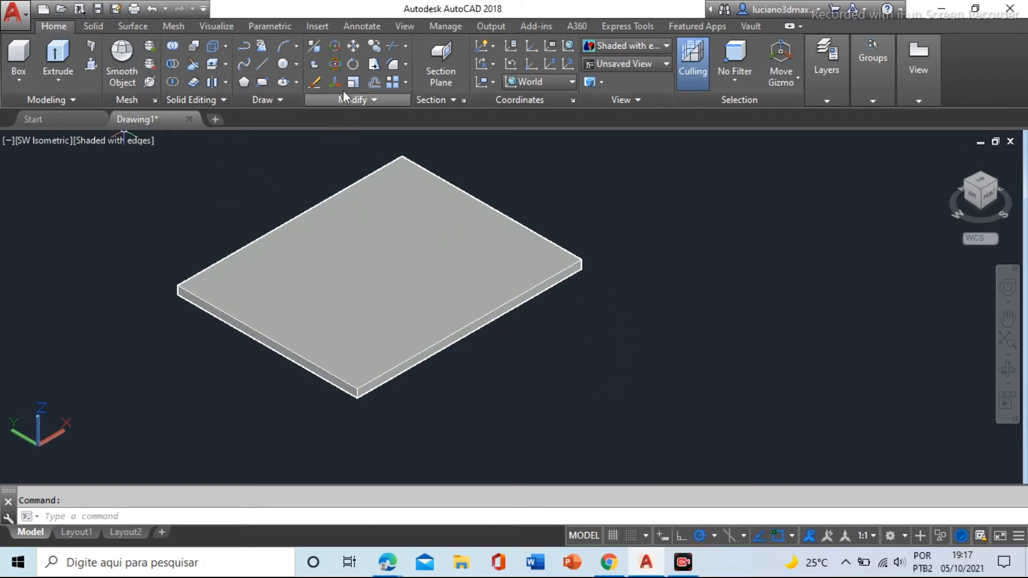
{"action": "left_click", "coordinate": [353, 46]}
{"action": "left_click", "coordinate": [410, 211]}
{"action": "key", "text": "Return"}
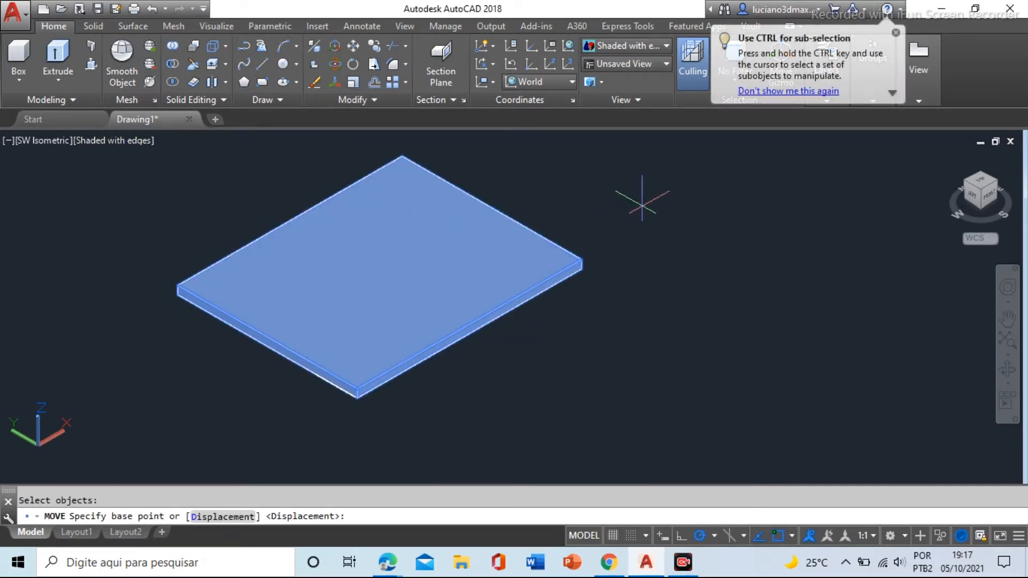
{"action": "left_click", "coordinate": [641, 185]}
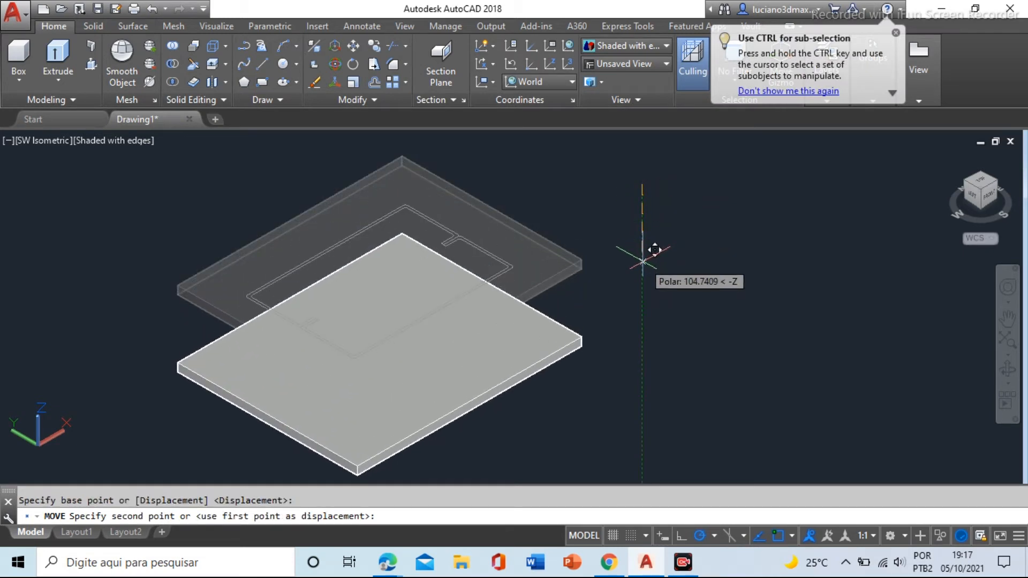
{"action": "key", "text": "Return"}
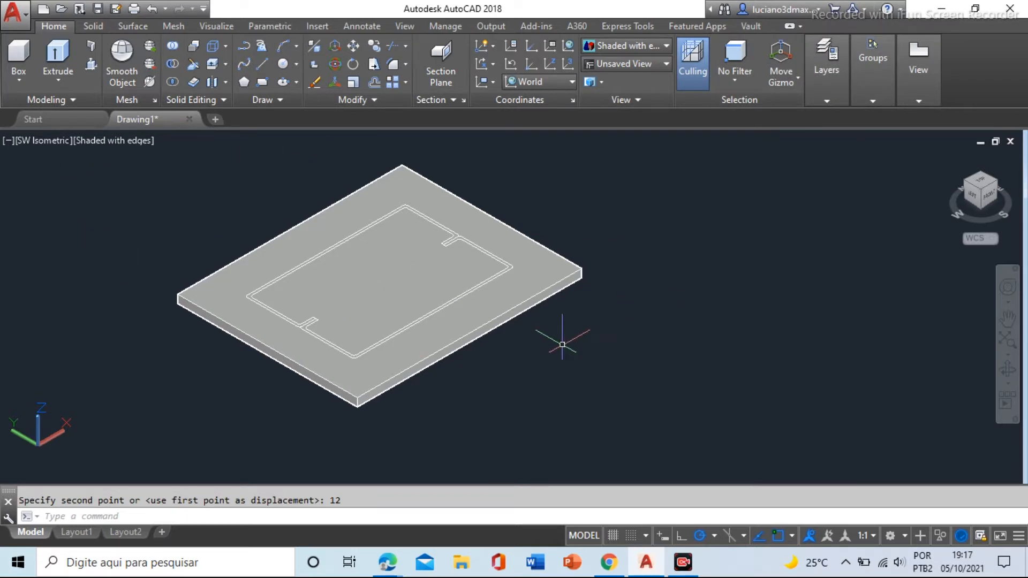
{"action": "middle_click_drag", "start_coordinate": [592, 313], "coordinate": [624, 362]}
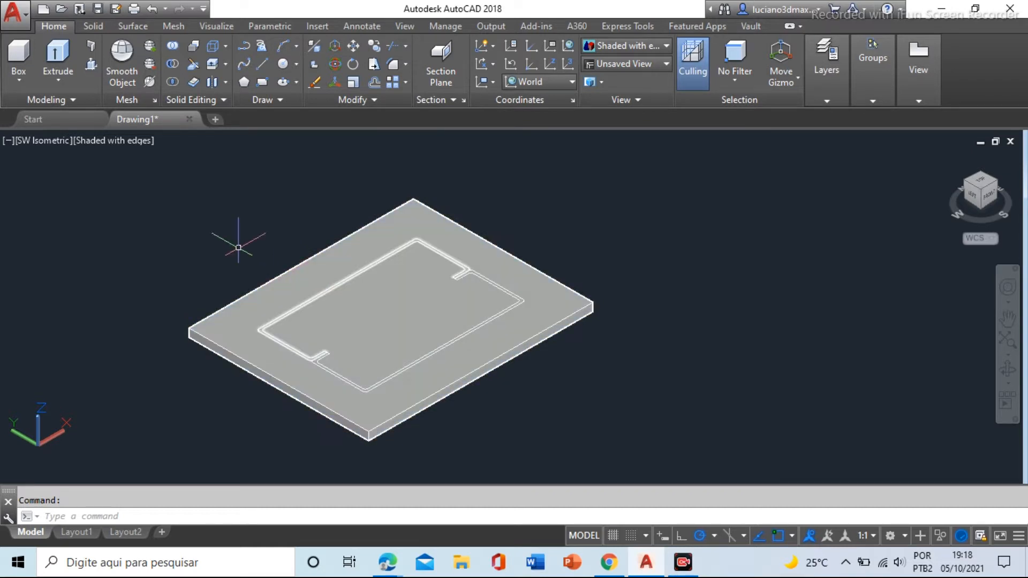
{"action": "left_click", "coordinate": [454, 241]}
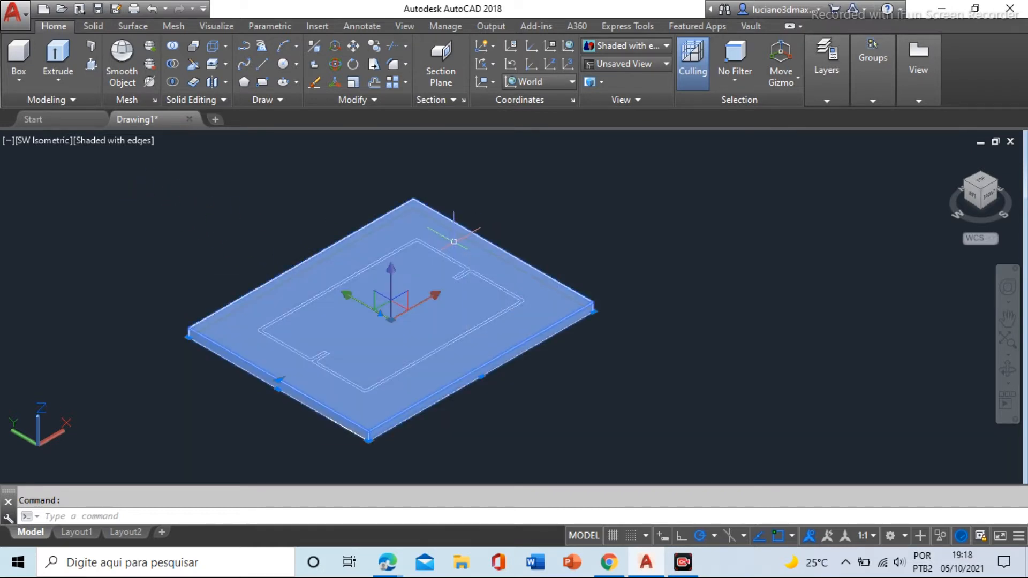
{"action": "right_click", "coordinate": [454, 243]}
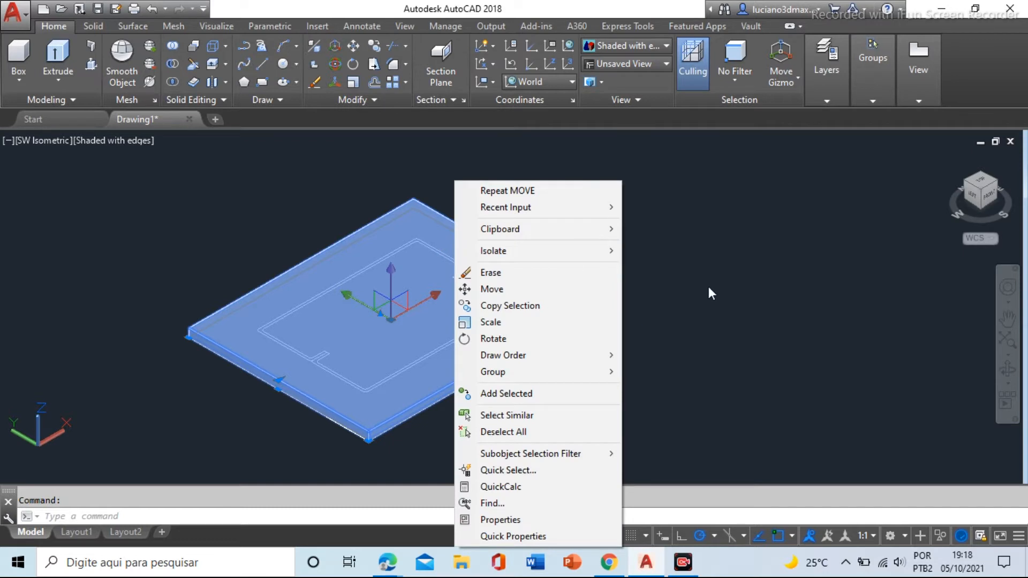
{"action": "key", "text": "Escape"}
{"action": "key", "text": "Escape"}
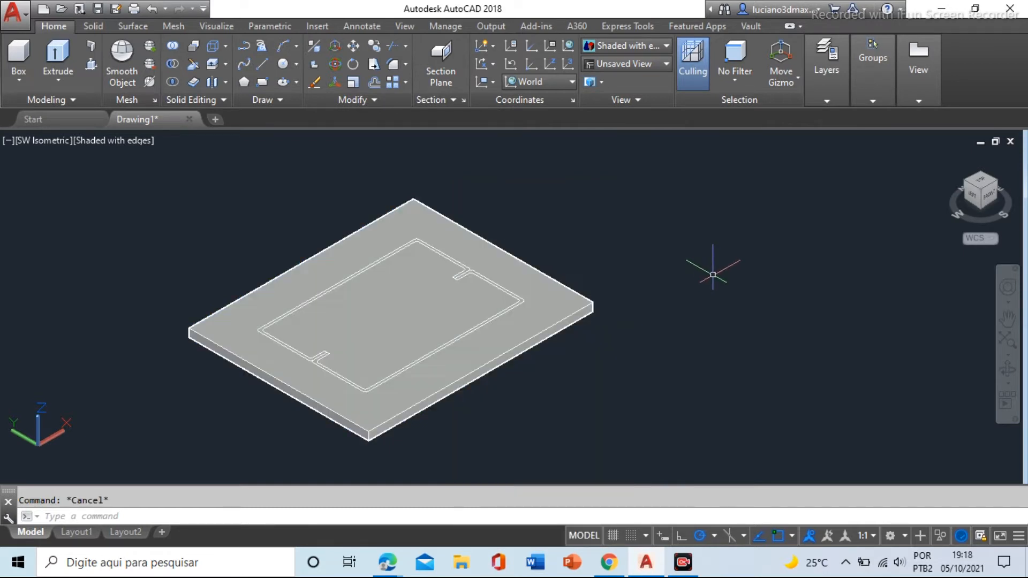
Presspull the rear C-shaped profile outline upward from the plate to a height of 6000
{"action": "left_click", "coordinate": [91, 65]}
{"action": "scroll", "coordinate": [472, 236], "scroll_direction": "up", "scroll_amount": 5}
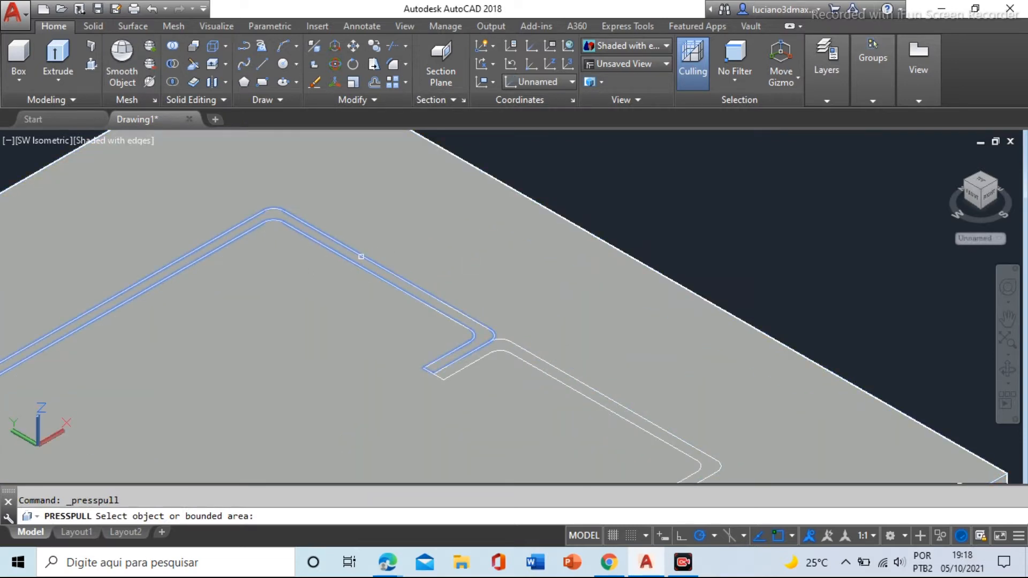
{"action": "left_click", "coordinate": [385, 268]}
{"action": "scroll", "coordinate": [374, 264], "scroll_direction": "down", "scroll_amount": 5}
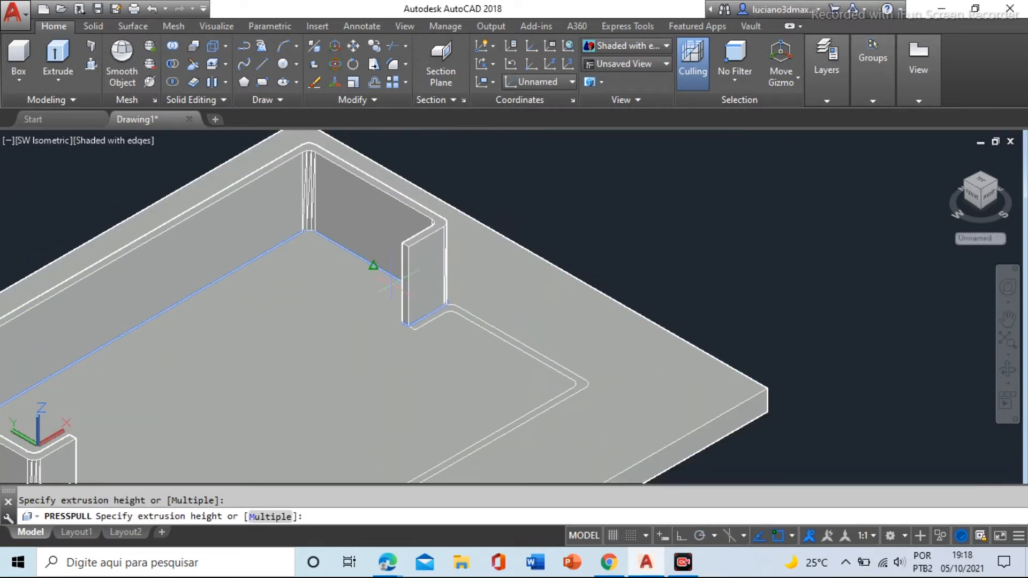
{"action": "scroll", "coordinate": [391, 288], "scroll_direction": "down", "scroll_amount": 4}
{"action": "middle_click_drag", "start_coordinate": [399, 184], "coordinate": [380, 353]}
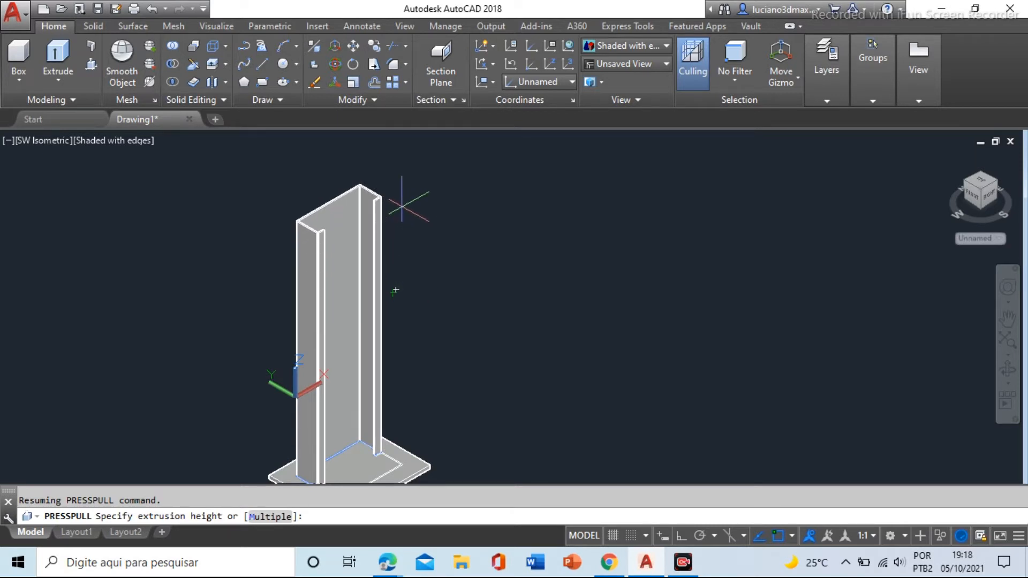
{"action": "scroll", "coordinate": [402, 203], "scroll_direction": "down", "scroll_amount": 2}
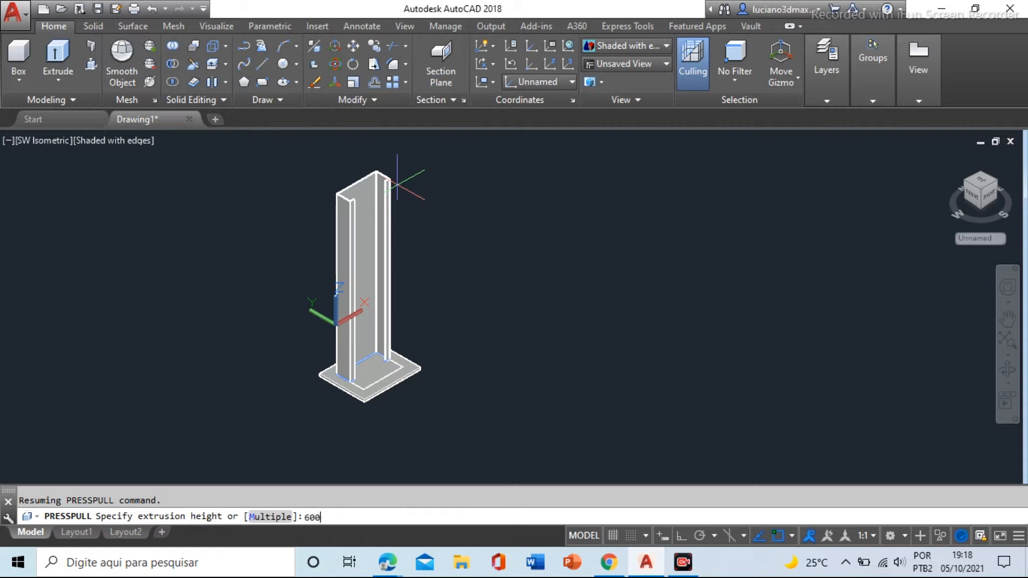
{"action": "key", "text": "Return"}
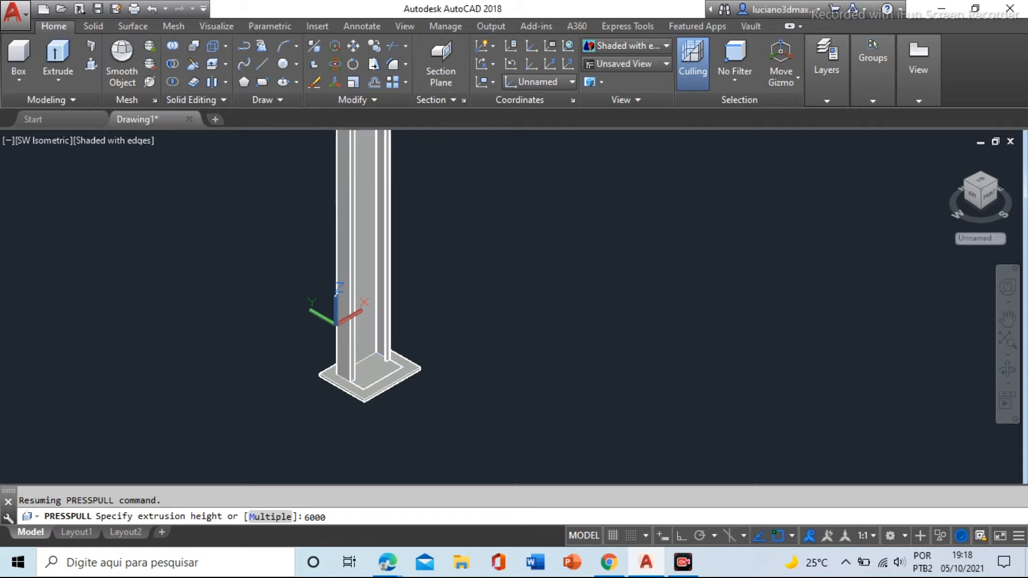
{"action": "scroll", "coordinate": [369, 237], "scroll_direction": "down", "scroll_amount": 3}
{"action": "scroll", "coordinate": [383, 248], "scroll_direction": "up", "scroll_amount": 1}
{"action": "key", "text": "Escape"}
Presspull the front C-shaped profile outline upward to match the top of the first profile
{"action": "scroll", "coordinate": [324, 342], "scroll_direction": "up", "scroll_amount": 2}
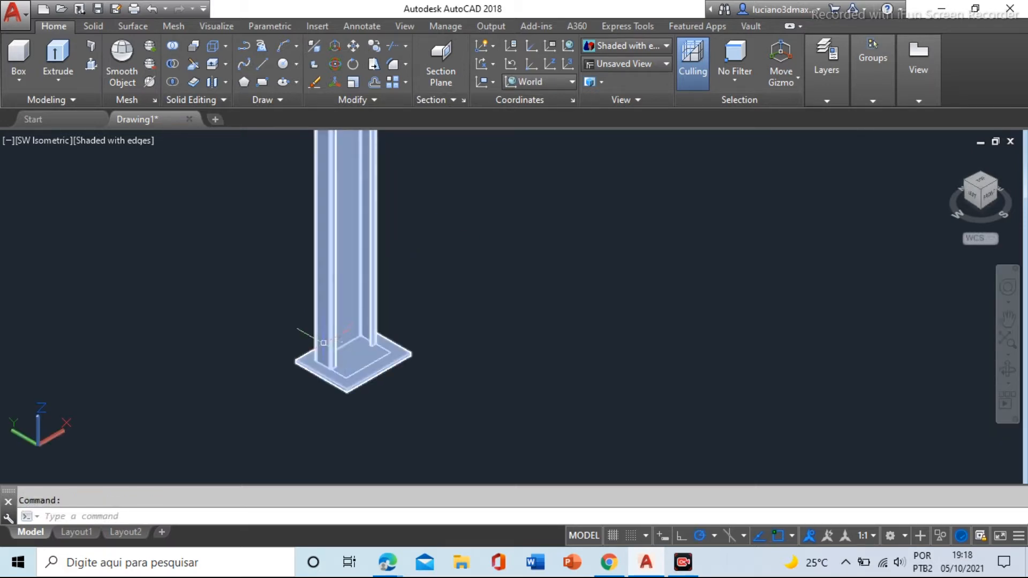
{"action": "scroll", "coordinate": [407, 306], "scroll_direction": "down", "scroll_amount": 5}
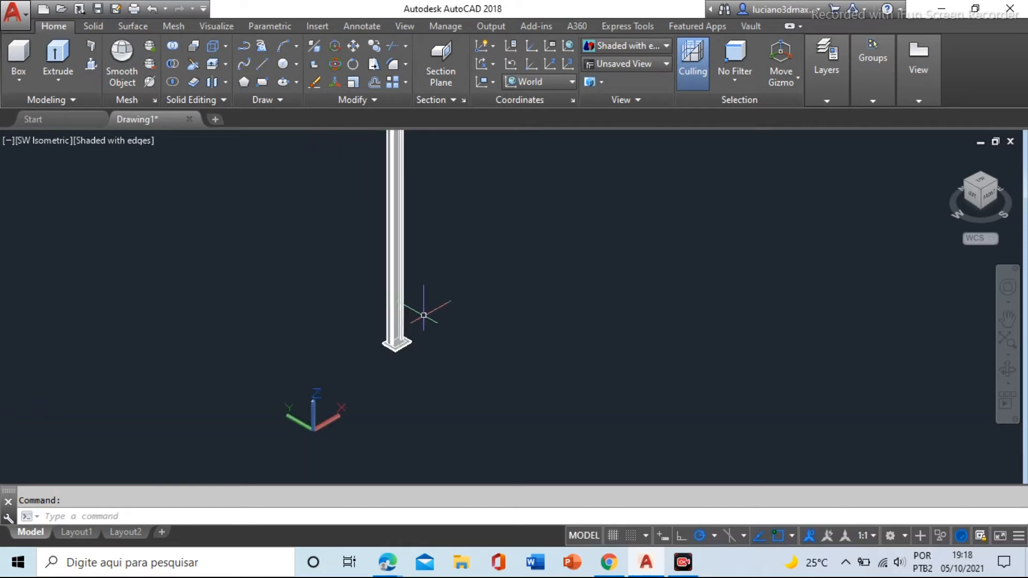
{"action": "scroll", "coordinate": [432, 280], "scroll_direction": "up", "scroll_amount": 6}
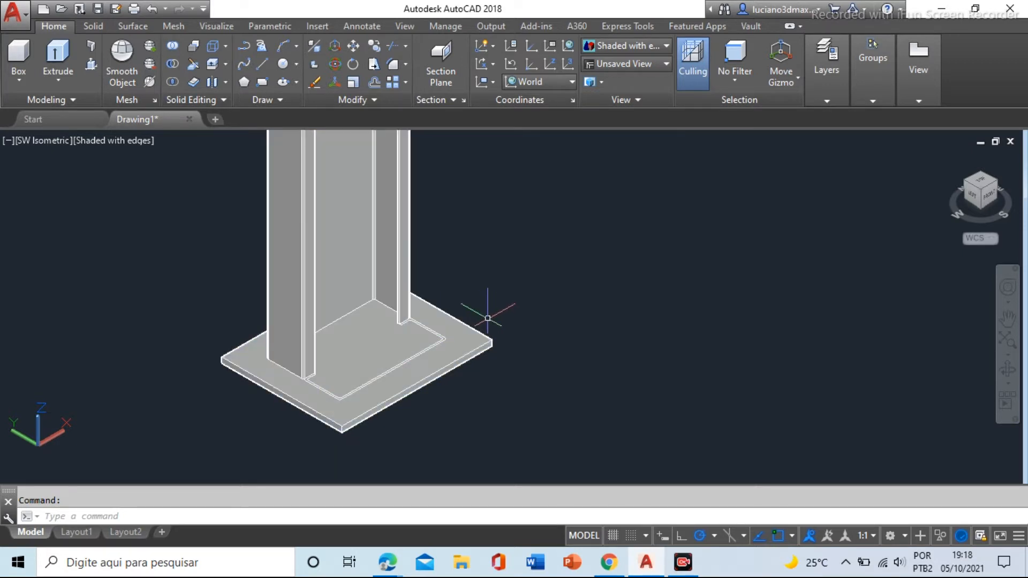
{"action": "left_click", "coordinate": [91, 65]}
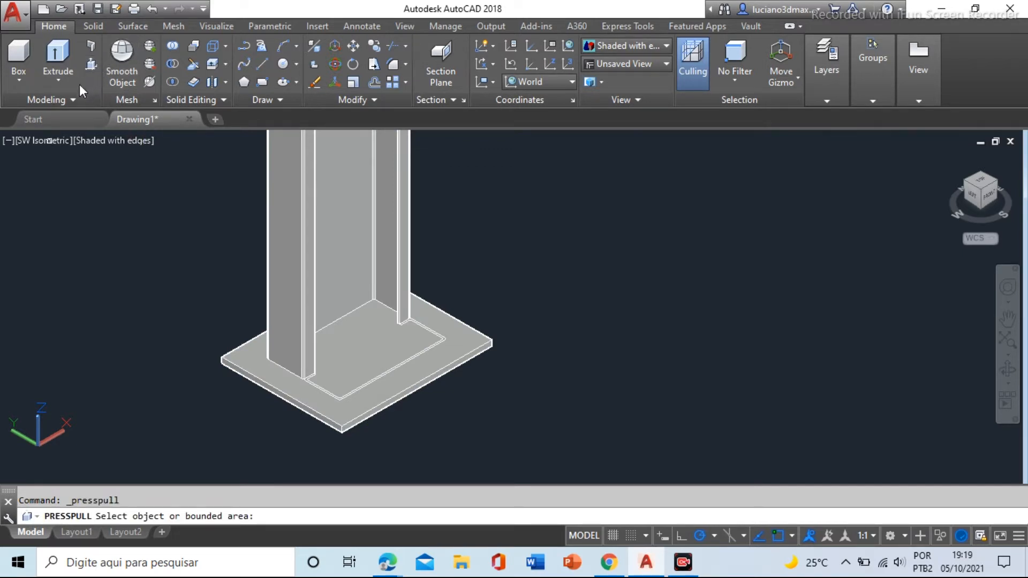
{"action": "scroll", "coordinate": [437, 346], "scroll_direction": "up", "scroll_amount": 2}
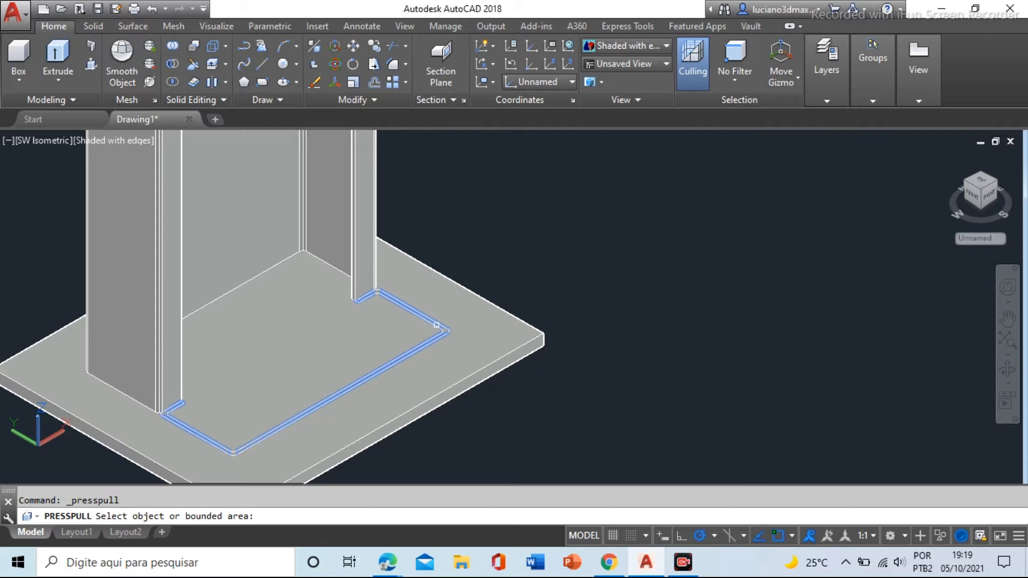
{"action": "left_click", "coordinate": [444, 327]}
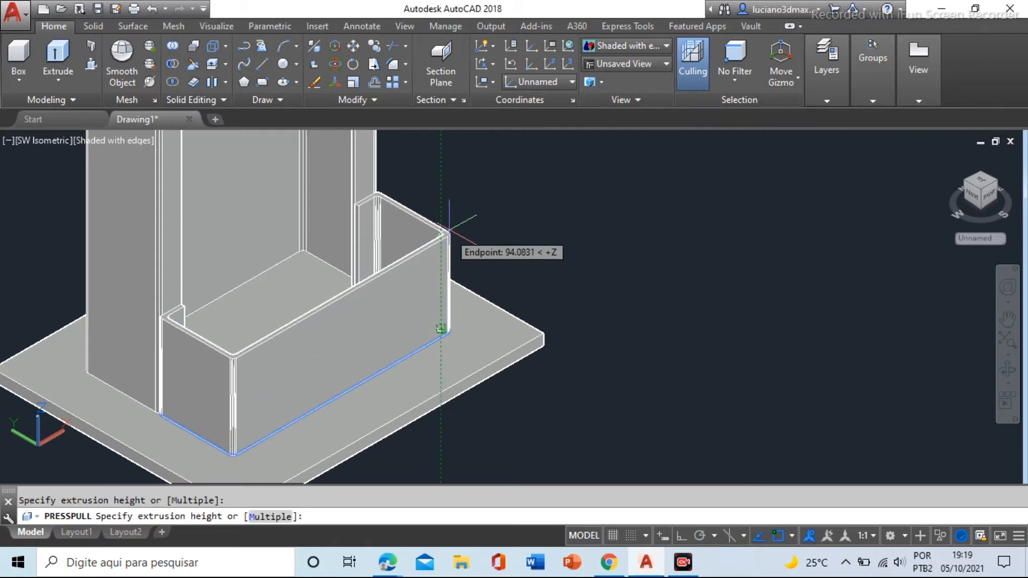
{"action": "scroll", "coordinate": [428, 271], "scroll_direction": "down", "scroll_amount": 2}
{"action": "scroll", "coordinate": [427, 272], "scroll_direction": "down", "scroll_amount": 2}
{"action": "middle_click_drag", "start_coordinate": [431, 222], "coordinate": [390, 369]}
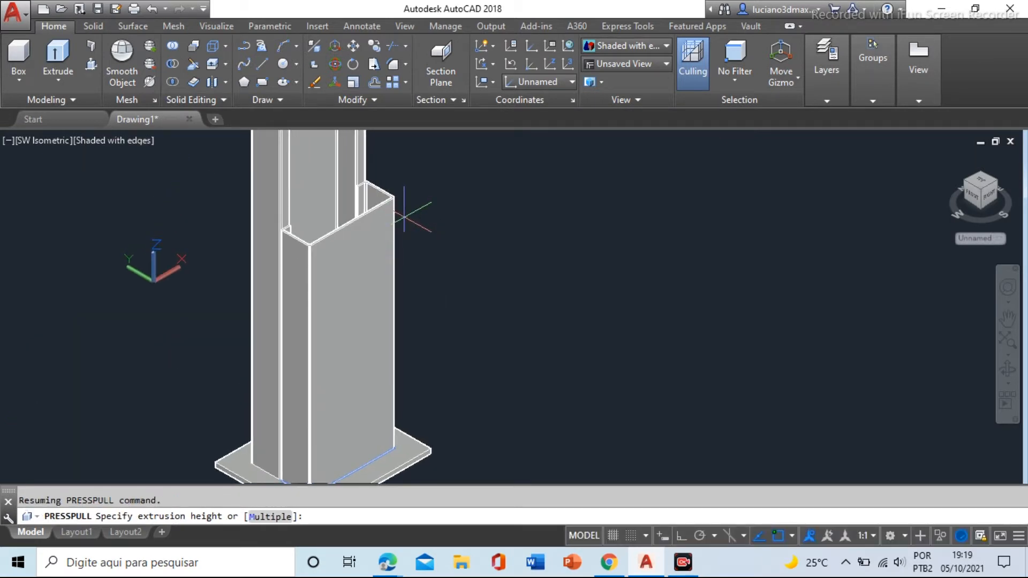
{"action": "scroll", "coordinate": [404, 217], "scroll_direction": "down", "scroll_amount": 6}
{"action": "middle_click_drag", "start_coordinate": [406, 214], "coordinate": [391, 348]}
{"action": "scroll", "coordinate": [401, 298], "scroll_direction": "down", "scroll_amount": 5}
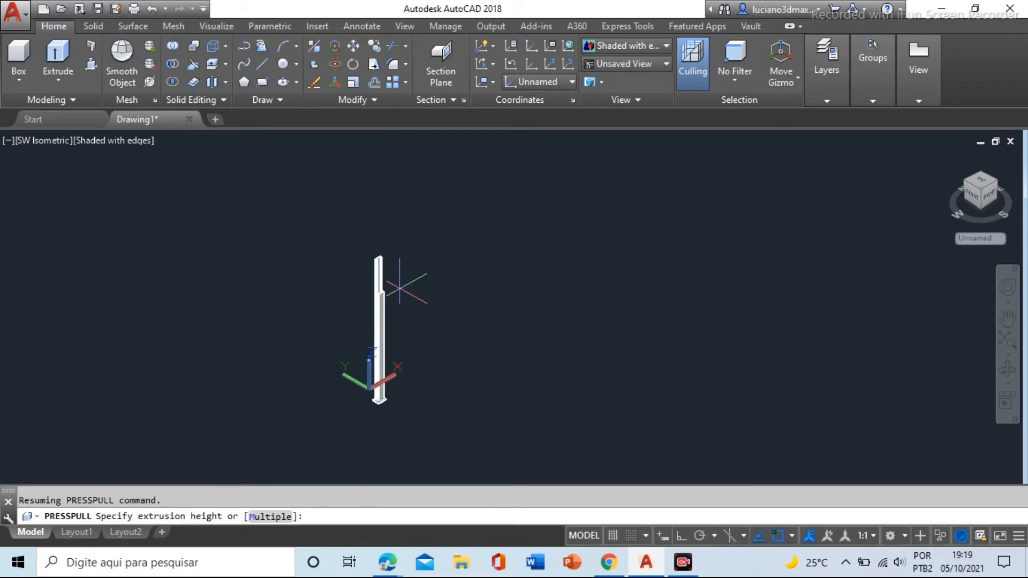
{"action": "scroll", "coordinate": [392, 273], "scroll_direction": "up", "scroll_amount": 3}
{"action": "scroll", "coordinate": [393, 272], "scroll_direction": "up", "scroll_amount": 8}
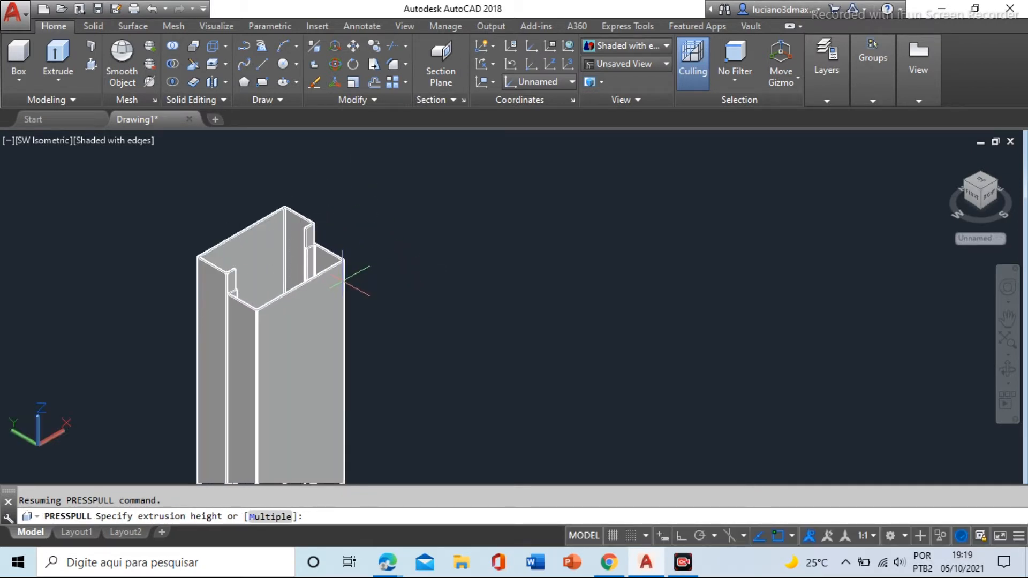
{"action": "scroll", "coordinate": [345, 261], "scroll_direction": "up", "scroll_amount": 2}
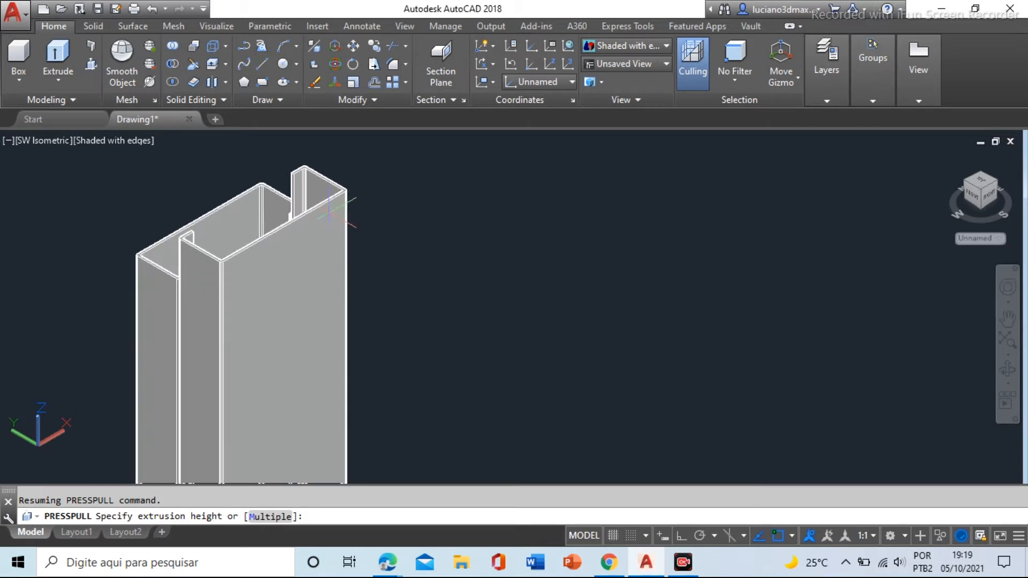
{"action": "scroll", "coordinate": [259, 181], "scroll_direction": "up", "scroll_amount": 5}
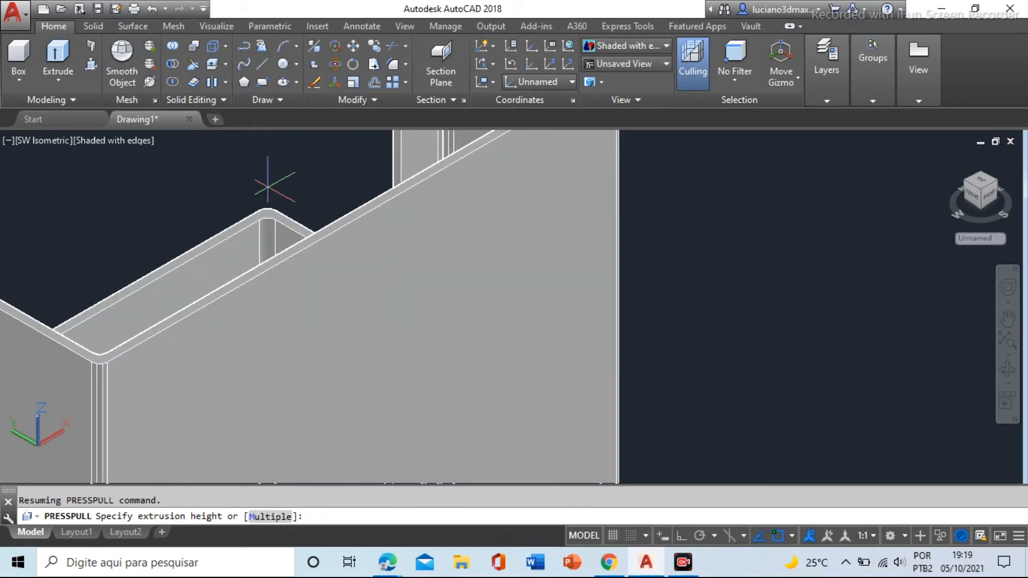
{"action": "left_click", "coordinate": [289, 205]}
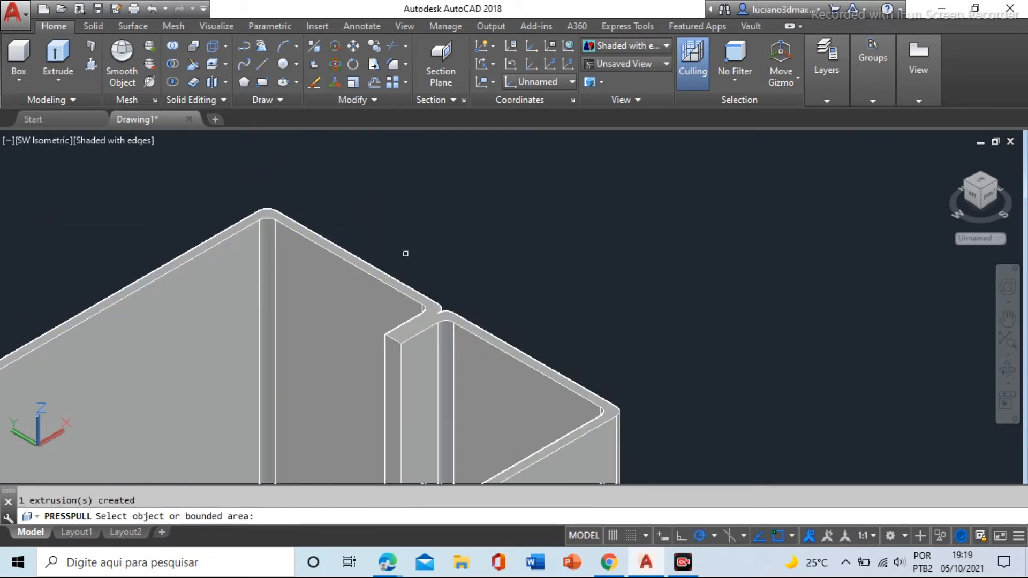
{"action": "scroll", "coordinate": [429, 282], "scroll_direction": "down", "scroll_amount": 6}
{"action": "key", "text": "Escape"}
Examine the column's top end where the two profiles meet and check which solids select together
{"action": "scroll", "coordinate": [208, 344], "scroll_direction": "up", "scroll_amount": 6}
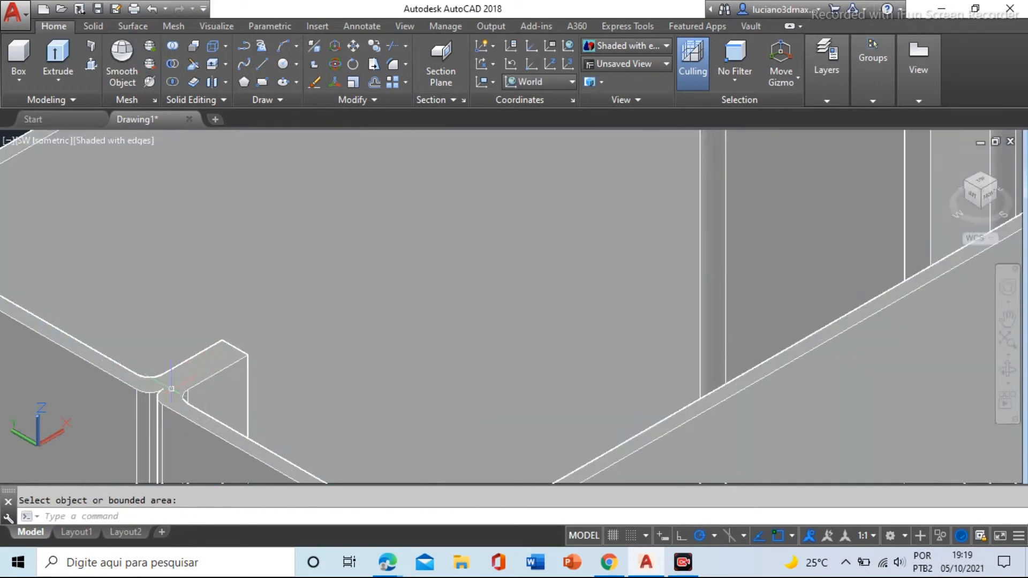
{"action": "key", "text": "Escape"}
{"action": "scroll", "coordinate": [375, 300], "scroll_direction": "down", "scroll_amount": 6}
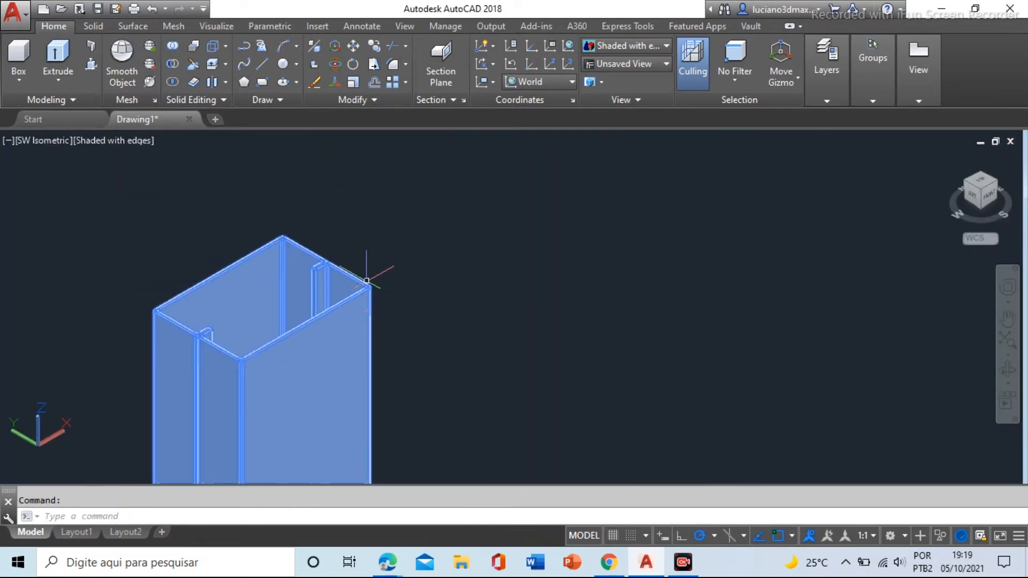
{"action": "scroll", "coordinate": [366, 270], "scroll_direction": "down", "scroll_amount": 3}
{"action": "middle_click_drag", "start_coordinate": [419, 326], "coordinate": [427, 262]}
{"action": "scroll", "coordinate": [388, 239], "scroll_direction": "down", "scroll_amount": 1}
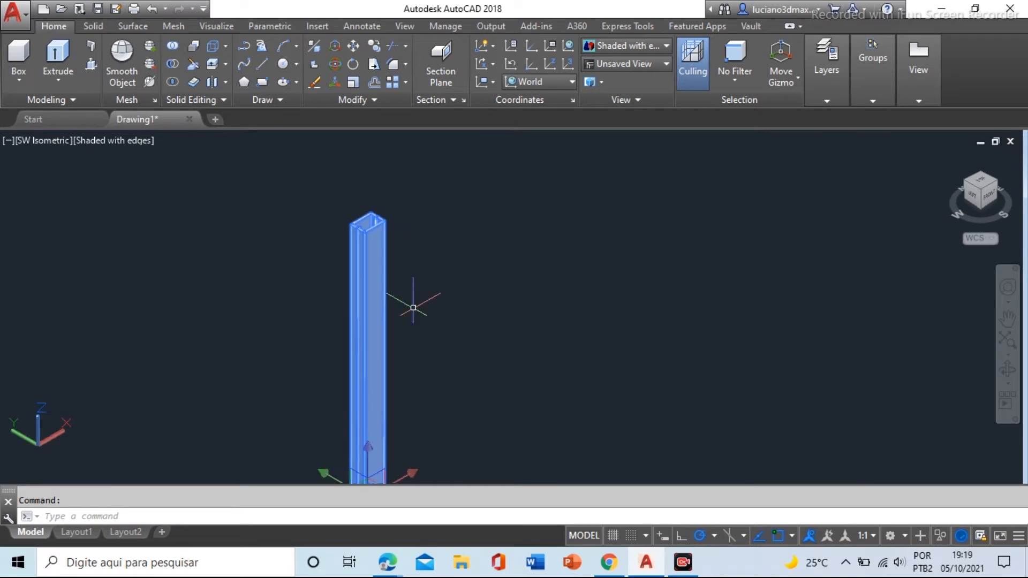
{"action": "scroll", "coordinate": [360, 226], "scroll_direction": "up", "scroll_amount": 5}
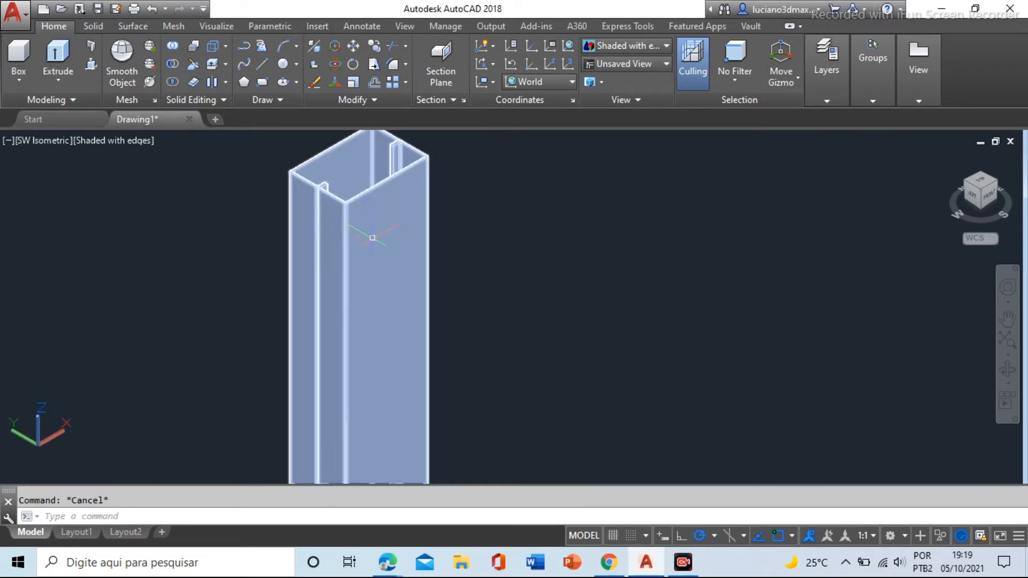
{"action": "key", "text": "Escape"}
{"action": "scroll", "coordinate": [320, 226], "scroll_direction": "up", "scroll_amount": 6}
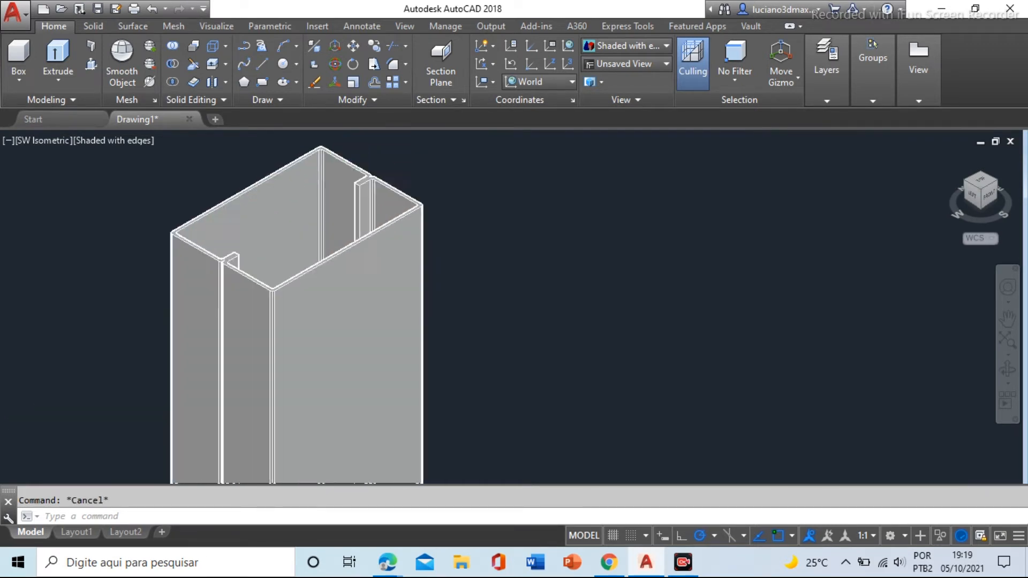
{"action": "scroll", "coordinate": [370, 232], "scroll_direction": "down", "scroll_amount": 1}
{"action": "left_click", "coordinate": [370, 232]}
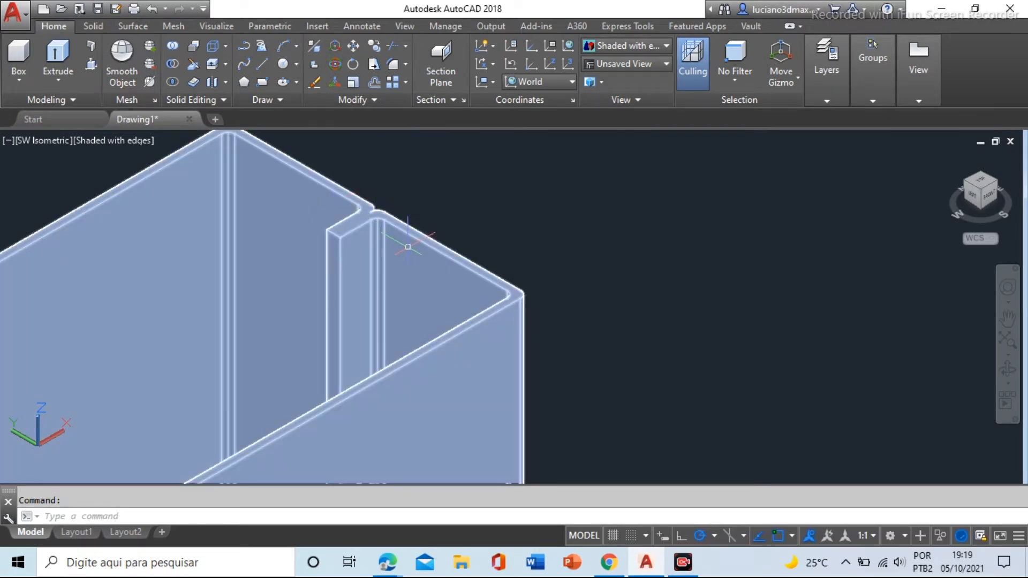
{"action": "scroll", "coordinate": [344, 201], "scroll_direction": "up", "scroll_amount": 3}
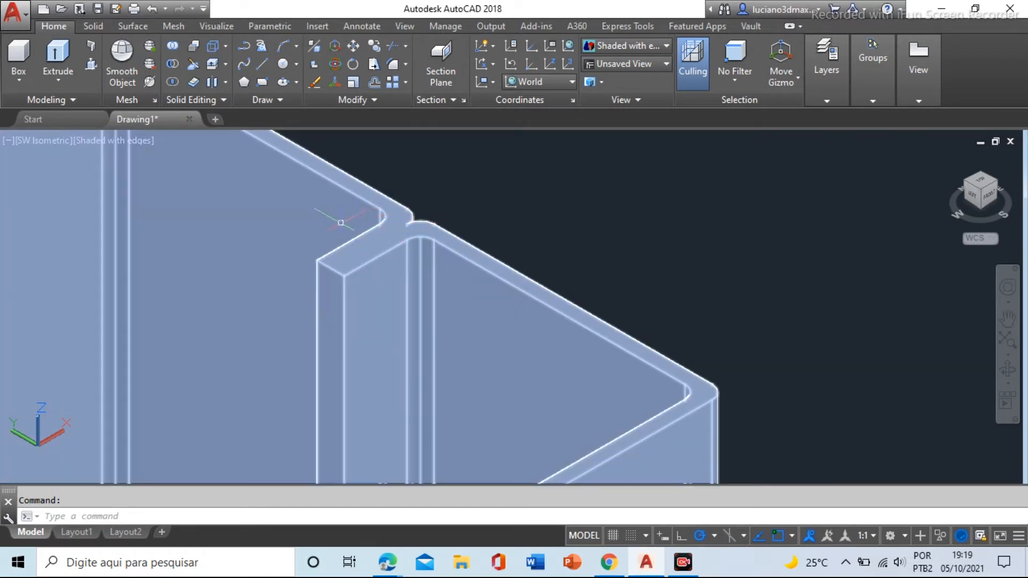
{"action": "scroll", "coordinate": [435, 278], "scroll_direction": "down", "scroll_amount": 3}
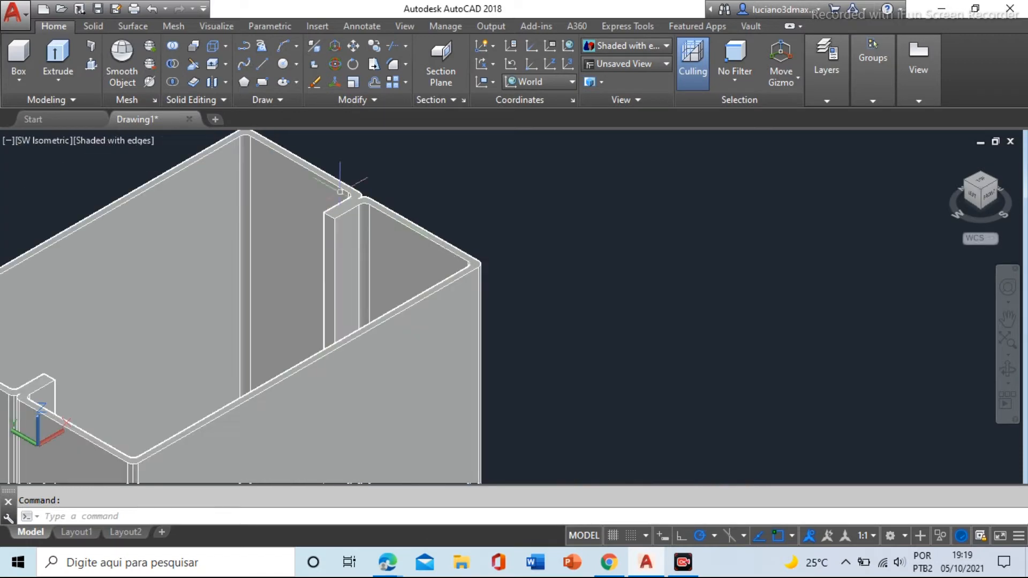
Undo the view changes and the Presspull of the front C-shaped profile, back to its flat outline on the plate
{"action": "type", "text": "u"}
{"action": "key", "text": "Return"}
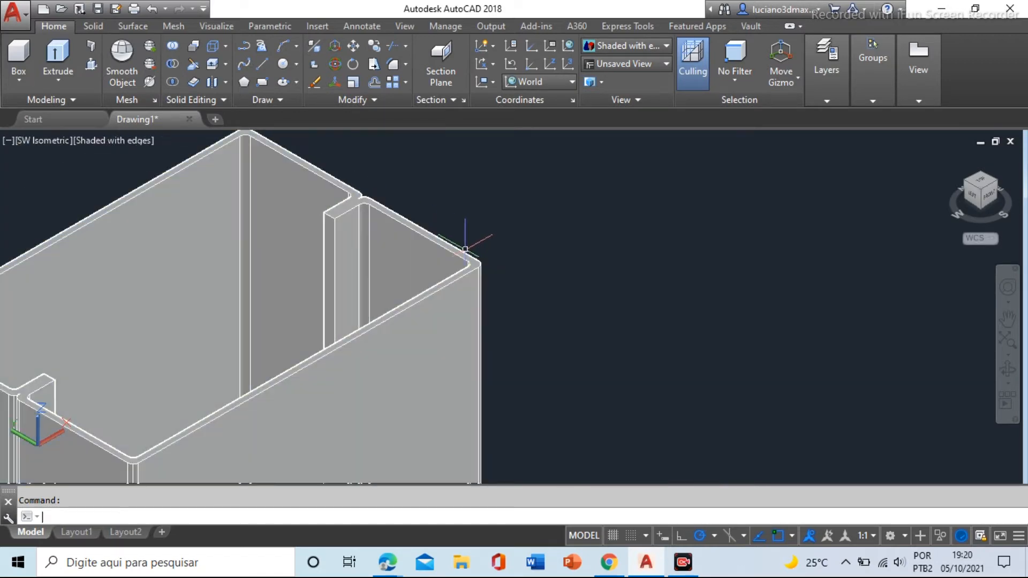
{"action": "key", "text": "Return"}
{"action": "key", "text": "Return"}
{"action": "type", "text": "u"}
{"action": "key", "text": "Return"}
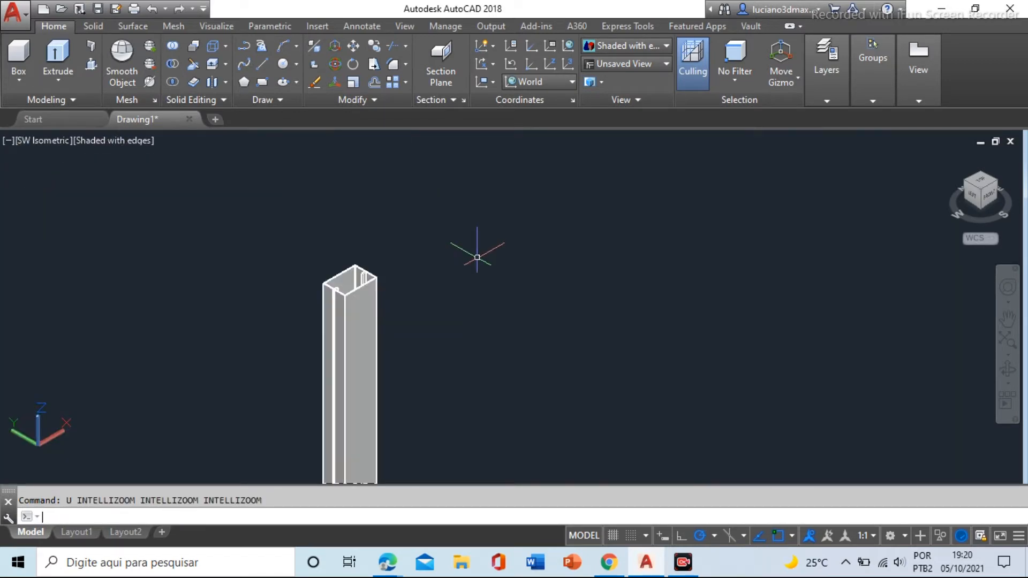
{"action": "key", "text": "Return"}
{"action": "type", "text": "u"}
{"action": "key", "text": "Return"}
{"action": "key", "text": "Return"}
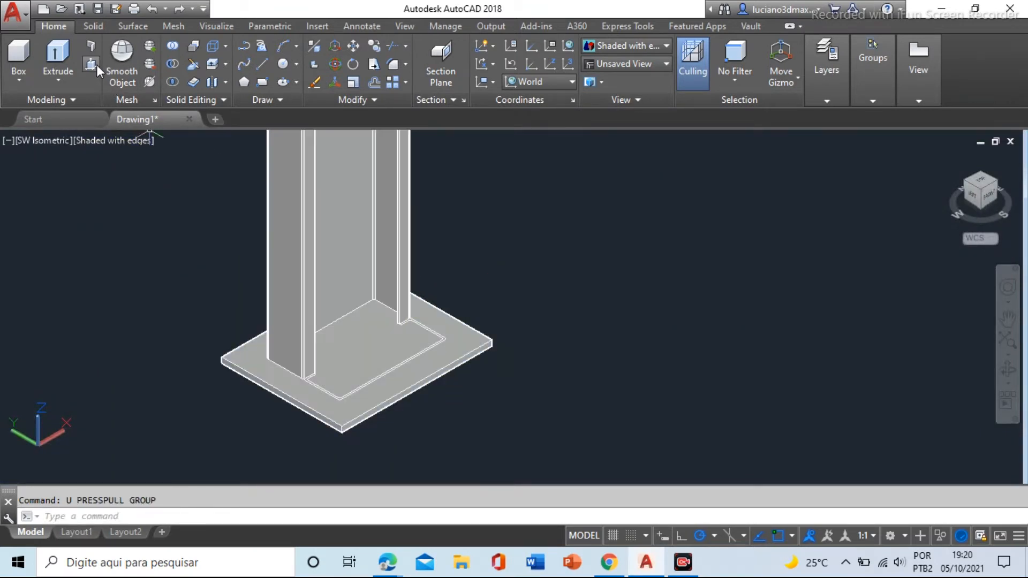
Extrude the front C-shaped outline upward from the plate to the top endpoint of the rear profile
{"action": "left_click", "coordinate": [61, 54]}
{"action": "scroll", "coordinate": [488, 379], "scroll_direction": "up", "scroll_amount": 3}
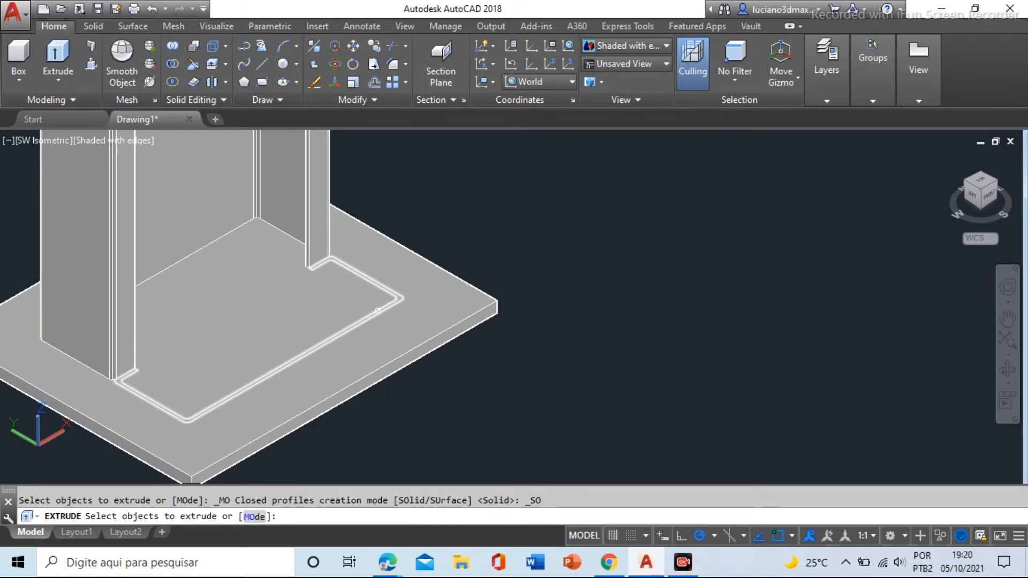
{"action": "left_click", "coordinate": [378, 311]}
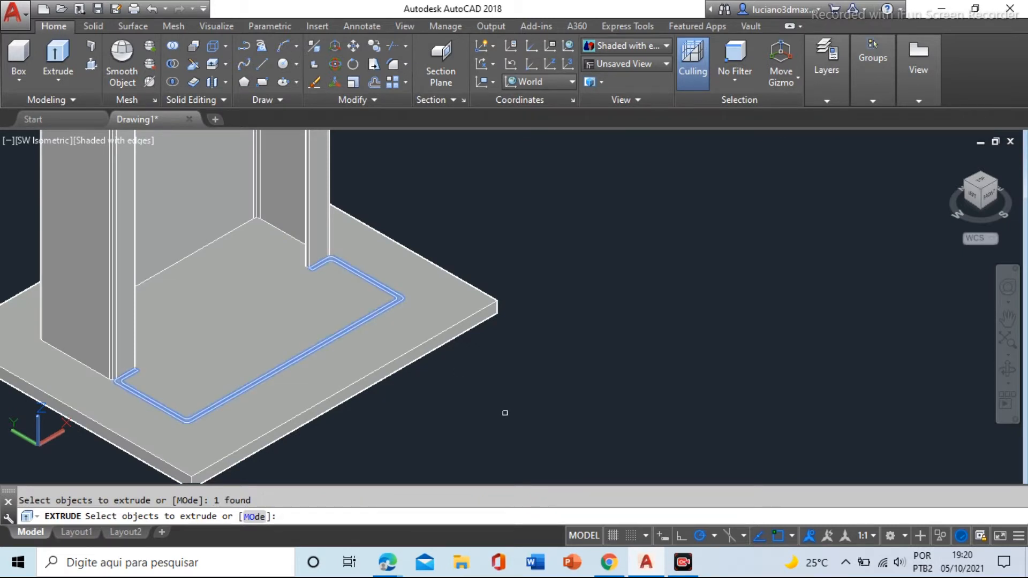
{"action": "right_click", "coordinate": [567, 351]}
{"action": "left_click", "coordinate": [595, 361]}
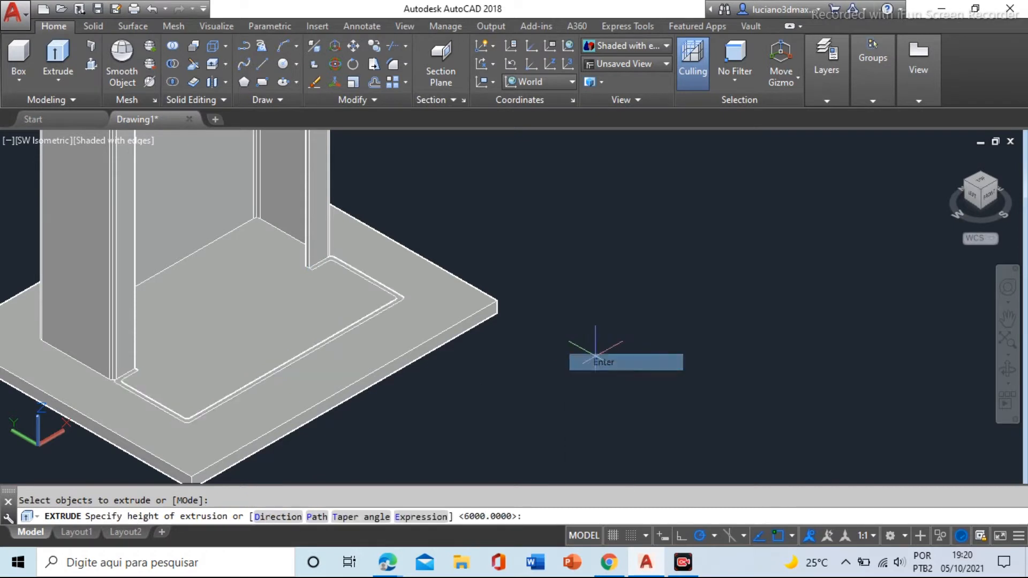
{"action": "scroll", "coordinate": [509, 268], "scroll_direction": "down", "scroll_amount": 2}
{"action": "middle_click_drag", "start_coordinate": [457, 222], "coordinate": [408, 402]}
{"action": "scroll", "coordinate": [410, 402], "scroll_direction": "down", "scroll_amount": 2}
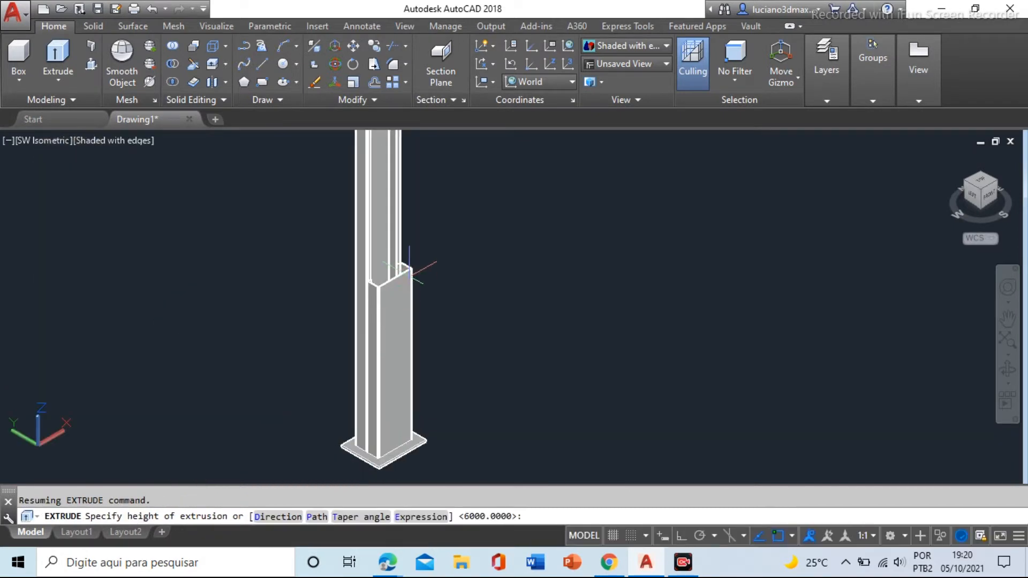
{"action": "middle_click_drag", "start_coordinate": [409, 275], "coordinate": [362, 442]}
{"action": "scroll", "coordinate": [378, 428], "scroll_direction": "down", "scroll_amount": 5}
{"action": "middle_click_drag", "start_coordinate": [400, 299], "coordinate": [358, 426]}
{"action": "scroll", "coordinate": [343, 282], "scroll_direction": "up", "scroll_amount": 5}
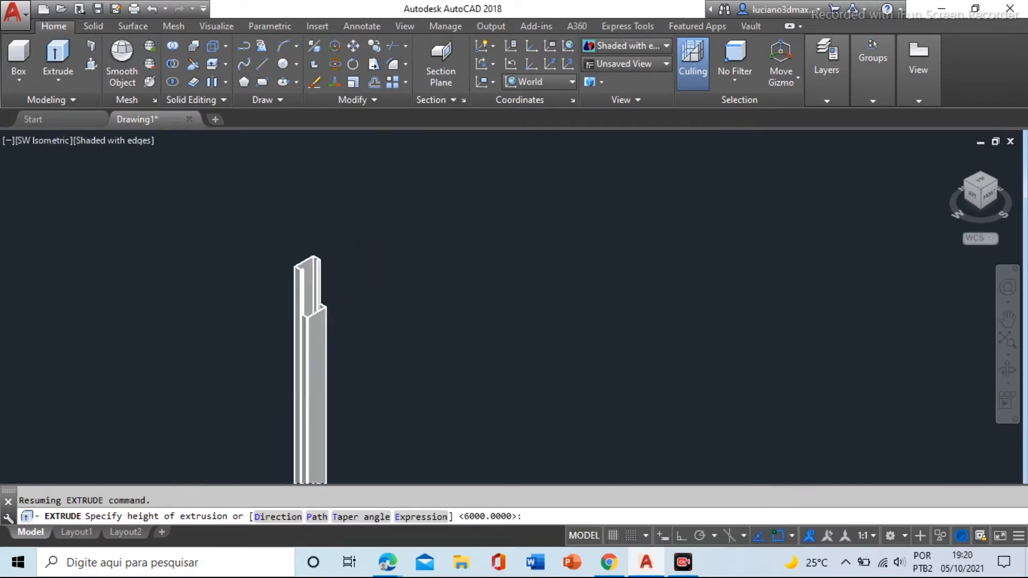
{"action": "scroll", "coordinate": [322, 233], "scroll_direction": "up", "scroll_amount": 5}
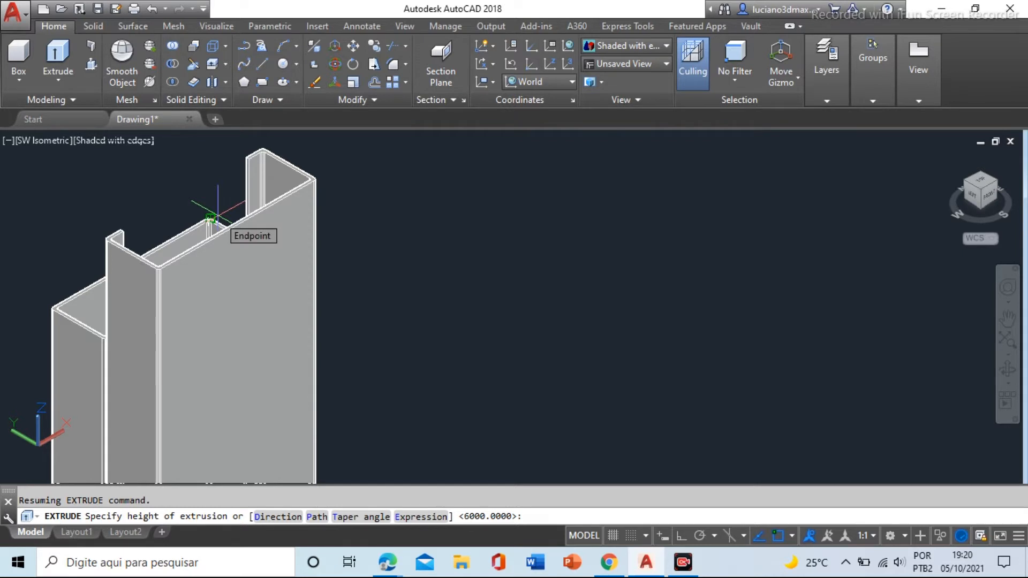
{"action": "left_click", "coordinate": [210, 218]}
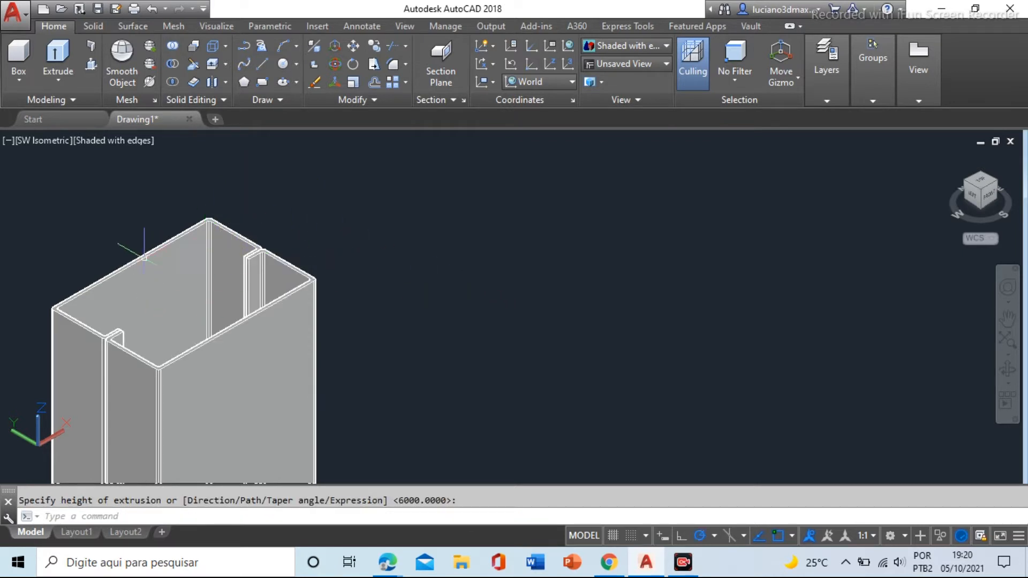
Examine the column's top end where the two profiles meet and check that each highlights as its own solid
{"action": "scroll", "coordinate": [379, 246], "scroll_direction": "up", "scroll_amount": 6}
{"action": "middle_click_drag", "start_coordinate": [379, 245], "coordinate": [347, 235]}
{"action": "scroll", "coordinate": [347, 236], "scroll_direction": "up", "scroll_amount": 3}
{"action": "scroll", "coordinate": [347, 235], "scroll_direction": "down", "scroll_amount": 3}
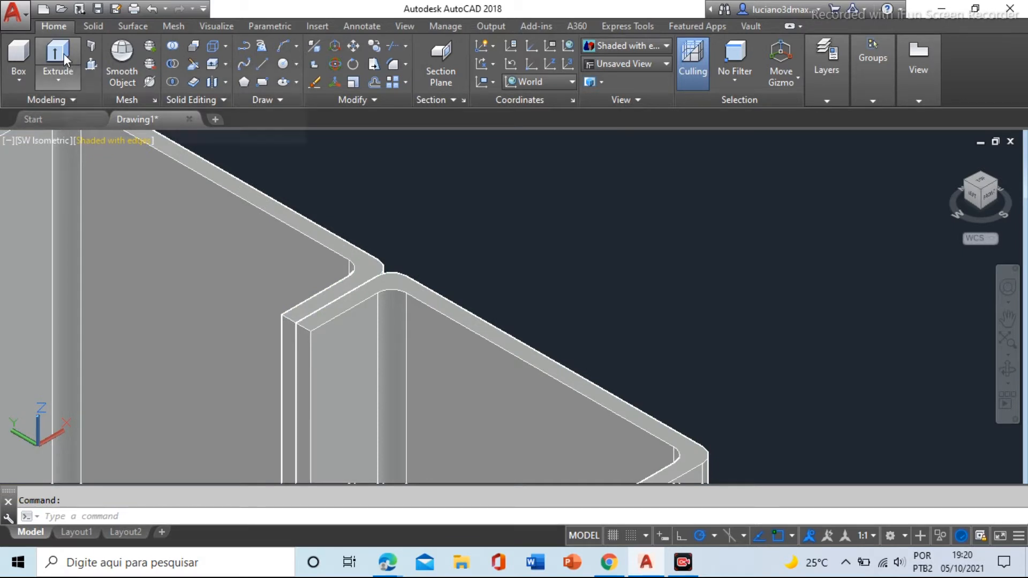
{"action": "mouse_move", "coordinate": [370, 294]}
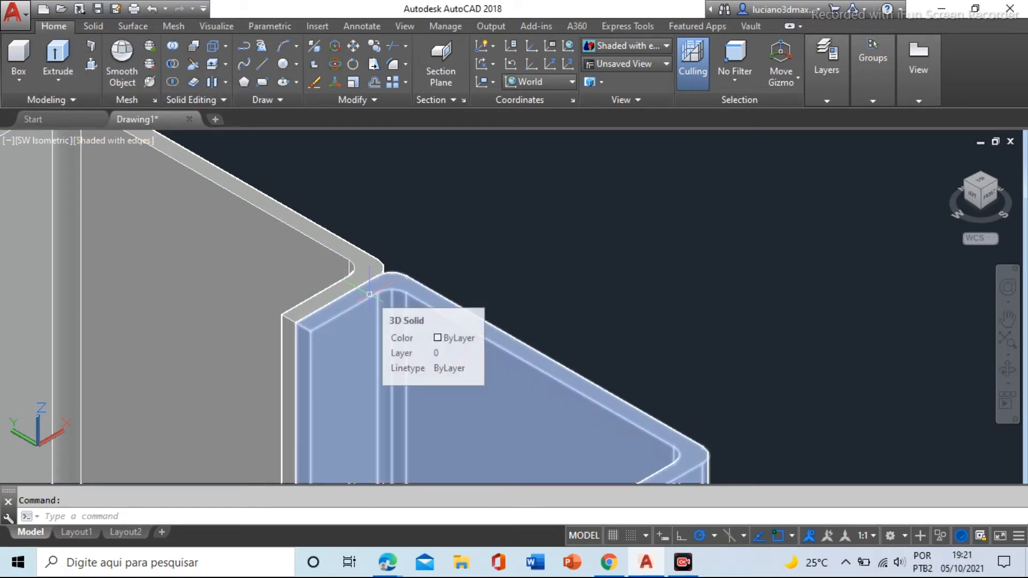
{"action": "scroll", "coordinate": [338, 247], "scroll_direction": "down", "scroll_amount": 3}
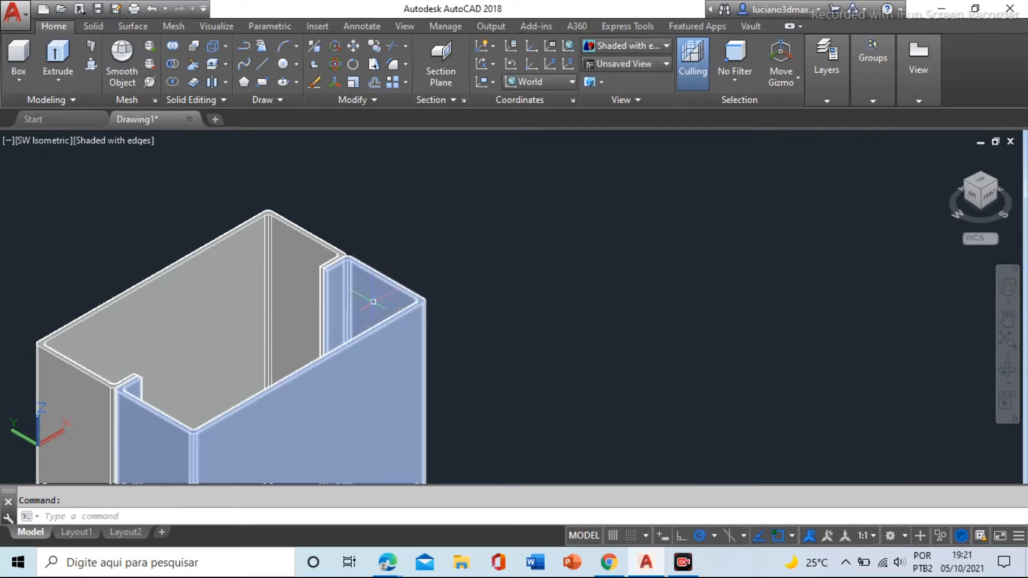
{"action": "middle_click_drag", "start_coordinate": [430, 292], "coordinate": [475, 230]}
{"action": "scroll", "coordinate": [382, 213], "scroll_direction": "down", "scroll_amount": 4}
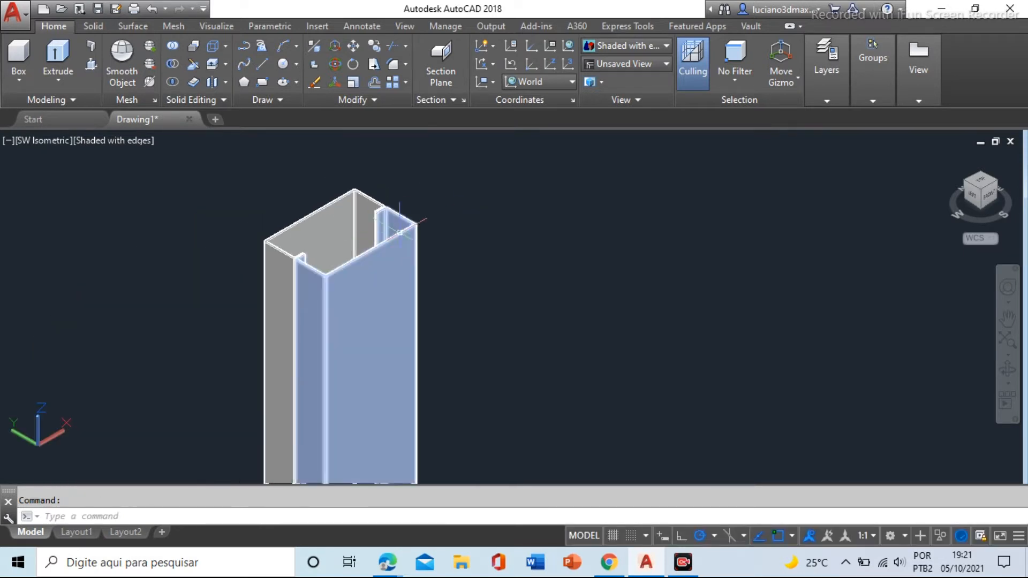
{"action": "scroll", "coordinate": [387, 206], "scroll_direction": "up", "scroll_amount": 3}
{"action": "scroll", "coordinate": [385, 228], "scroll_direction": "up", "scroll_amount": 4}
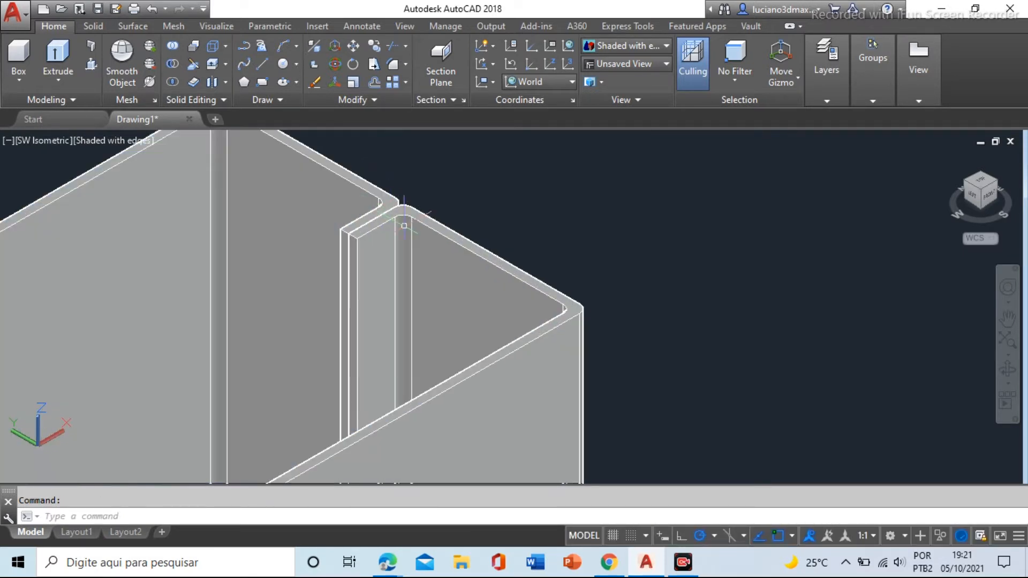
{"action": "scroll", "coordinate": [391, 242], "scroll_direction": "down", "scroll_amount": 3}
{"action": "scroll", "coordinate": [392, 242], "scroll_direction": "down", "scroll_amount": 5}
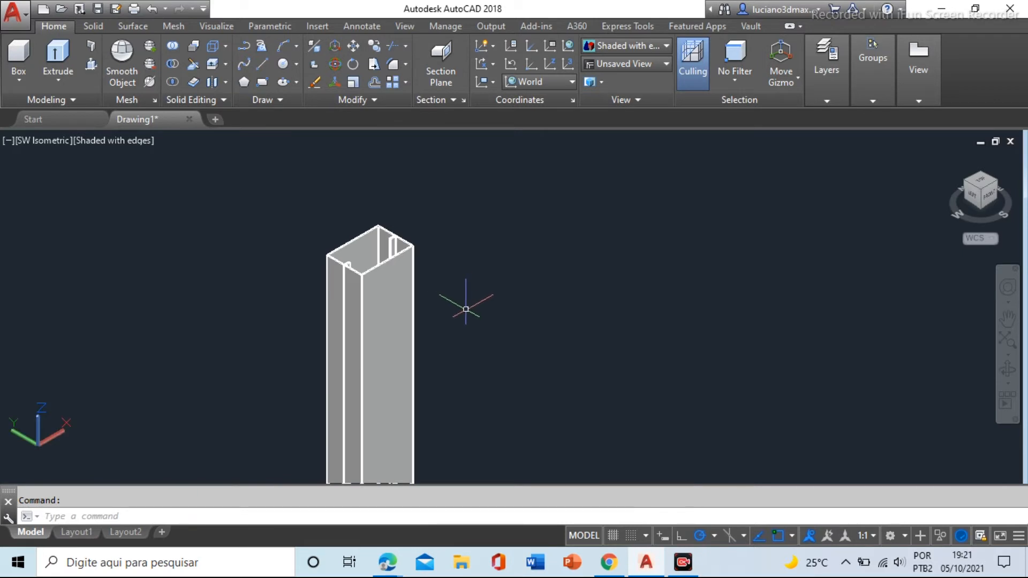
{"action": "scroll", "coordinate": [365, 272], "scroll_direction": "up", "scroll_amount": 5}
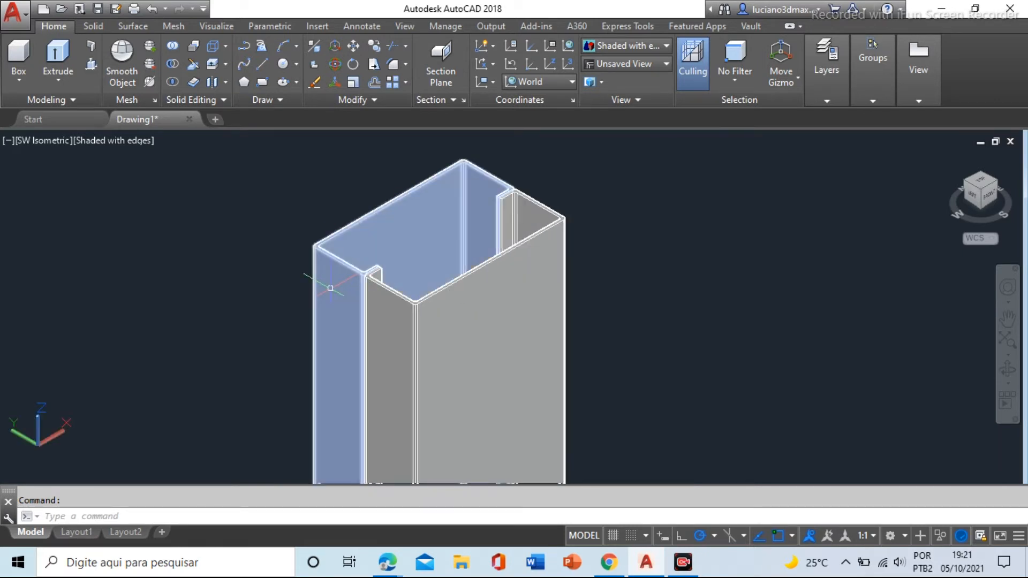
{"action": "scroll", "coordinate": [298, 252], "scroll_direction": "down", "scroll_amount": 5}
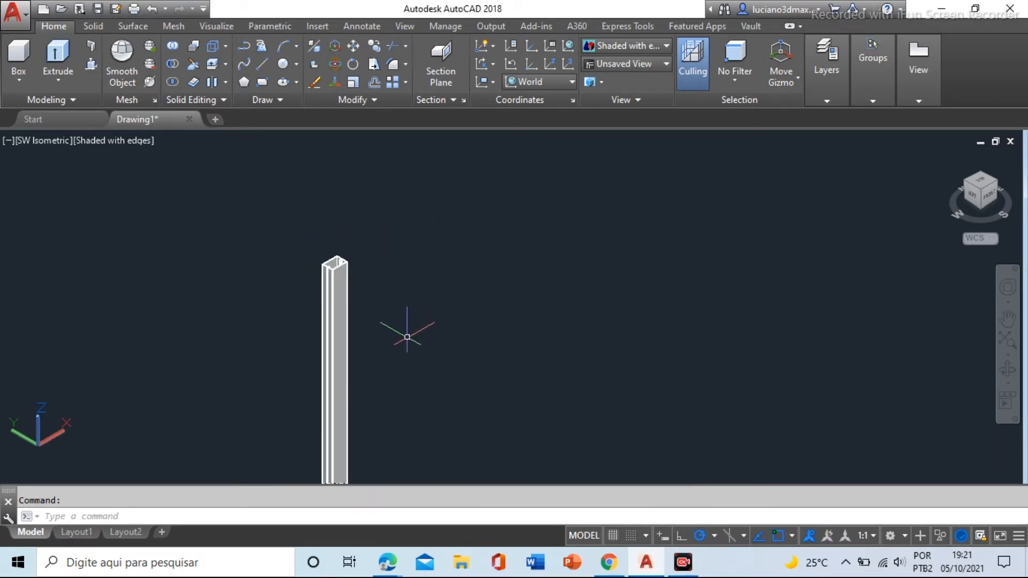
Examine the column's base and check which profile solids select together with the plate
{"action": "middle_click_drag", "start_coordinate": [407, 332], "coordinate": [418, 184]}
{"action": "scroll", "coordinate": [374, 271], "scroll_direction": "down", "scroll_amount": 3}
{"action": "scroll", "coordinate": [367, 314], "scroll_direction": "up", "scroll_amount": 6}
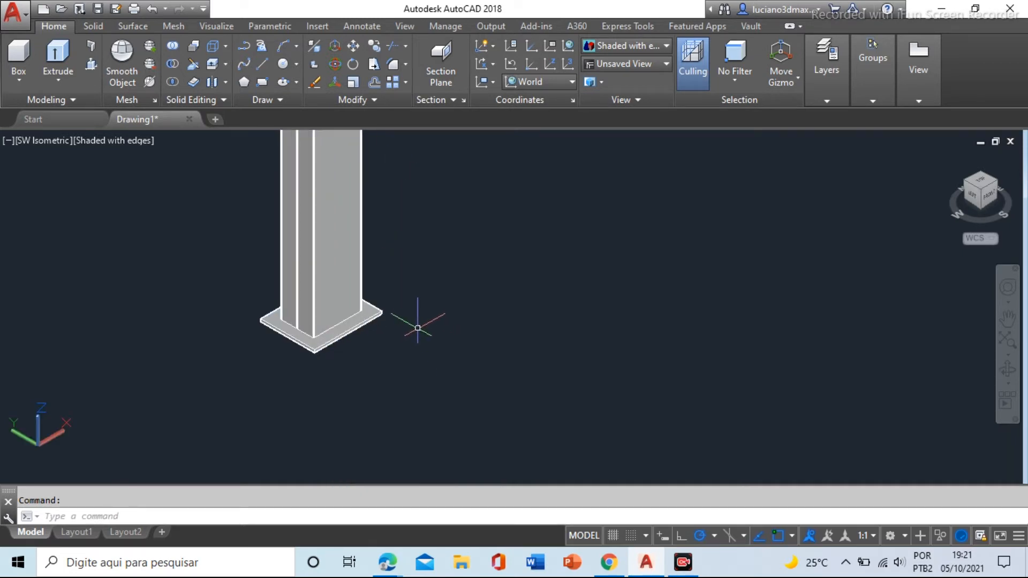
{"action": "scroll", "coordinate": [396, 305], "scroll_direction": "up", "scroll_amount": 4}
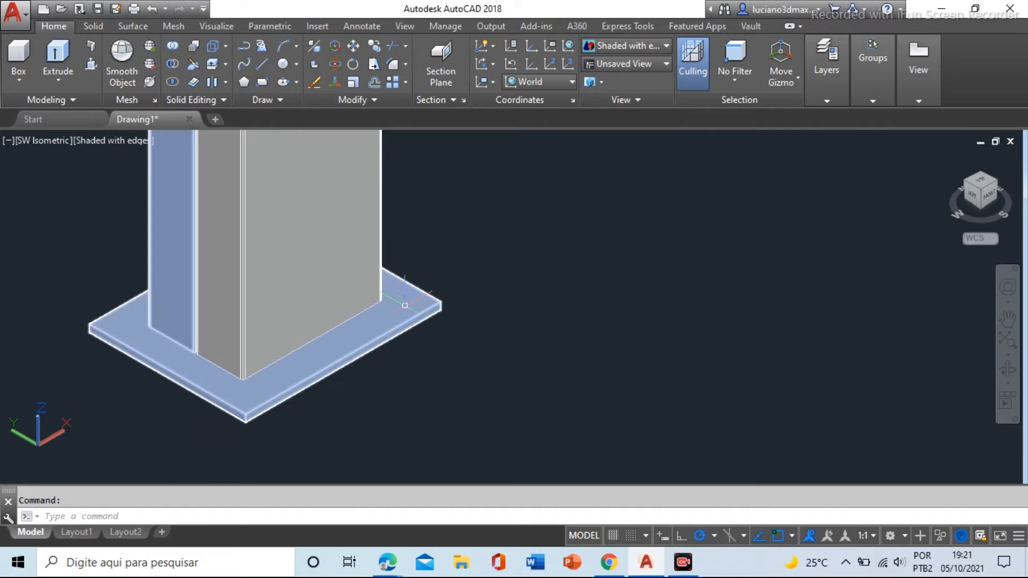
{"action": "scroll", "coordinate": [465, 377], "scroll_direction": "down", "scroll_amount": 4}
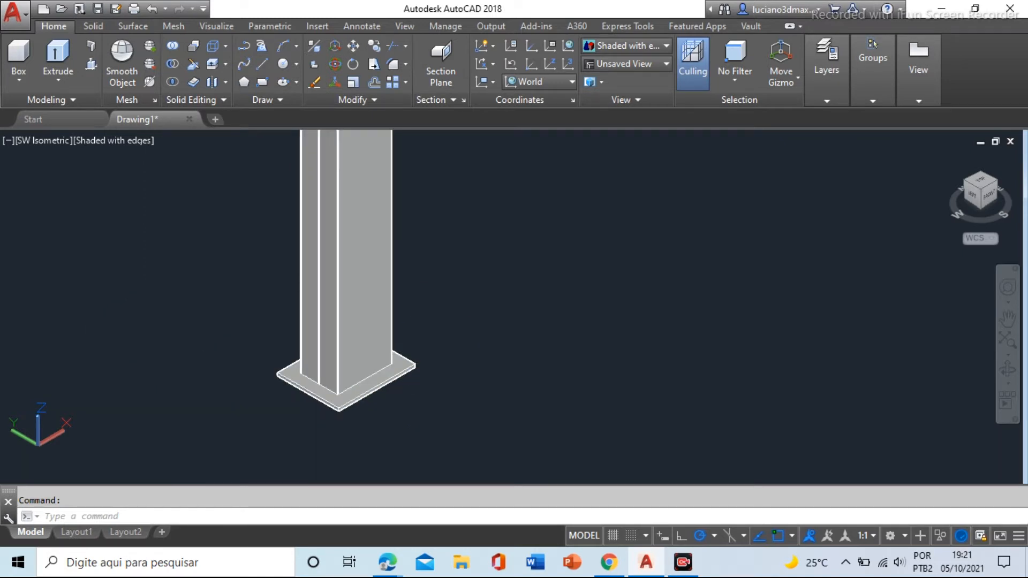
{"action": "left_click", "coordinate": [343, 262]}
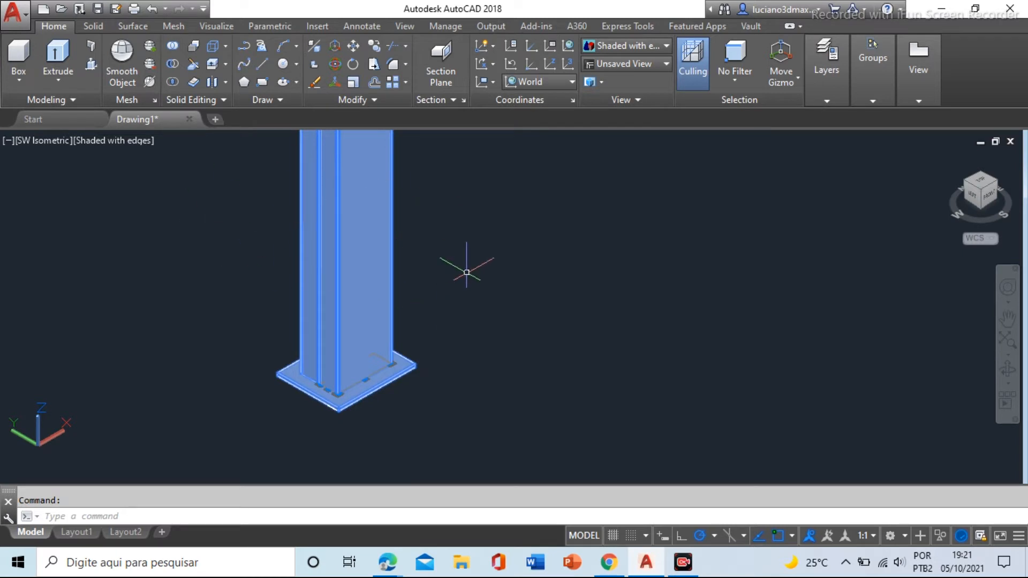
{"action": "scroll", "coordinate": [386, 374], "scroll_direction": "up", "scroll_amount": 5}
{"action": "key", "text": "Escape"}
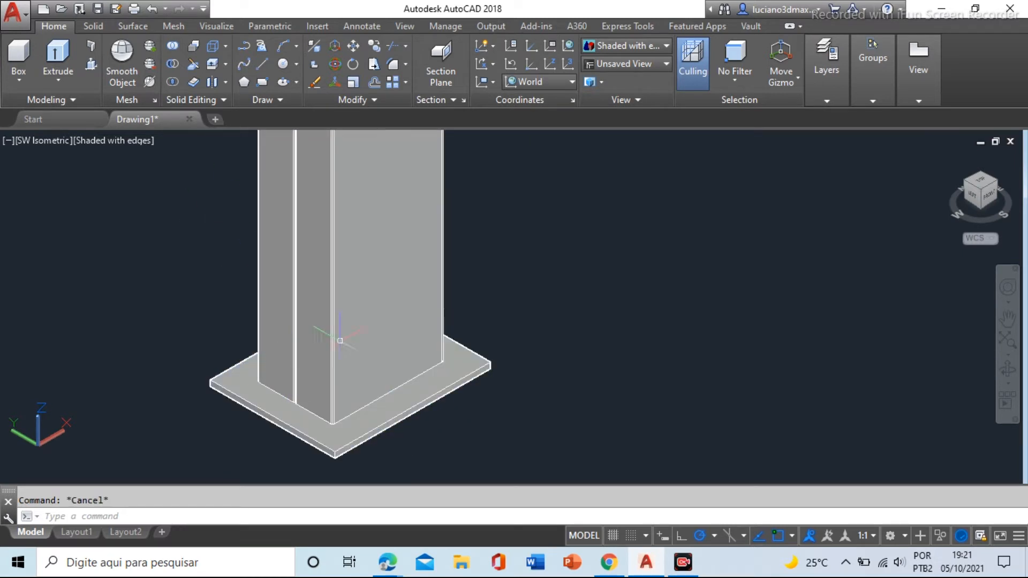
{"action": "left_click", "coordinate": [413, 356]}
{"action": "key", "text": "Escape"}
Erase the front extruded profile on its own as a test and undo the erase
{"action": "left_click", "coordinate": [364, 336]}
{"action": "right_click", "coordinate": [407, 286]}
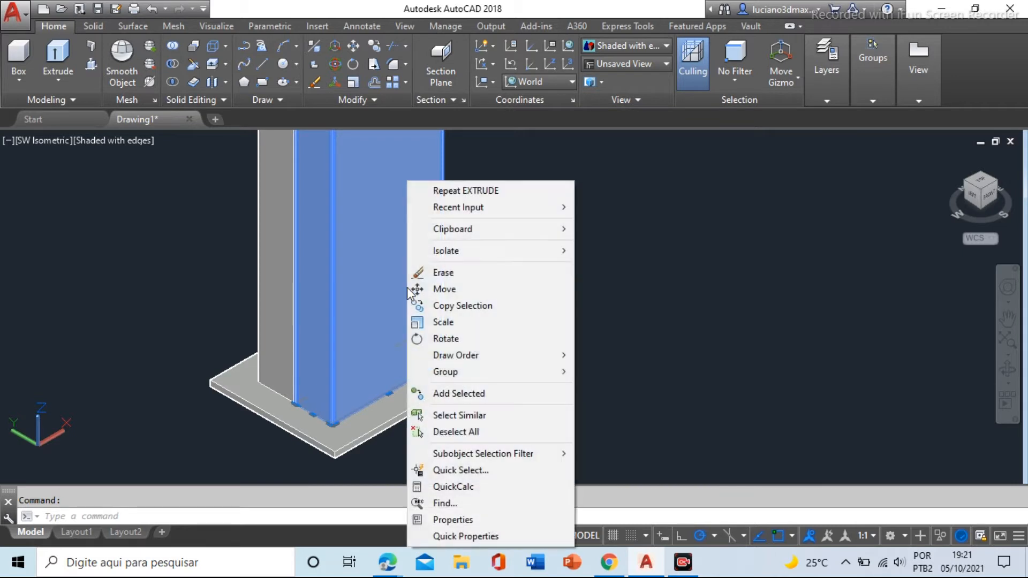
{"action": "left_click", "coordinate": [445, 273]}
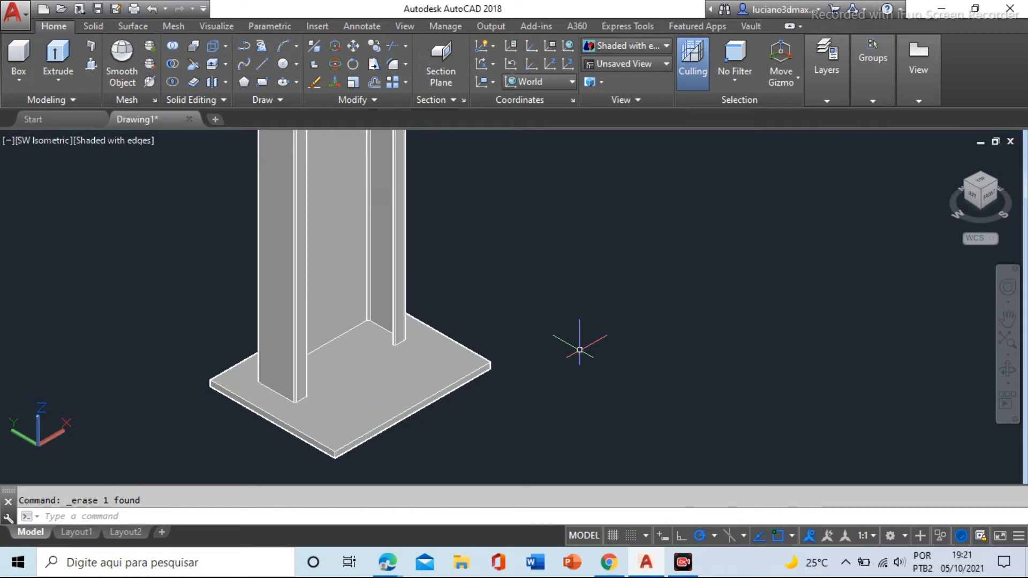
{"action": "key", "text": "ctrl+z"}
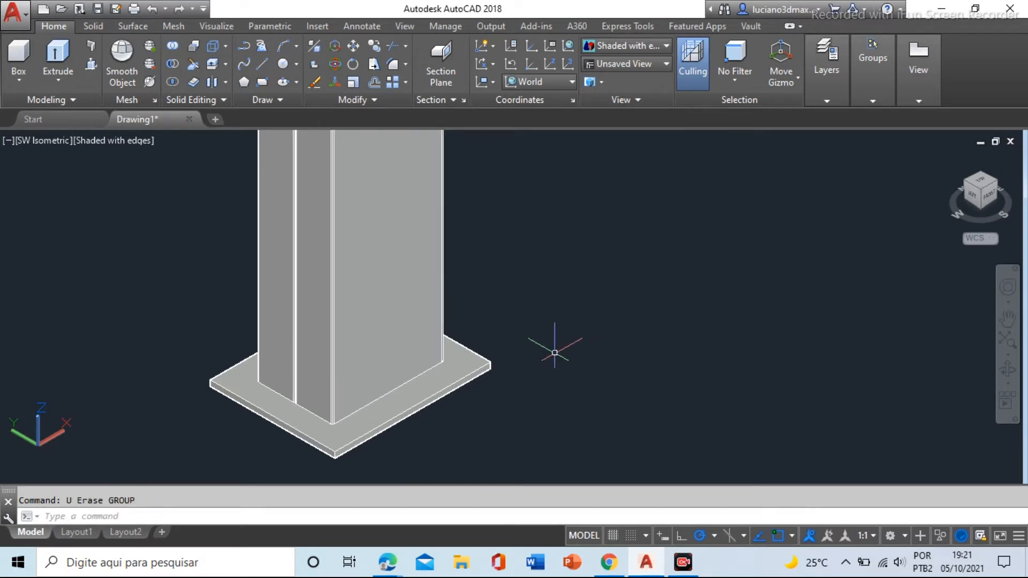
Erase the rear press-pulled profile together with the base plate as a test
{"action": "left_click", "coordinate": [277, 331]}
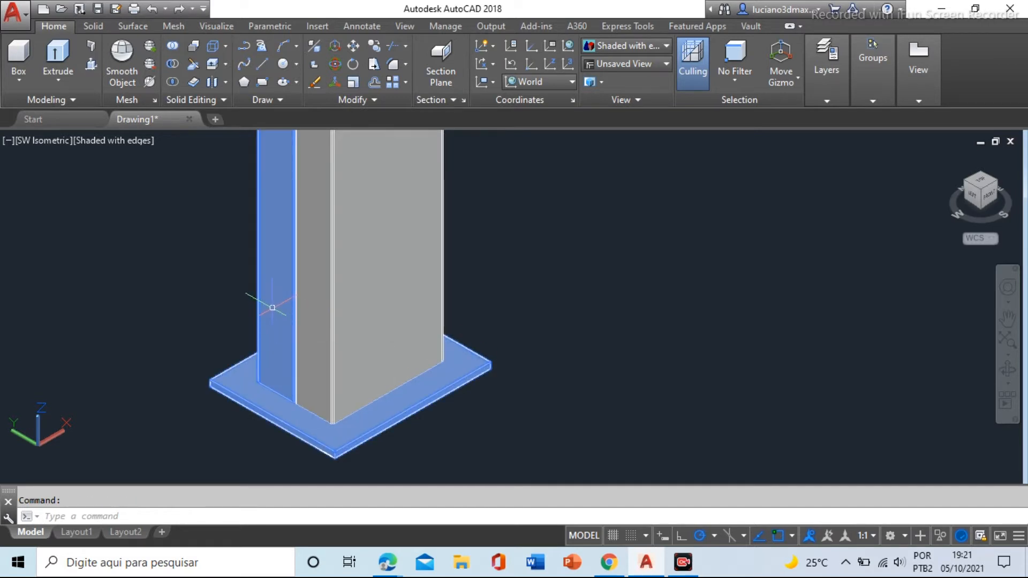
{"action": "right_click", "coordinate": [274, 315]}
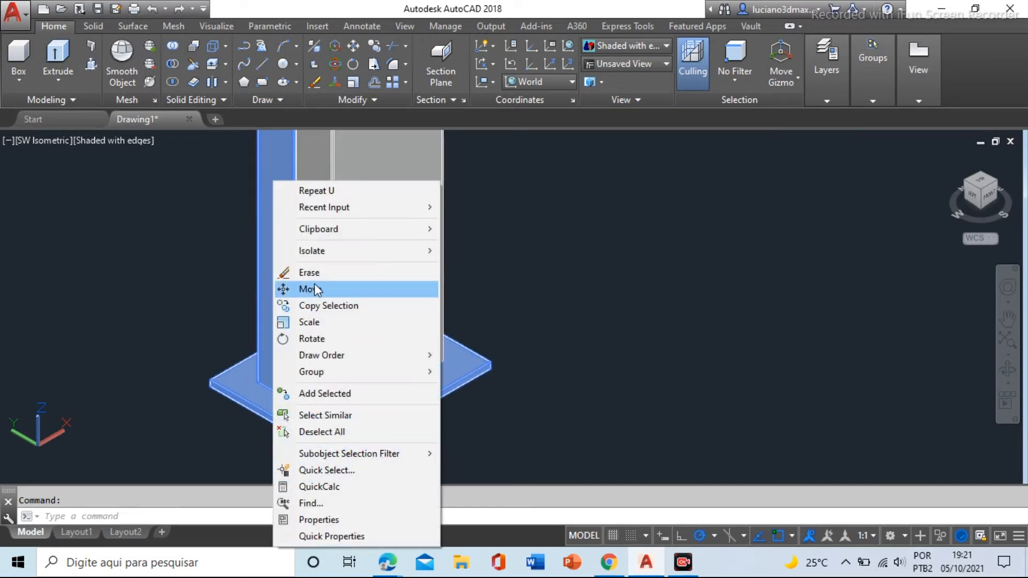
{"action": "left_click", "coordinate": [299, 273]}
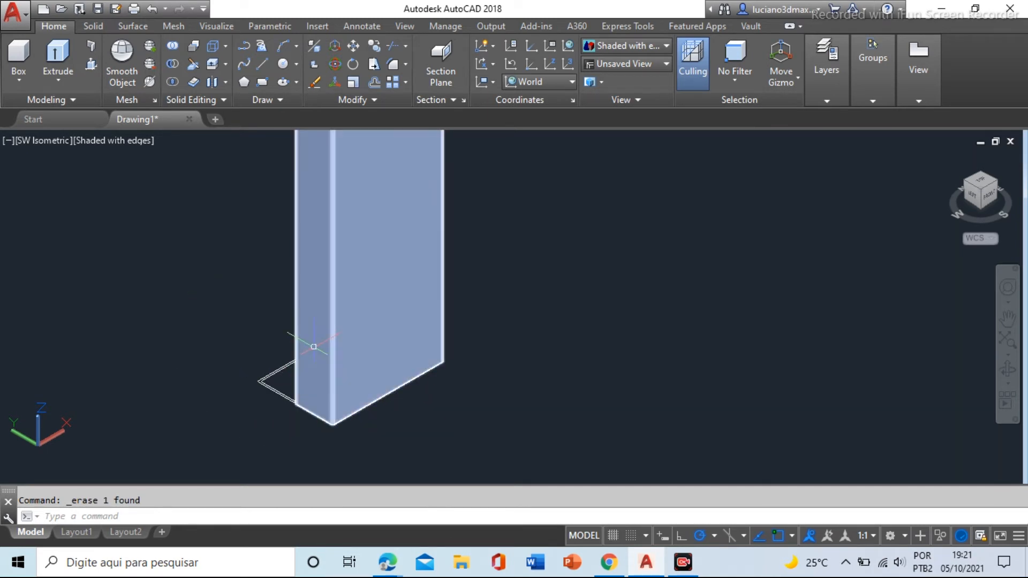
{"action": "left_click", "coordinate": [371, 300]}
{"action": "right_click", "coordinate": [371, 302]}
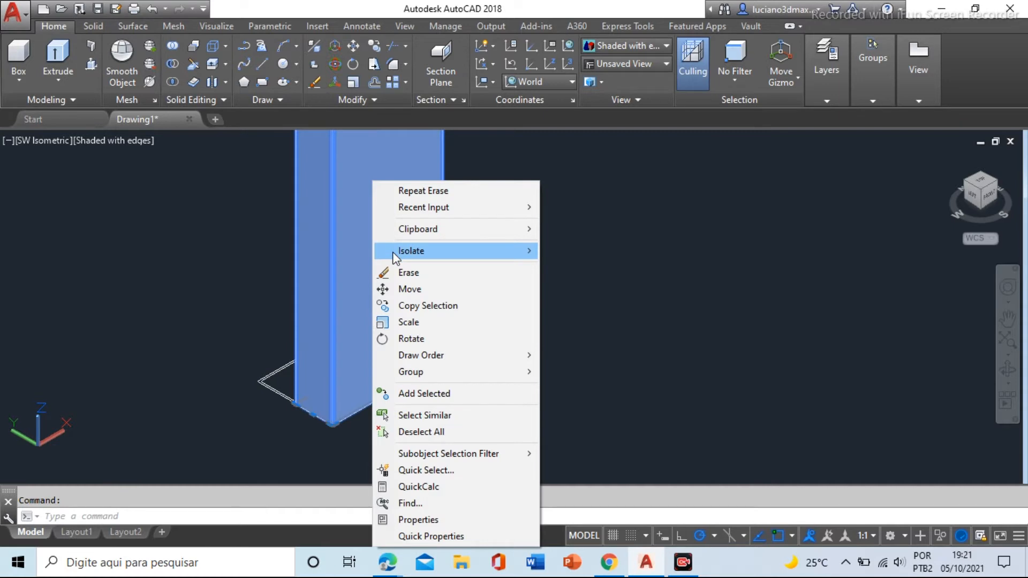
{"action": "mouse_move", "coordinate": [393, 250]}
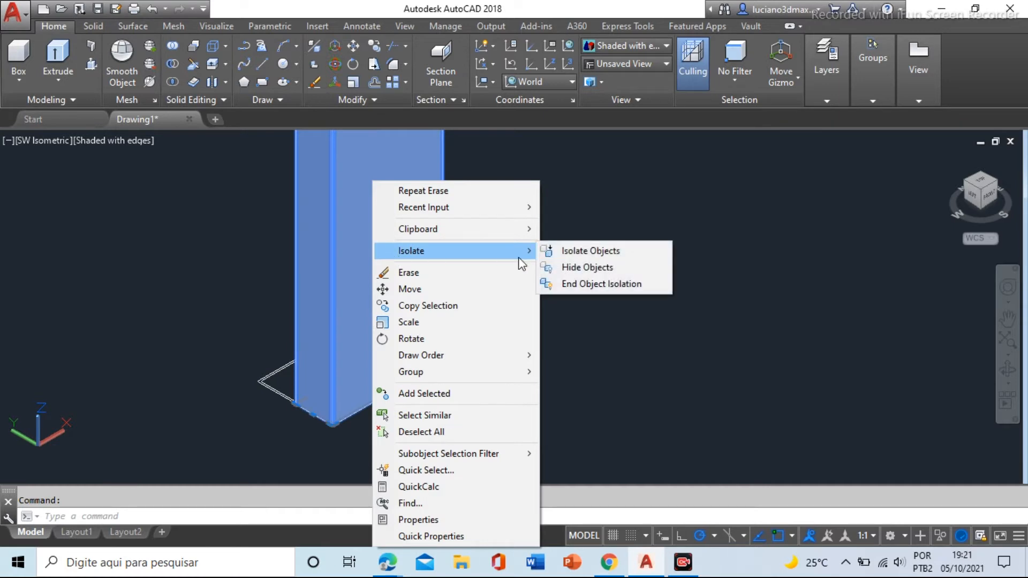
{"action": "left_click", "coordinate": [573, 285]}
{"action": "key", "text": "Escape"}
Undo the erase of the rear profile and base plate
{"action": "type", "text": "u"}
{"action": "key", "text": "Return"}
{"action": "type", "text": "u"}
{"action": "key", "text": "Return"}
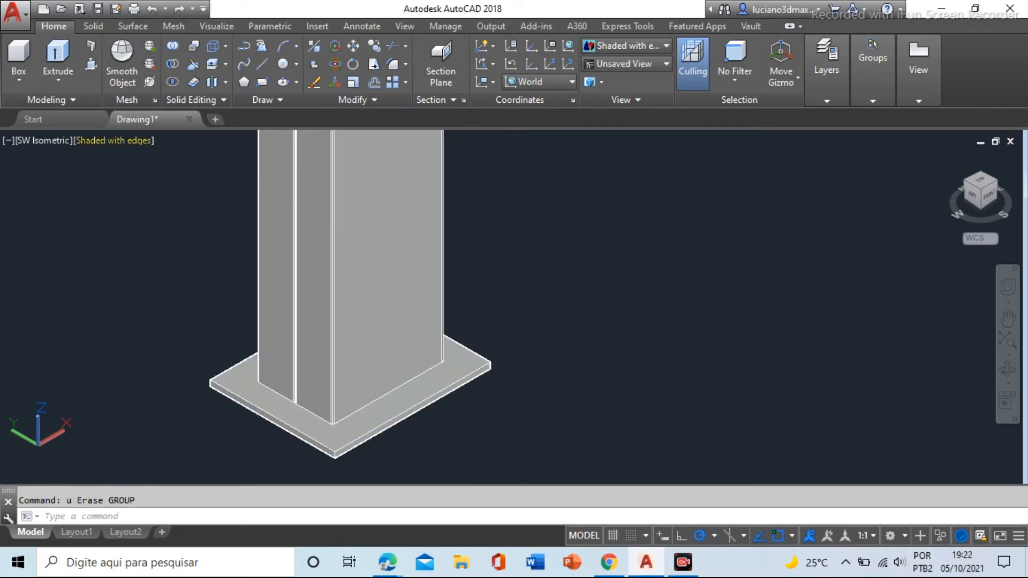
{"action": "scroll", "coordinate": [252, 386], "scroll_direction": "up", "scroll_amount": 3}
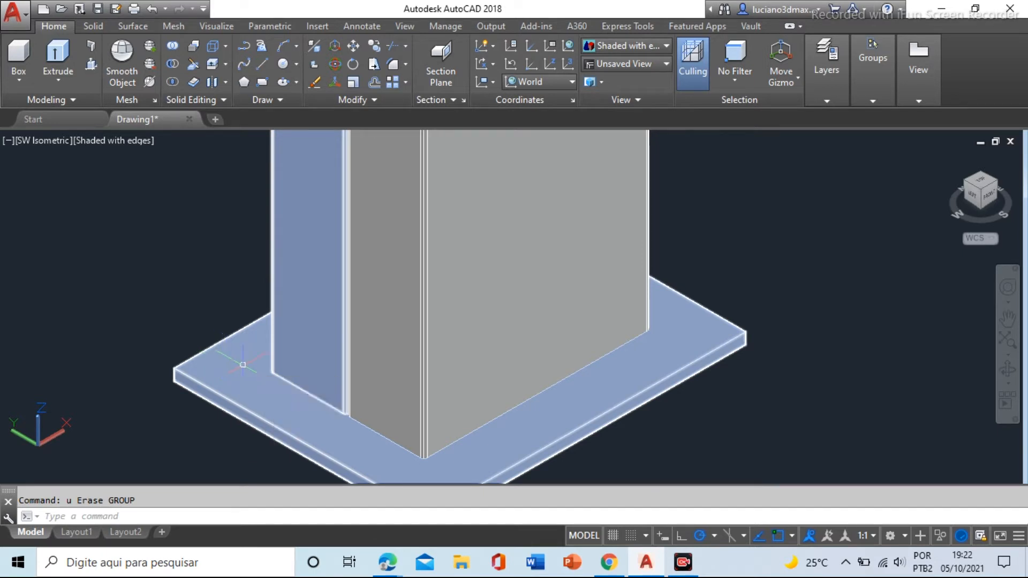
{"action": "middle_click_drag", "start_coordinate": [235, 359], "coordinate": [222, 342]}
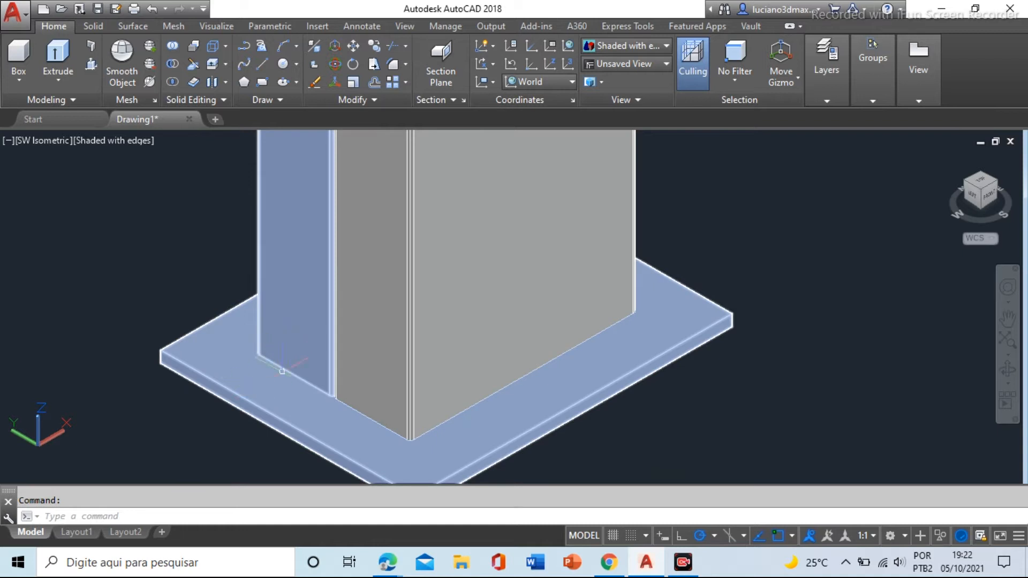
{"action": "mouse_move", "coordinate": [294, 359]}
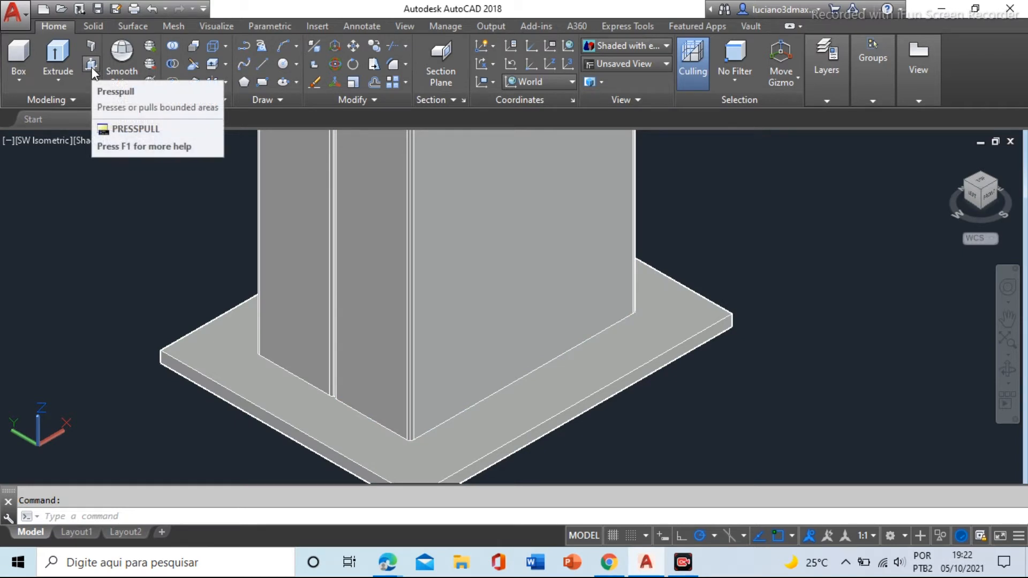
Examine how the rear press-pulled profile and the base plate highlight and select together as one solid
{"action": "mouse_move", "coordinate": [441, 374]}
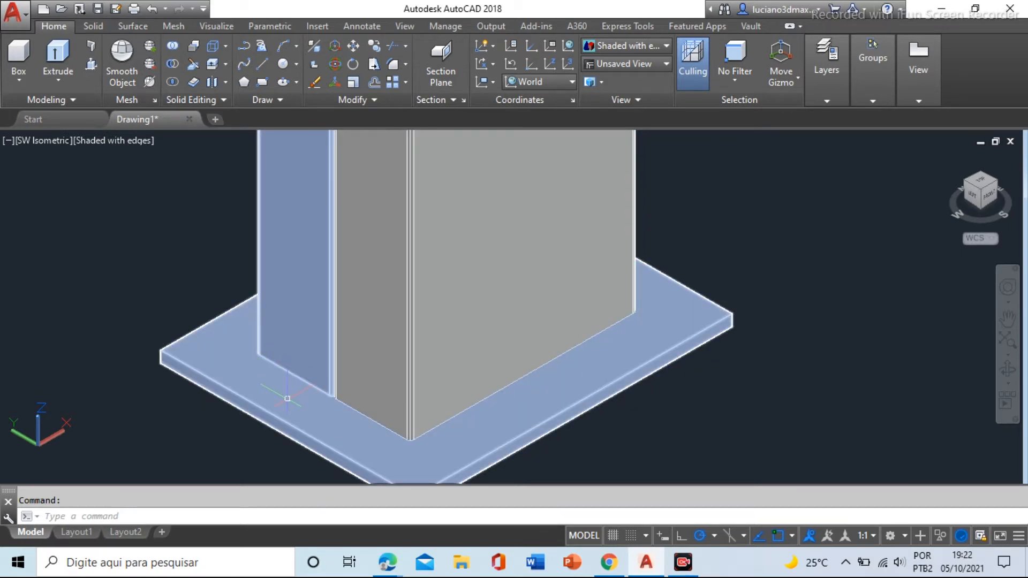
{"action": "scroll", "coordinate": [248, 378], "scroll_direction": "up", "scroll_amount": 2}
{"action": "scroll", "coordinate": [299, 329], "scroll_direction": "up", "scroll_amount": 1}
{"action": "scroll", "coordinate": [297, 328], "scroll_direction": "down", "scroll_amount": 4}
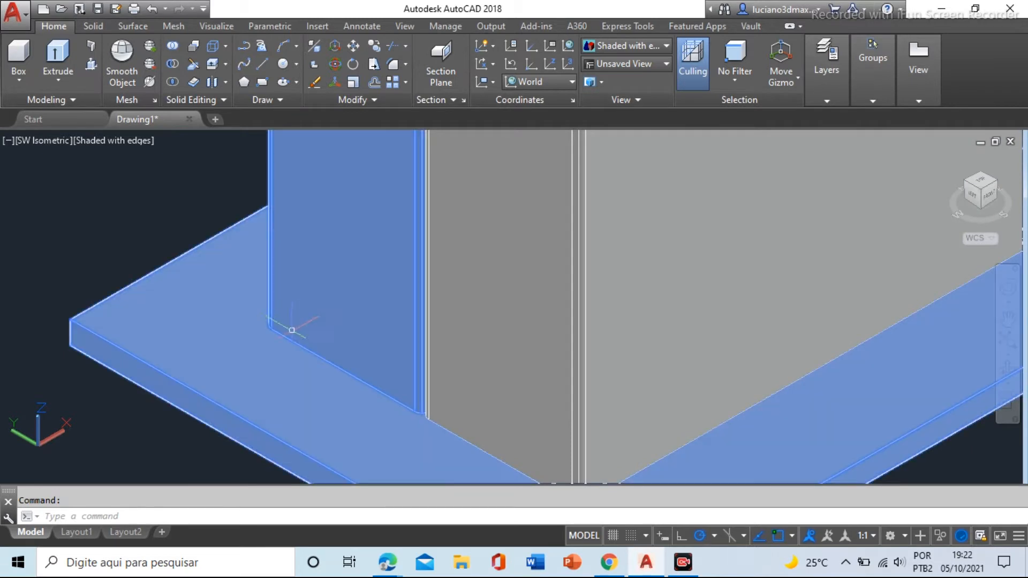
{"action": "key", "text": "Escape"}
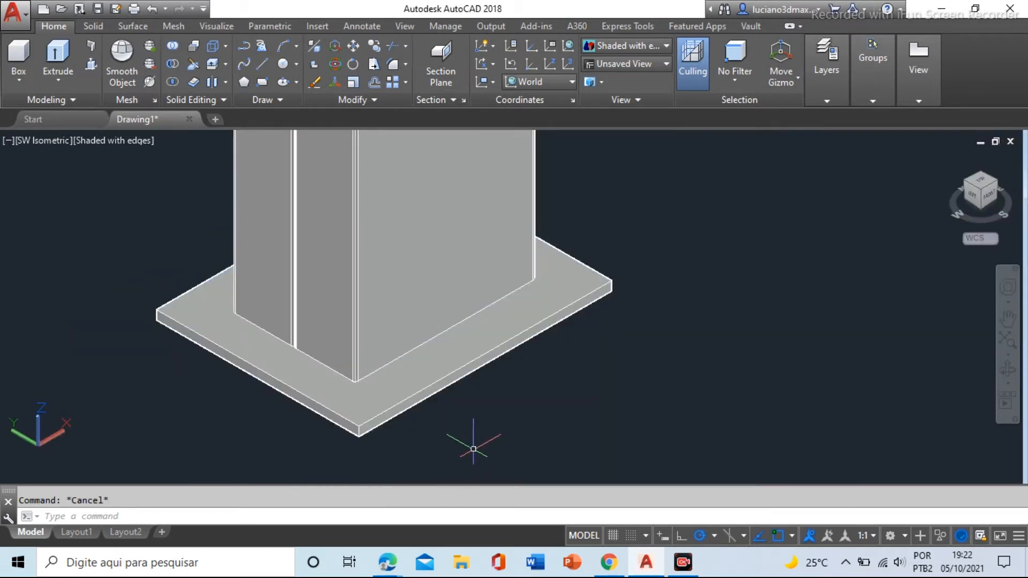
{"action": "left_click", "coordinate": [253, 249]}
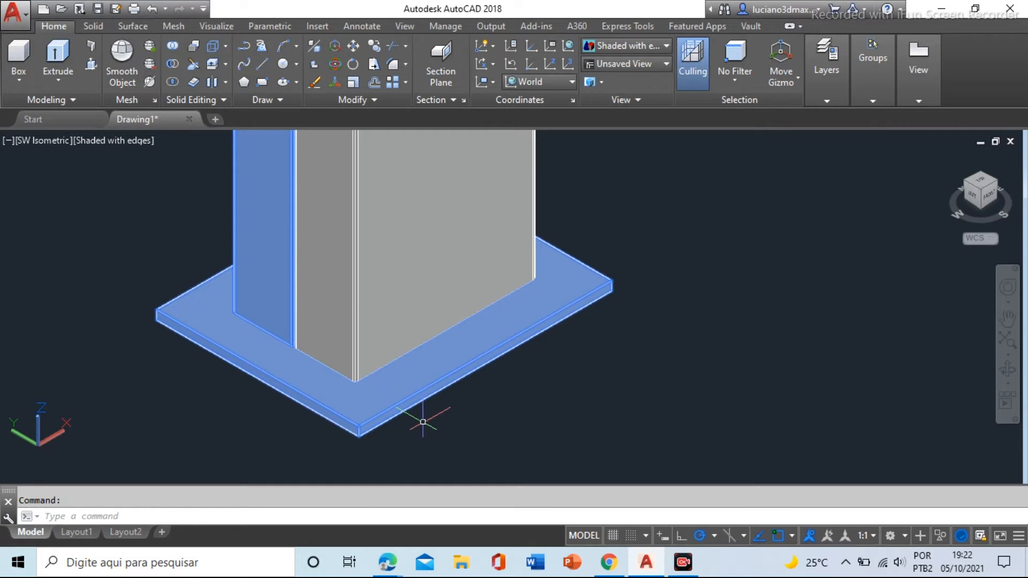
{"action": "key", "text": "Escape"}
{"action": "left_click", "coordinate": [258, 317]}
{"action": "scroll", "coordinate": [580, 346], "scroll_direction": "down", "scroll_amount": 1}
{"action": "middle_click_drag", "start_coordinate": [580, 346], "coordinate": [592, 365]}
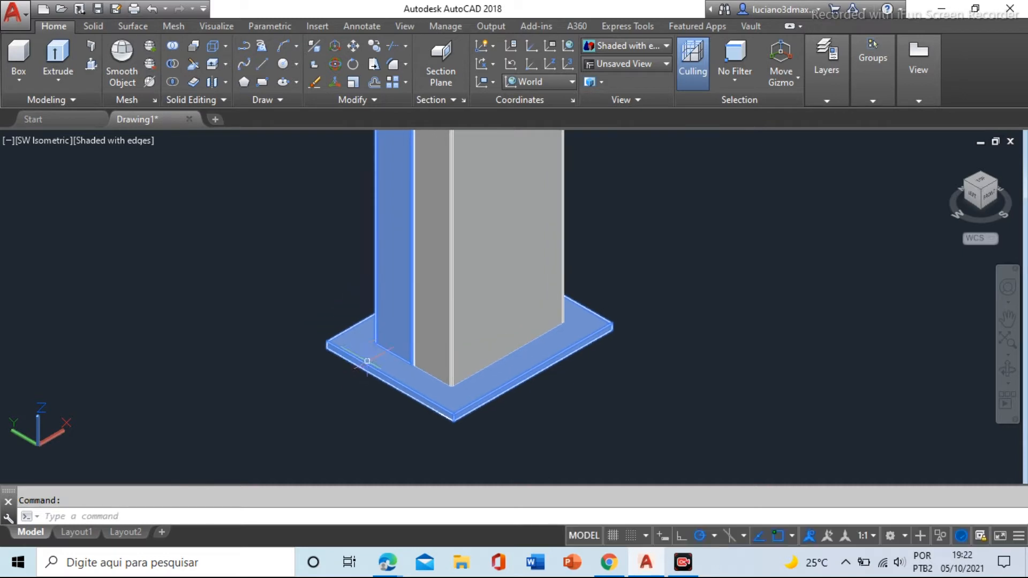
{"action": "scroll", "coordinate": [364, 367], "scroll_direction": "up", "scroll_amount": 2}
{"action": "key", "text": "Escape"}
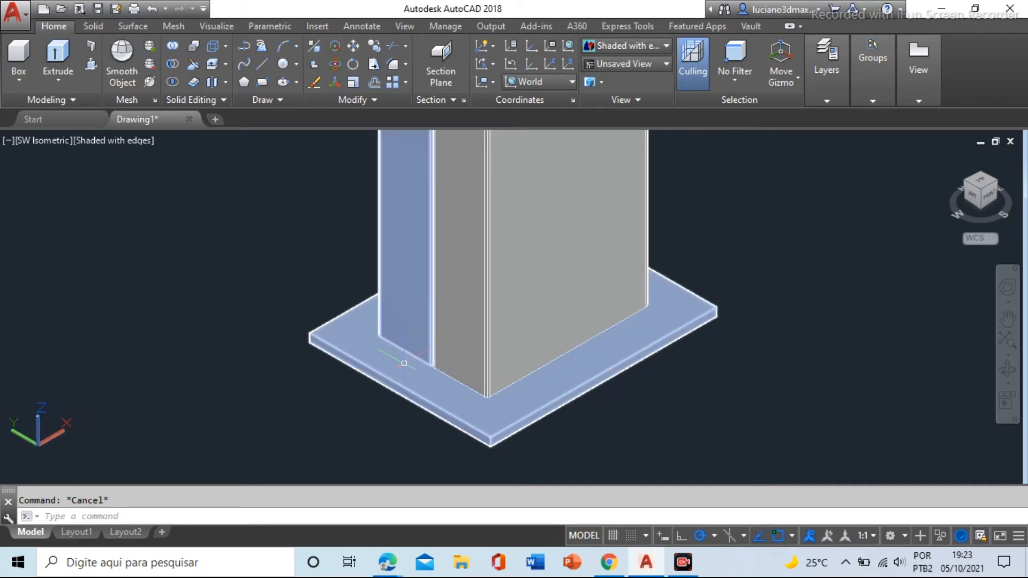
{"action": "scroll", "coordinate": [405, 363], "scroll_direction": "up", "scroll_amount": 3}
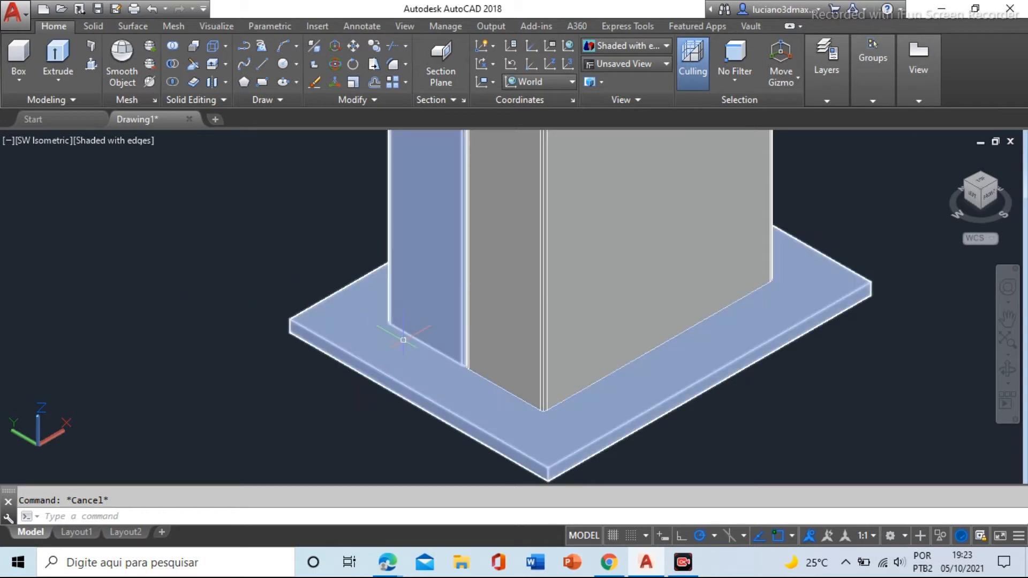
{"action": "left_click", "coordinate": [102, 517]}
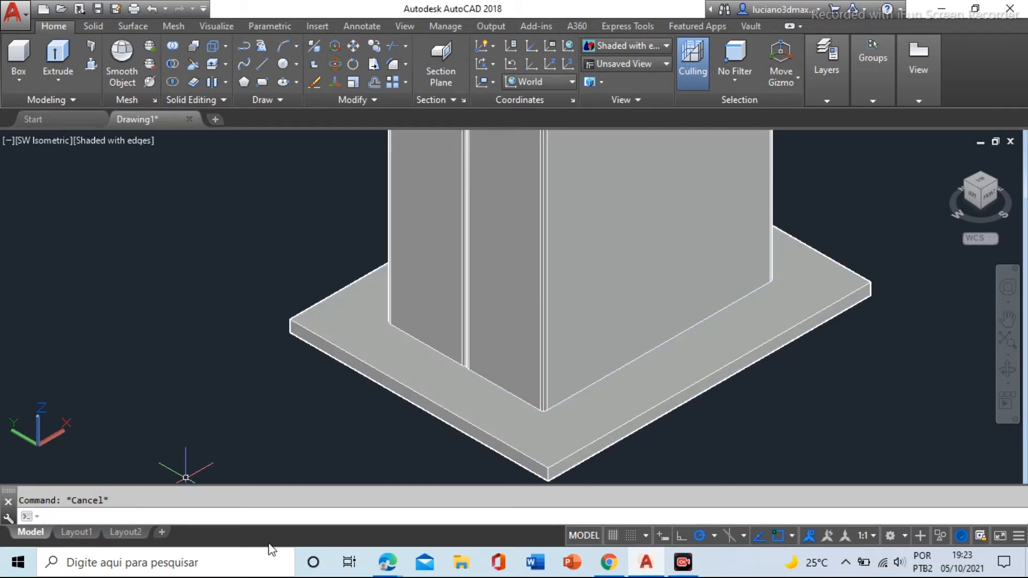
{"action": "type", "text": "ucs"}
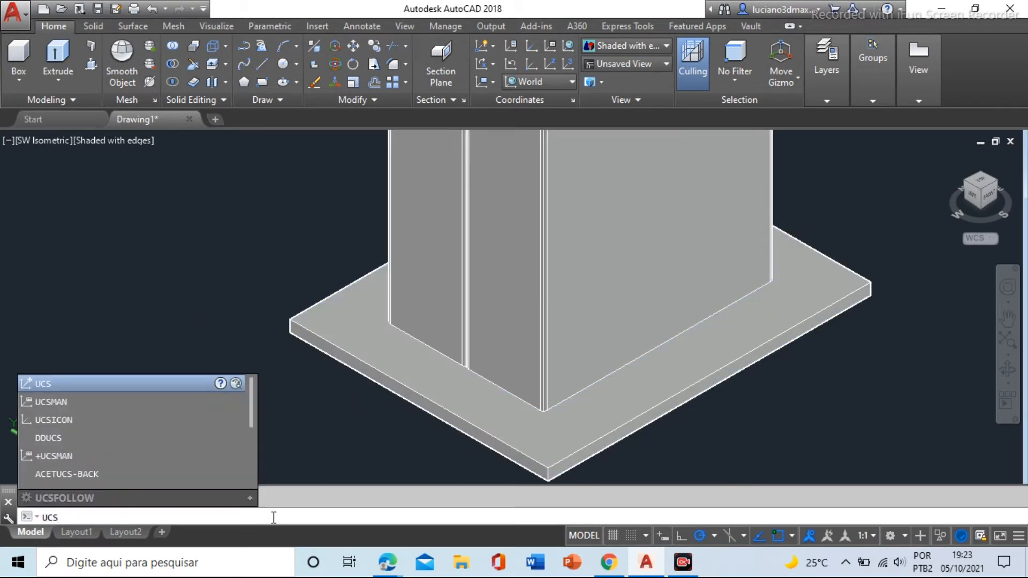
{"action": "key", "text": "Escape"}
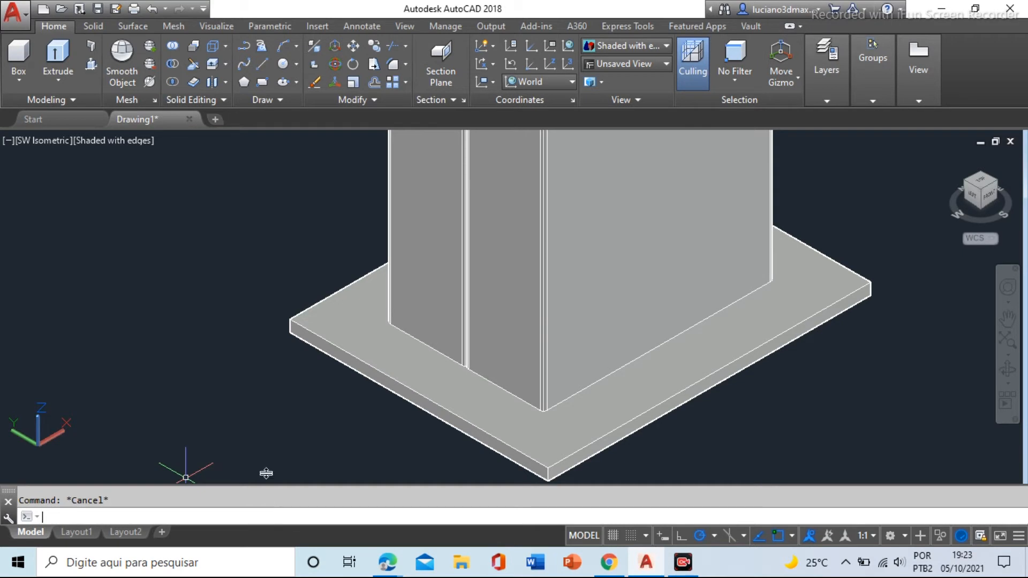
{"action": "left_click", "coordinate": [213, 28]}
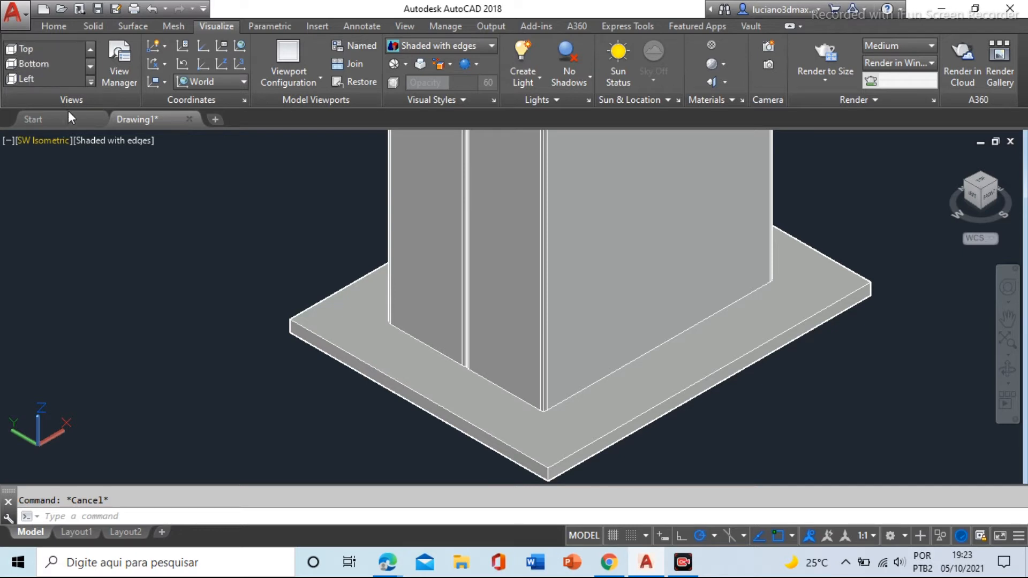
{"action": "left_click", "coordinate": [90, 81]}
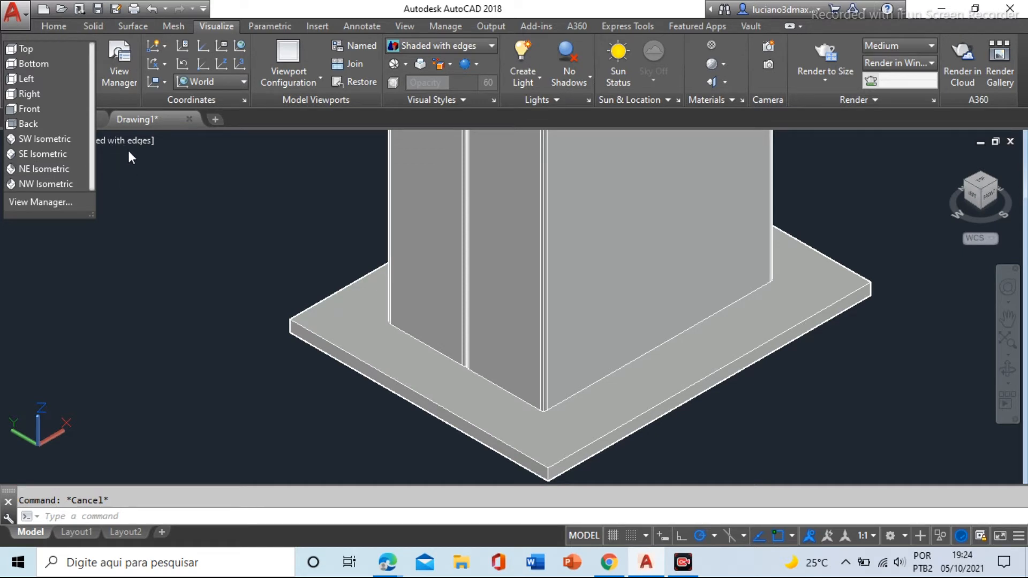
{"action": "left_click", "coordinate": [208, 161]}
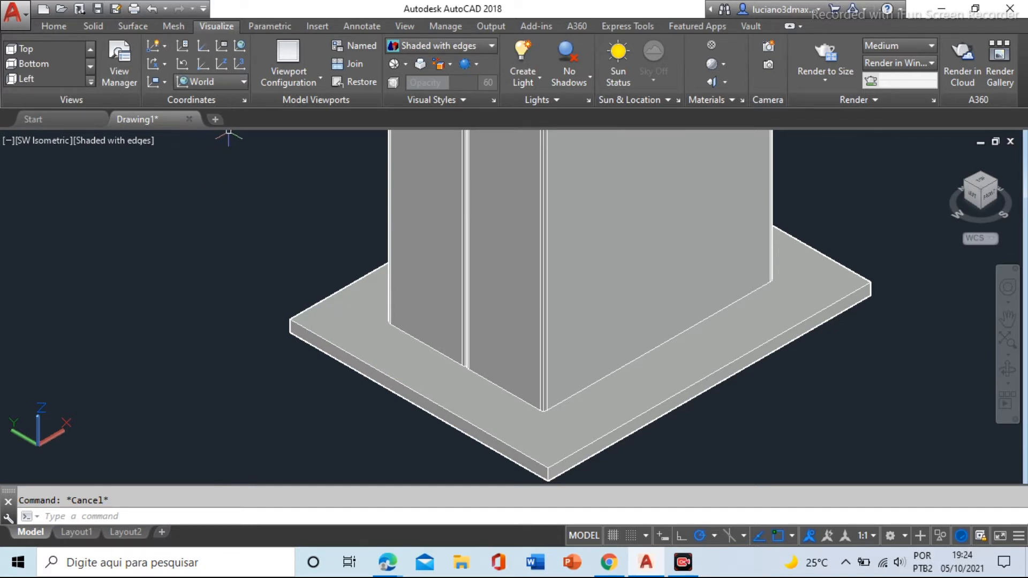
{"action": "left_click", "coordinate": [244, 100]}
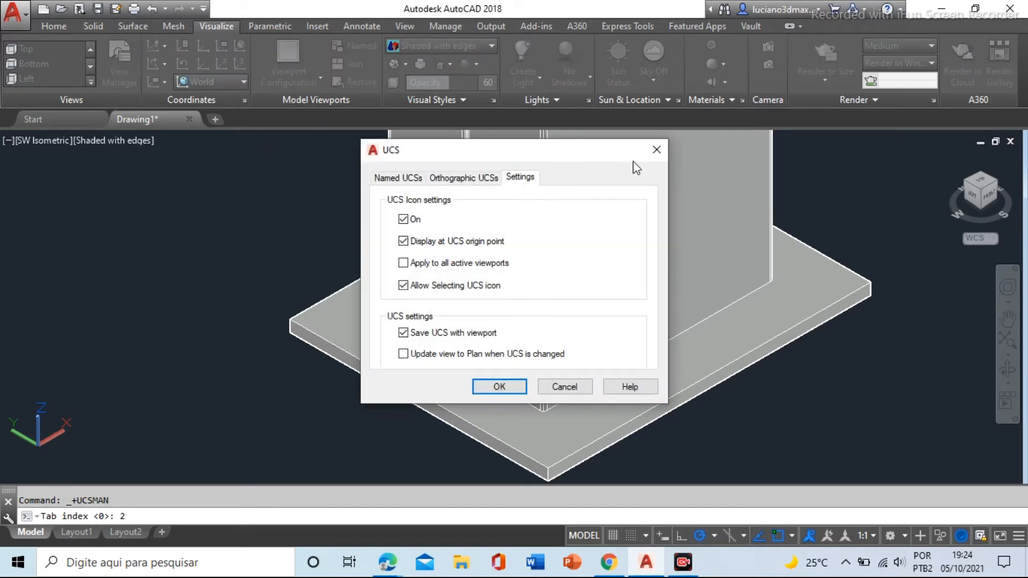
{"action": "left_click", "coordinate": [656, 150]}
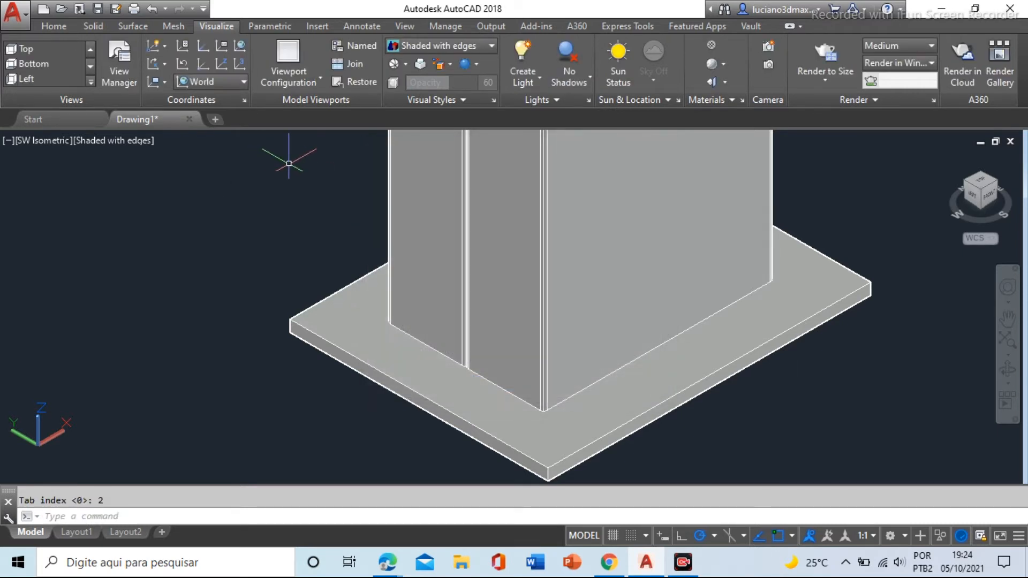
{"action": "left_click", "coordinate": [164, 47]}
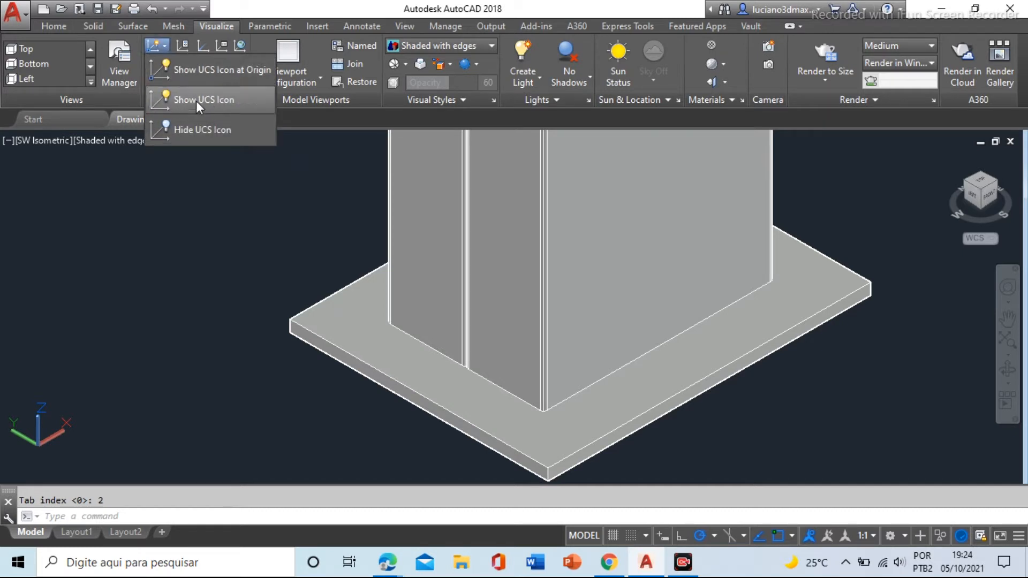
{"action": "left_click", "coordinate": [194, 177]}
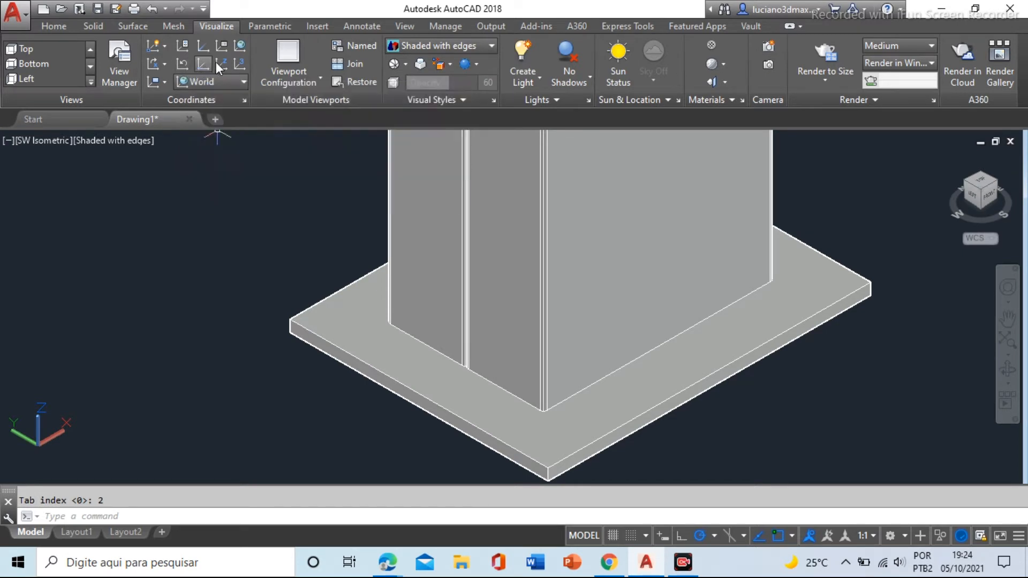
Align the UCS to the combined base plate and rear profile solid, picking the plate's top face beside the rear profile
{"action": "left_click", "coordinate": [164, 82]}
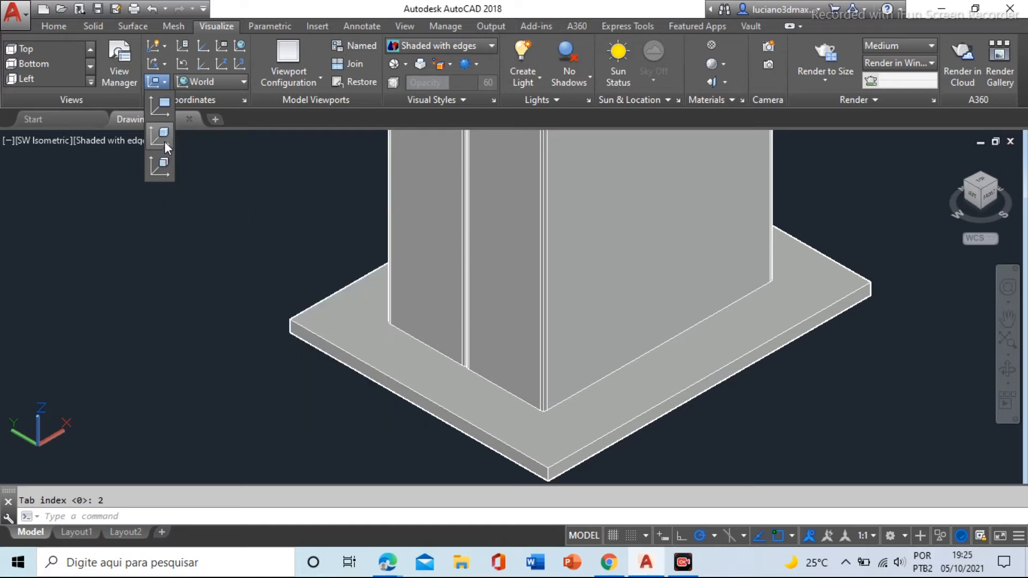
{"action": "left_click", "coordinate": [163, 137]}
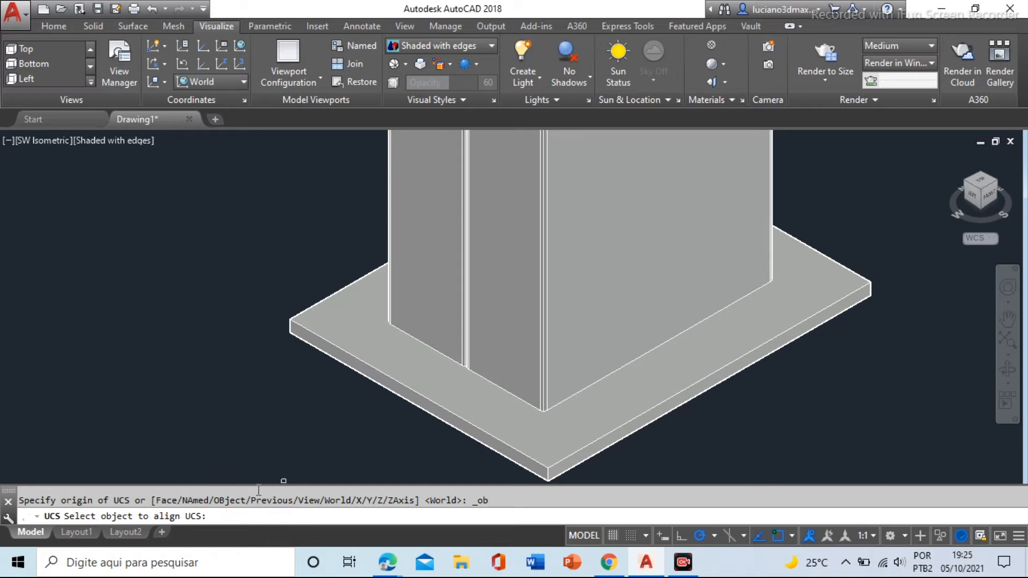
{"action": "left_click", "coordinate": [164, 81]}
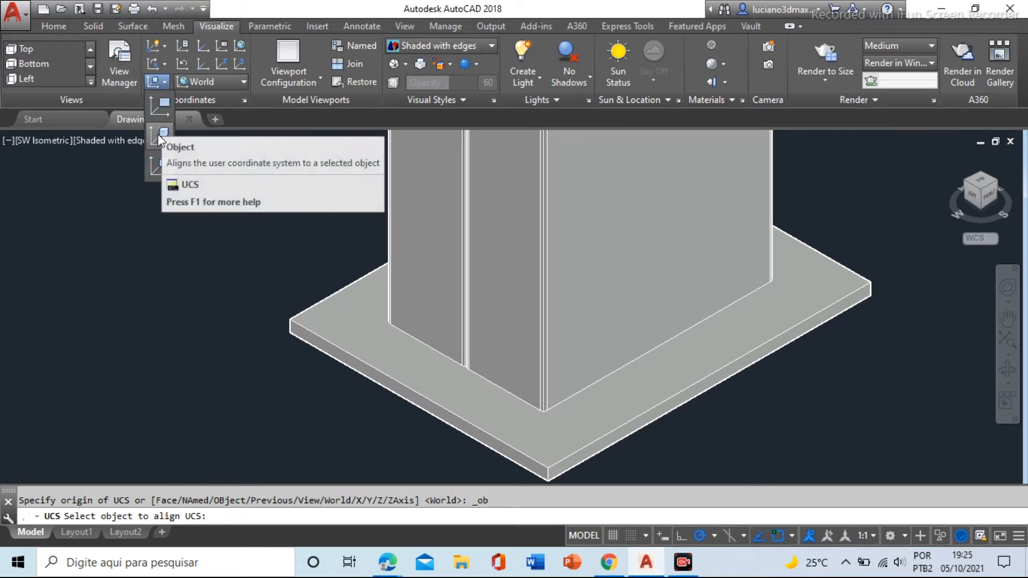
{"action": "left_click", "coordinate": [163, 131]}
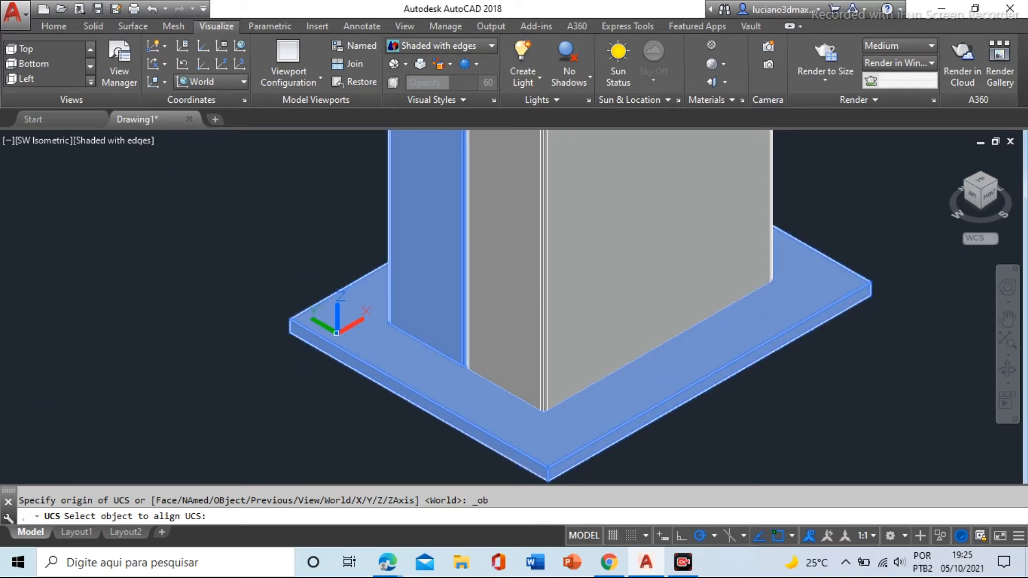
{"action": "left_click", "coordinate": [332, 330]}
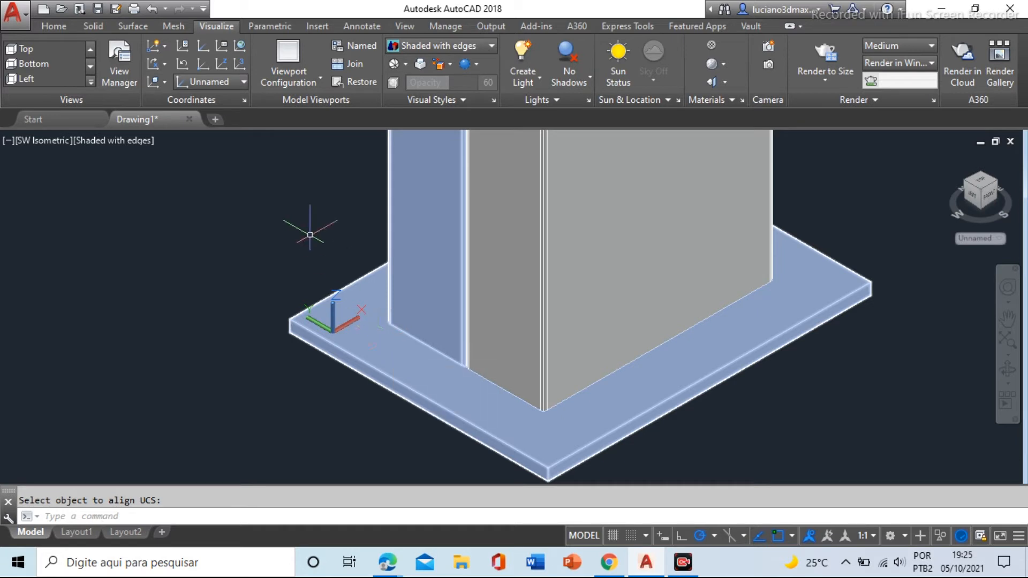
Rotate the UCS 90° about its Y axis with Ortho on, so the X axis points straight down
{"action": "left_click", "coordinate": [163, 64]}
{"action": "left_click", "coordinate": [163, 117]}
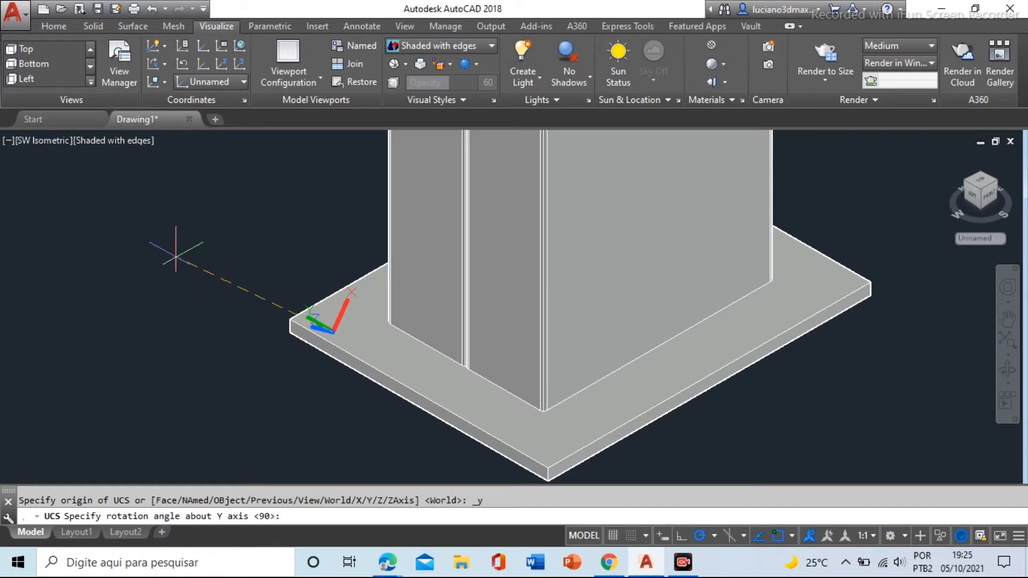
{"action": "left_click", "coordinate": [161, 64]}
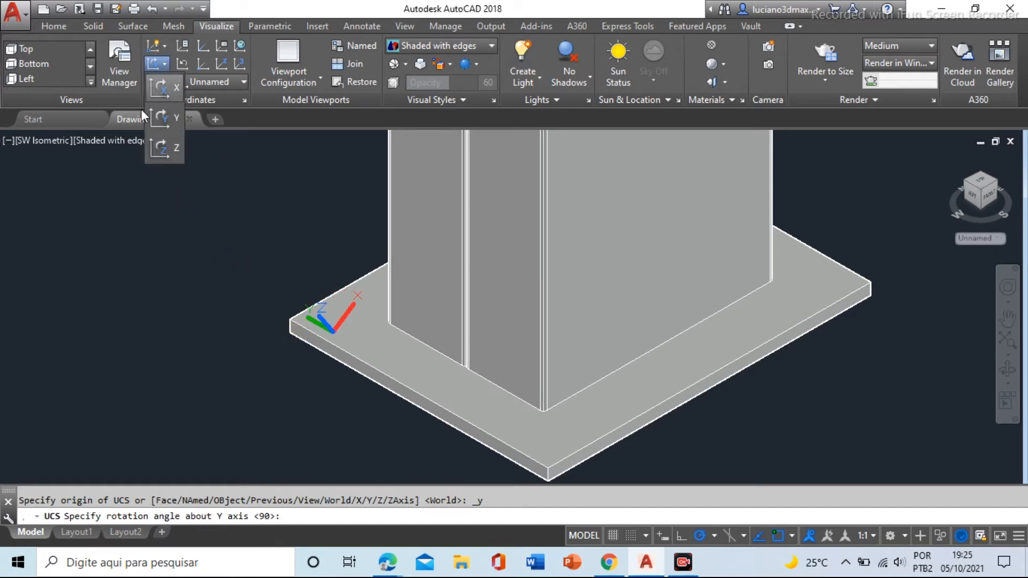
{"action": "left_click", "coordinate": [167, 124]}
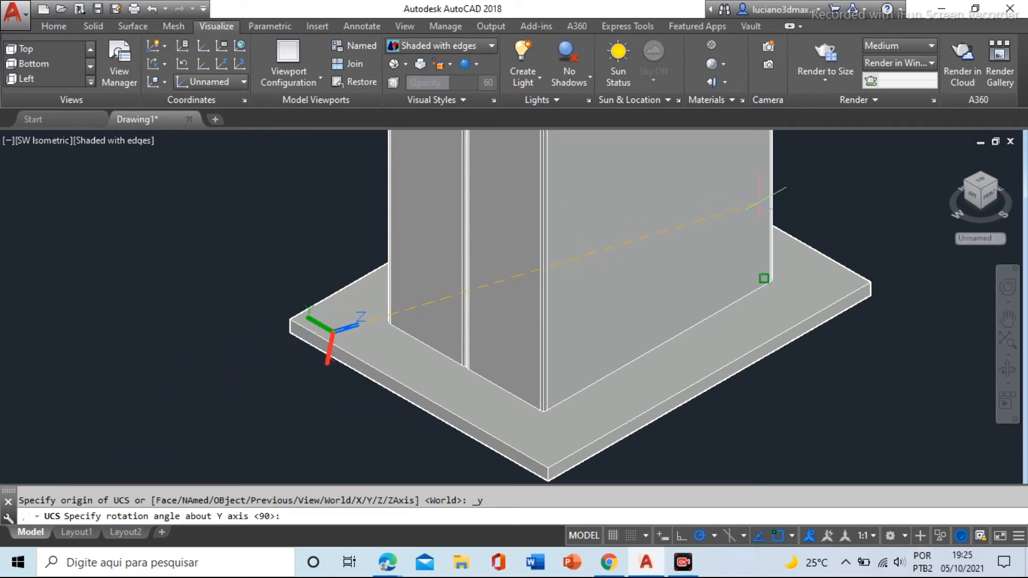
{"action": "middle_click_drag", "start_coordinate": [754, 382], "coordinate": [583, 398]}
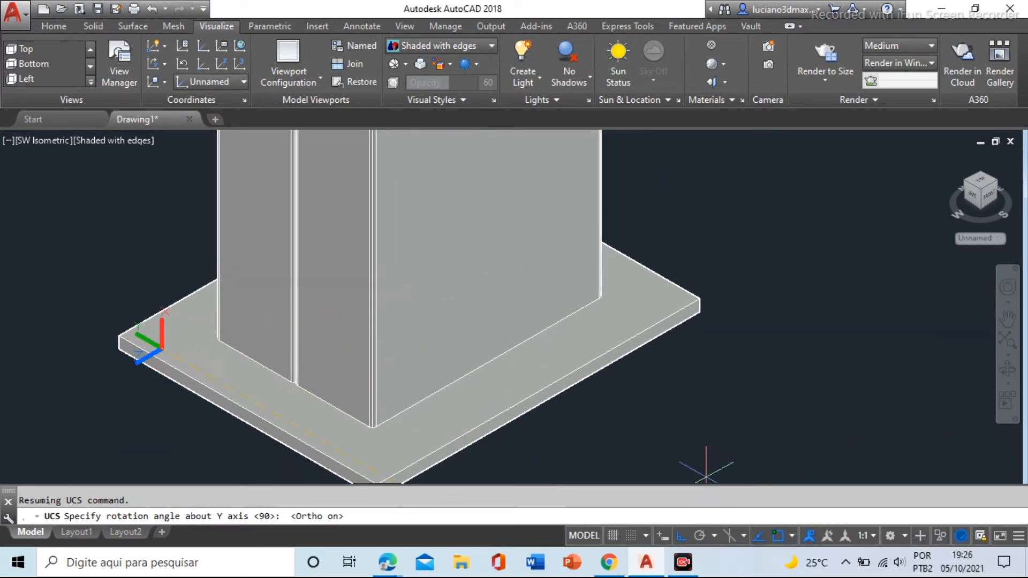
{"action": "left_click", "coordinate": [681, 537]}
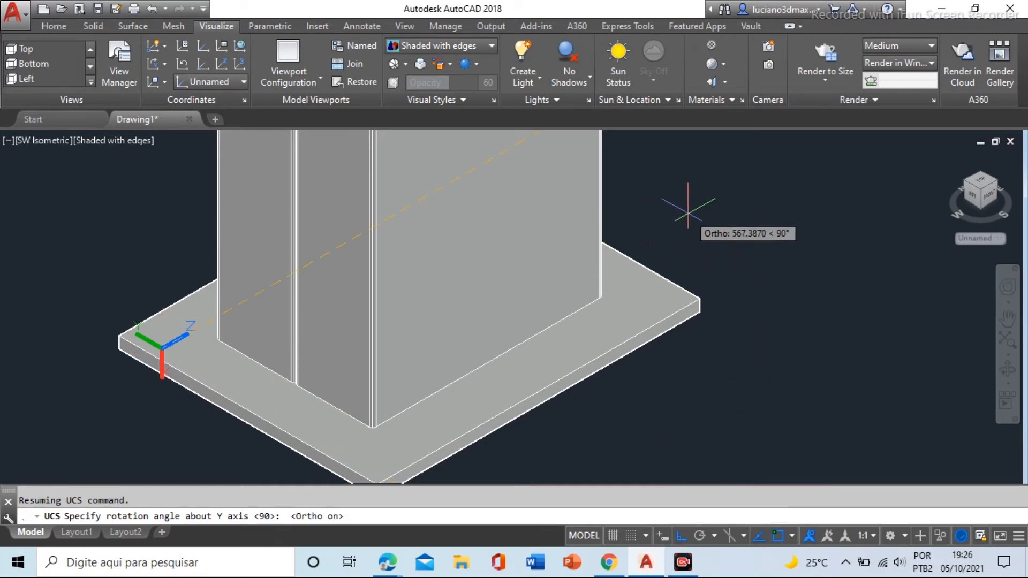
{"action": "left_click", "coordinate": [674, 225]}
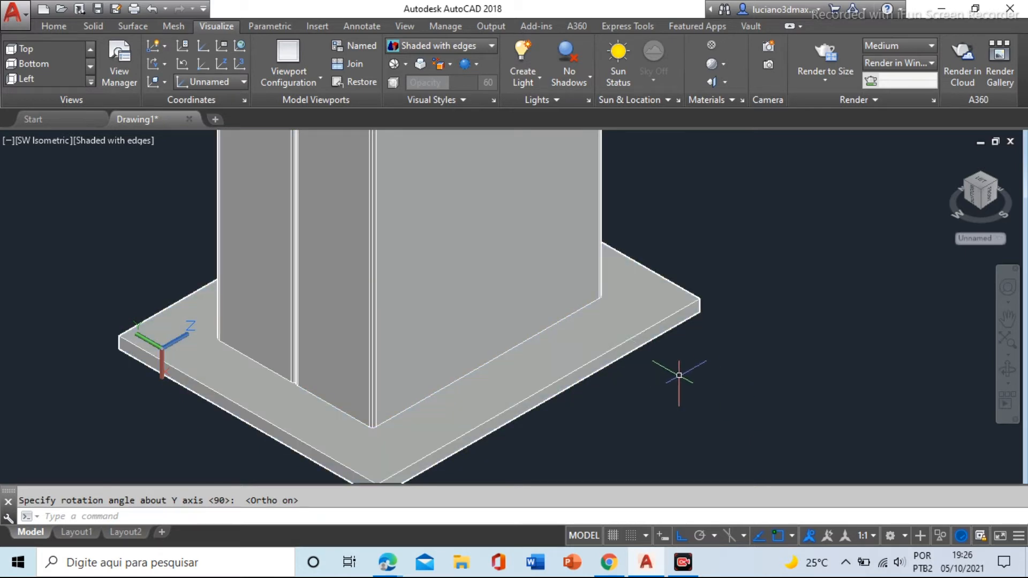
{"action": "right_click", "coordinate": [754, 245]}
{"action": "left_click", "coordinate": [747, 225]}
{"action": "key", "text": "Escape"}
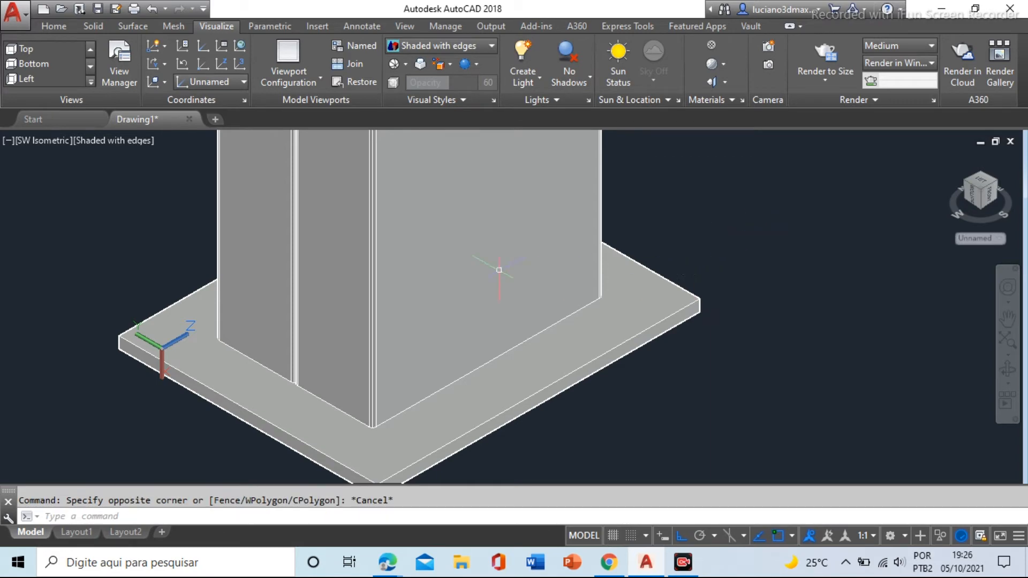
Slice the combined rear profile and base plate solid along the plate's top face from its corner, keeping both sides
{"action": "scroll", "coordinate": [155, 323], "scroll_direction": "down", "scroll_amount": 3}
{"action": "scroll", "coordinate": [164, 327], "scroll_direction": "up", "scroll_amount": 4}
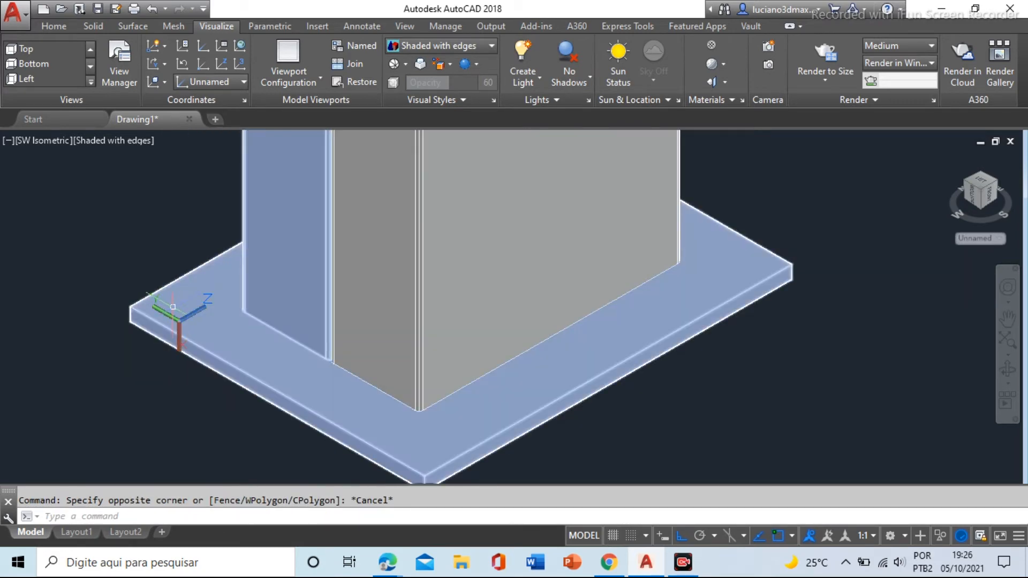
{"action": "middle_click_drag", "start_coordinate": [334, 303], "coordinate": [427, 264]}
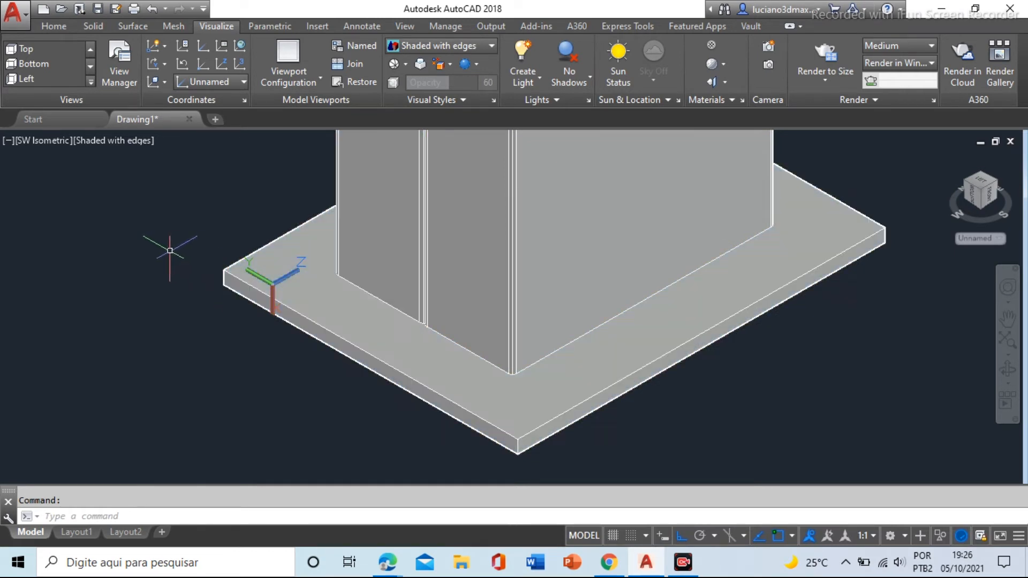
{"action": "left_click", "coordinate": [53, 28]}
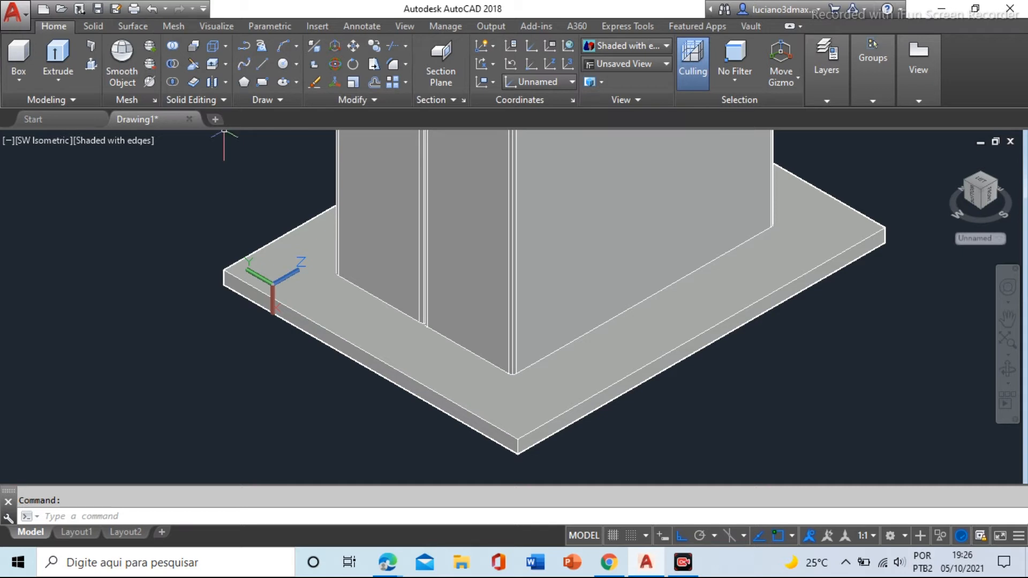
{"action": "left_click", "coordinate": [194, 63]}
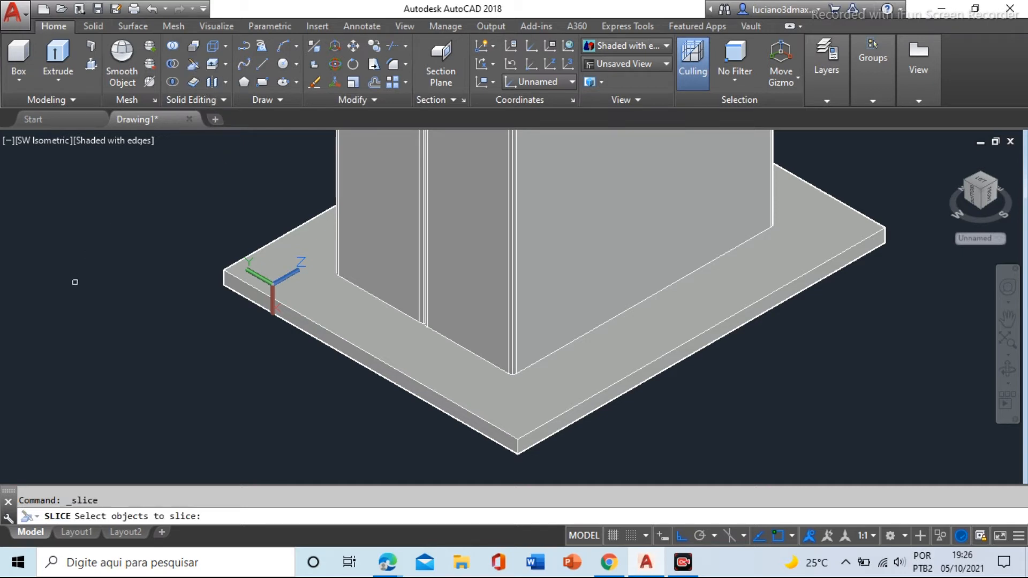
{"action": "left_click", "coordinate": [361, 243]}
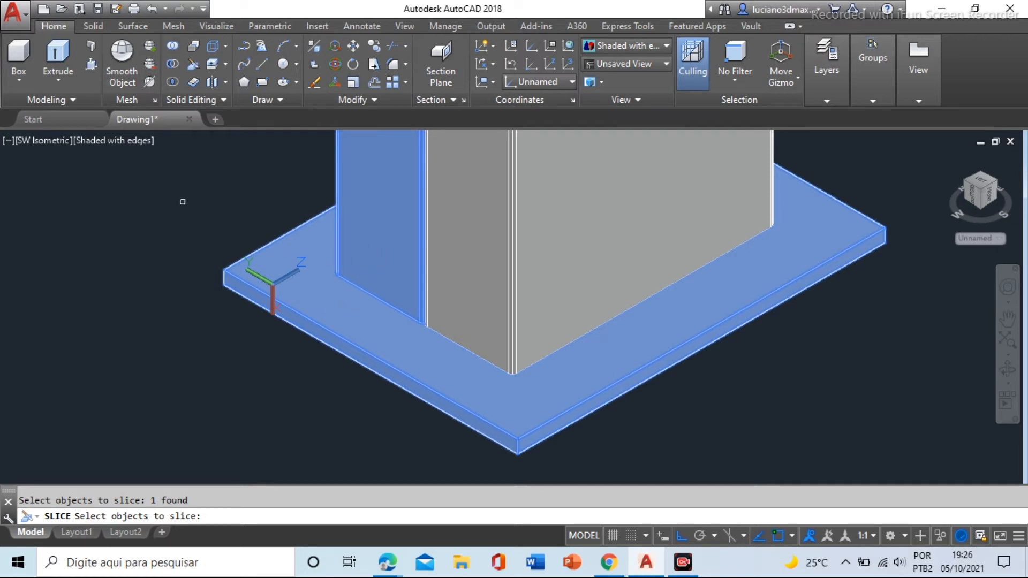
{"action": "key", "text": "Return"}
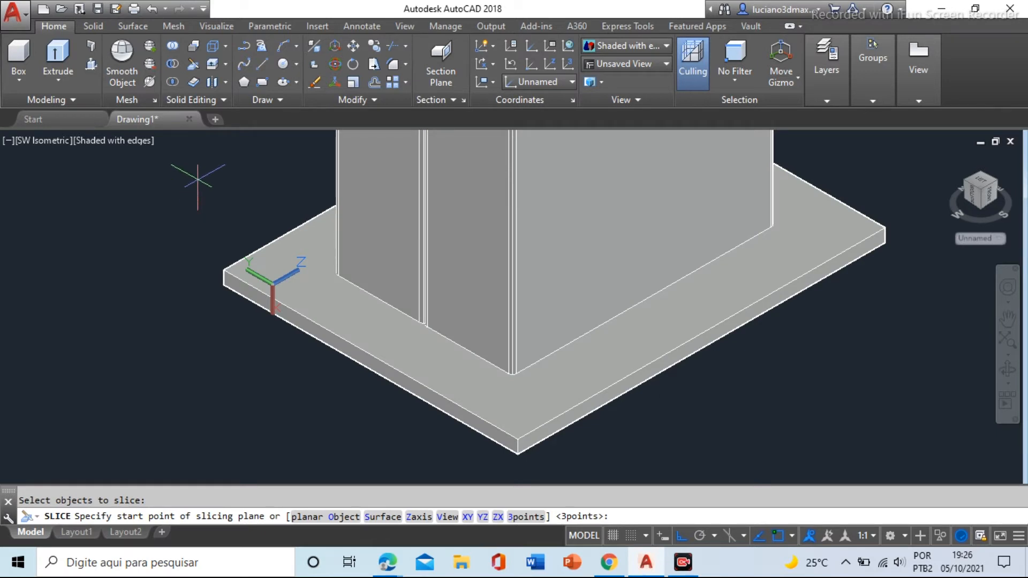
{"action": "left_click", "coordinate": [223, 270]}
{"action": "scroll", "coordinate": [185, 284], "scroll_direction": "down", "scroll_amount": 2}
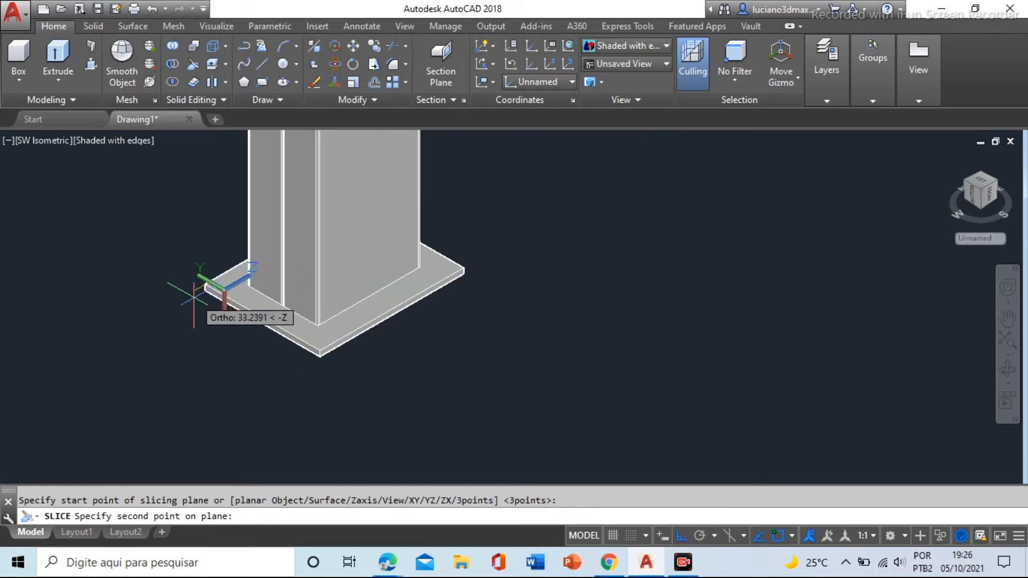
{"action": "left_click", "coordinate": [476, 175]}
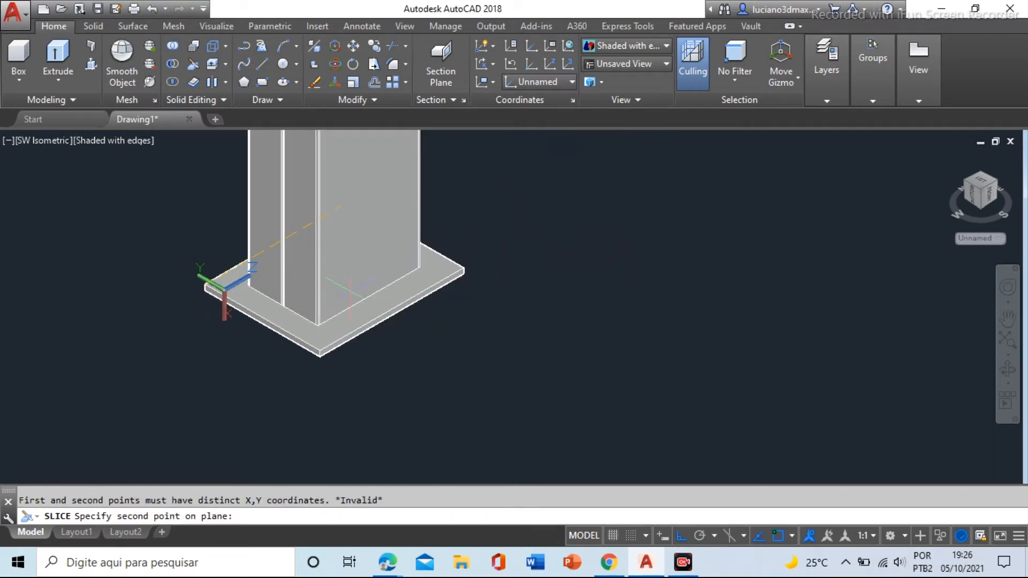
{"action": "left_click", "coordinate": [412, 409]}
{"action": "right_click", "coordinate": [544, 288]}
{"action": "left_click", "coordinate": [575, 298]}
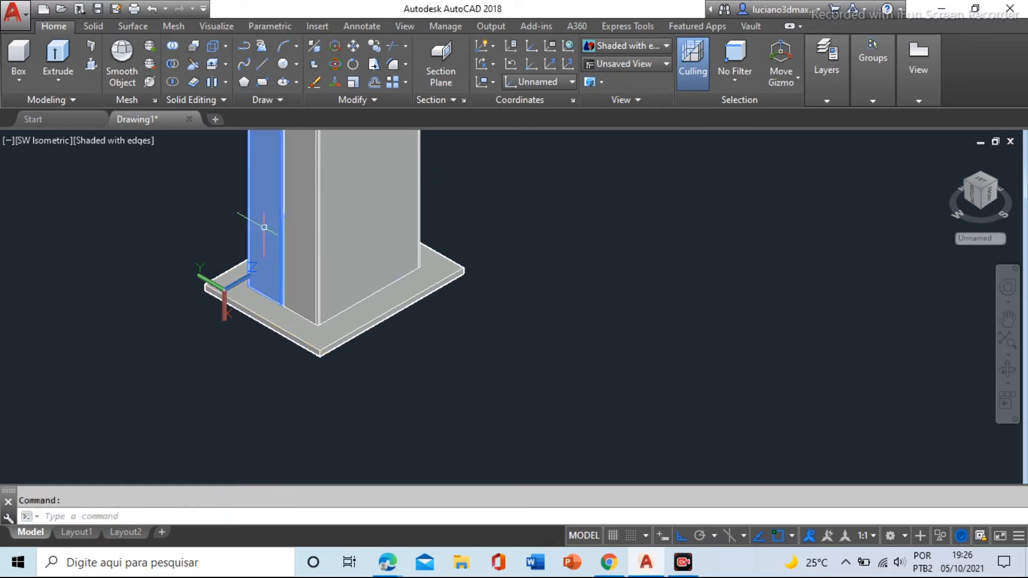
Examine the rear profile and the base plate as separate solids, from the base up to the column's top end
{"action": "scroll", "coordinate": [263, 296], "scroll_direction": "up", "scroll_amount": 6}
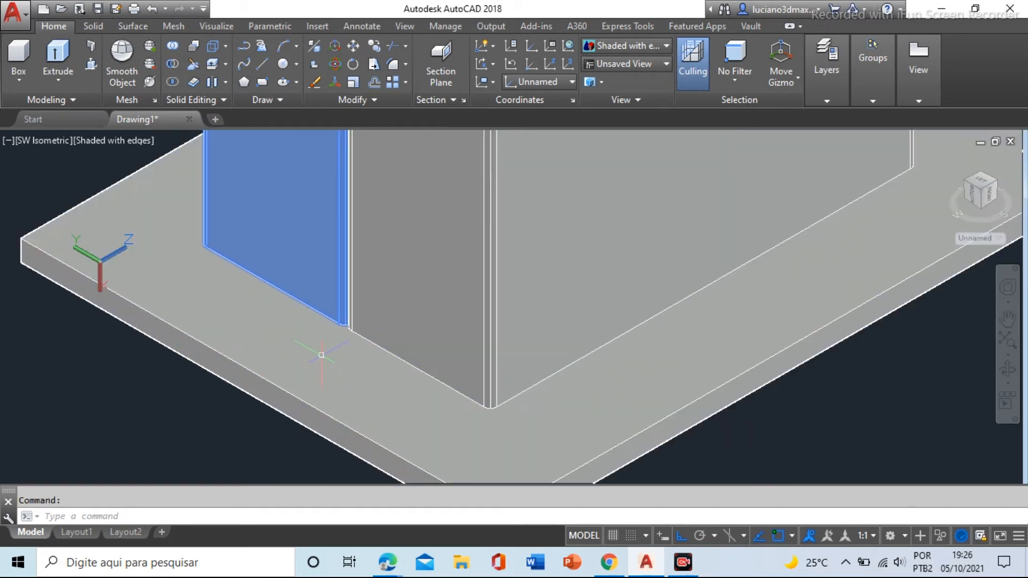
{"action": "scroll", "coordinate": [322, 355], "scroll_direction": "down", "scroll_amount": 5}
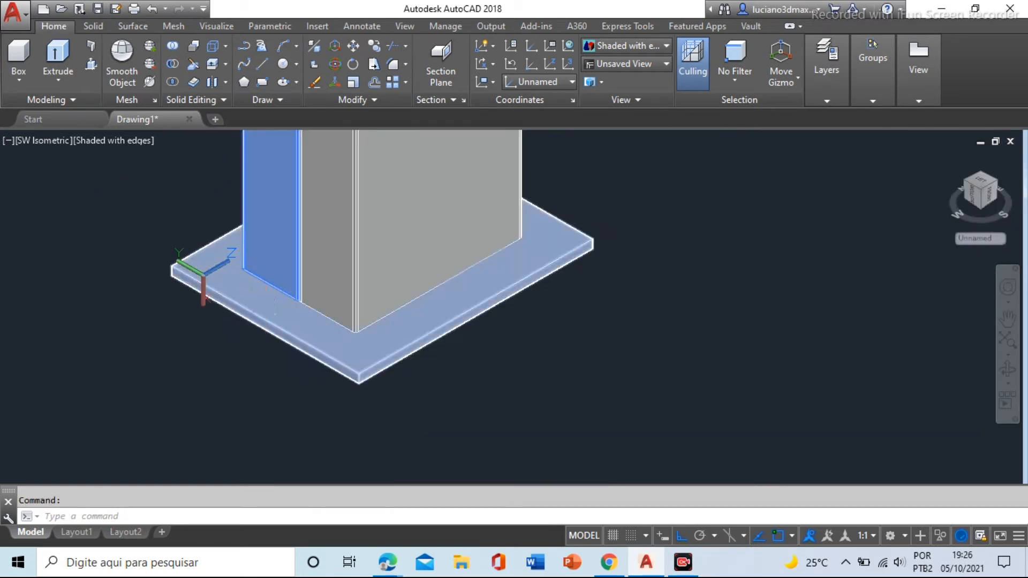
{"action": "key", "text": "Escape"}
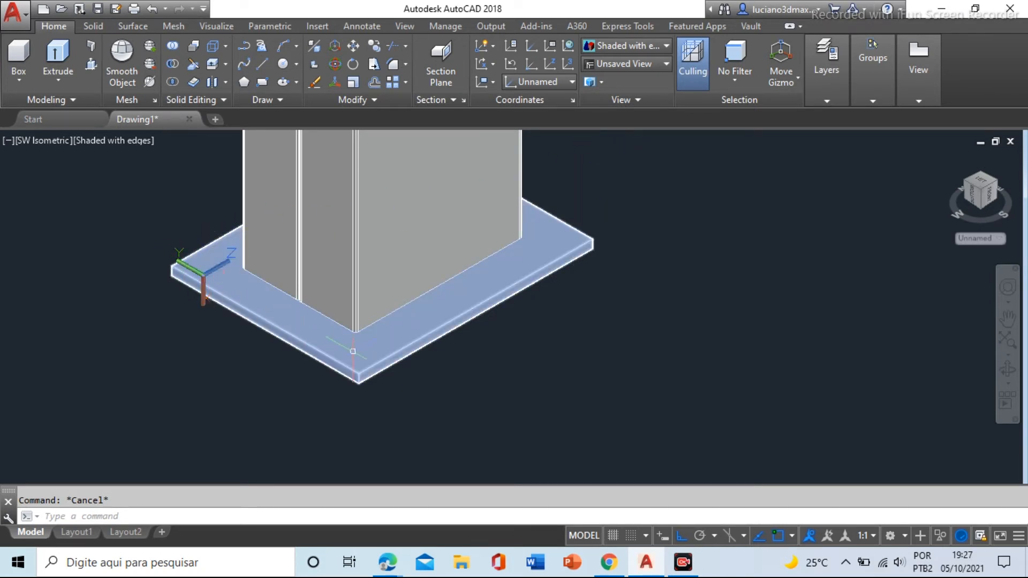
{"action": "scroll", "coordinate": [287, 384], "scroll_direction": "down", "scroll_amount": 4}
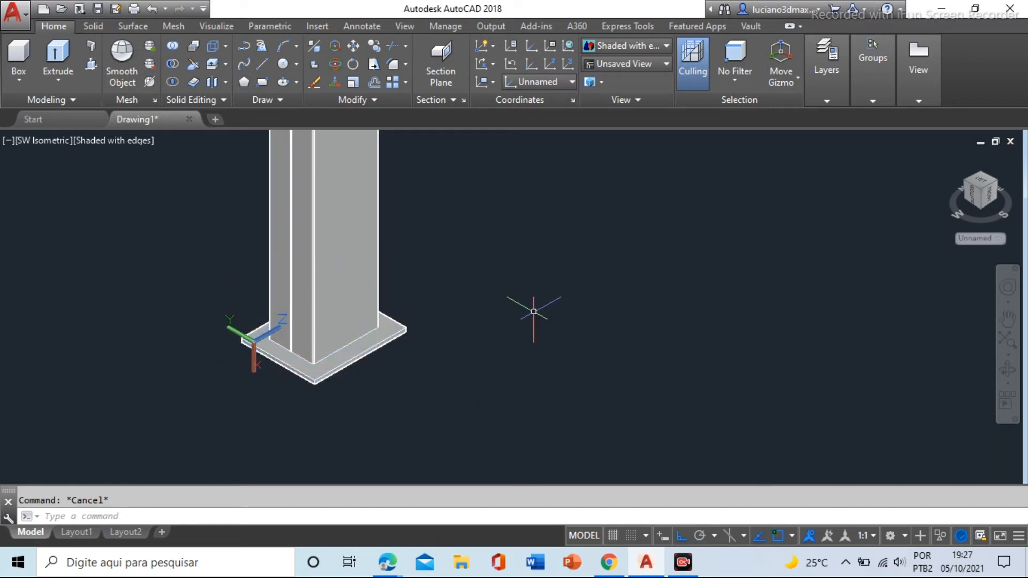
{"action": "scroll", "coordinate": [423, 297], "scroll_direction": "down", "scroll_amount": 5}
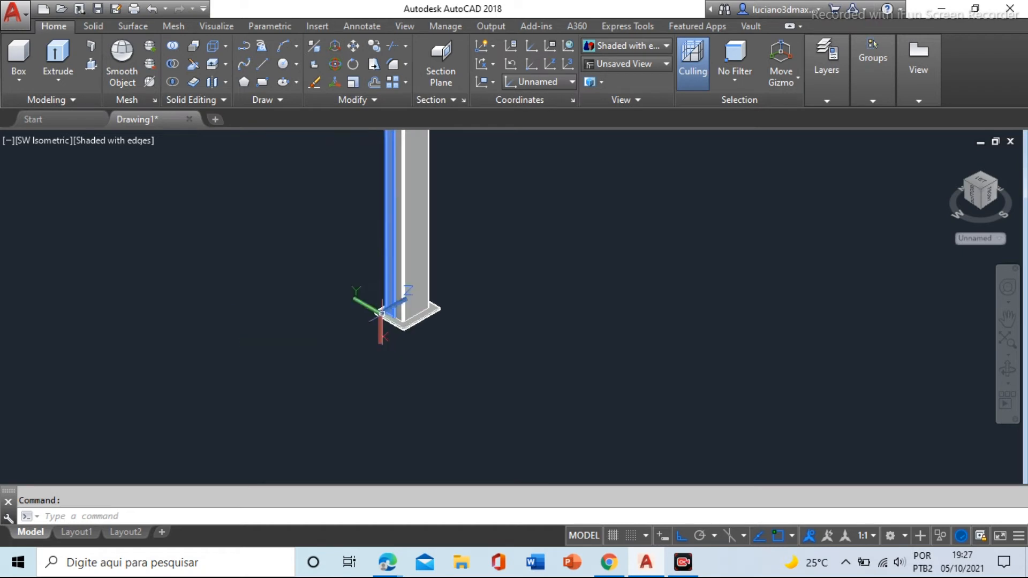
{"action": "scroll", "coordinate": [420, 187], "scroll_direction": "down", "scroll_amount": 1}
{"action": "middle_click_drag", "start_coordinate": [420, 188], "coordinate": [343, 386]}
{"action": "scroll", "coordinate": [326, 244], "scroll_direction": "up", "scroll_amount": 8}
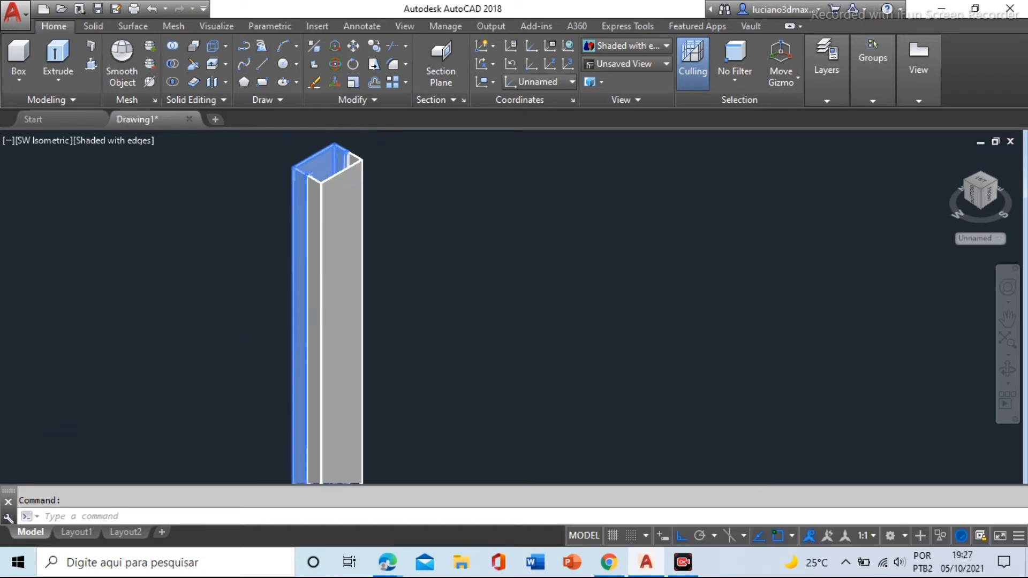
{"action": "scroll", "coordinate": [295, 181], "scroll_direction": "up", "scroll_amount": 3}
{"action": "key", "text": "Escape"}
{"action": "scroll", "coordinate": [234, 212], "scroll_direction": "down", "scroll_amount": 6}
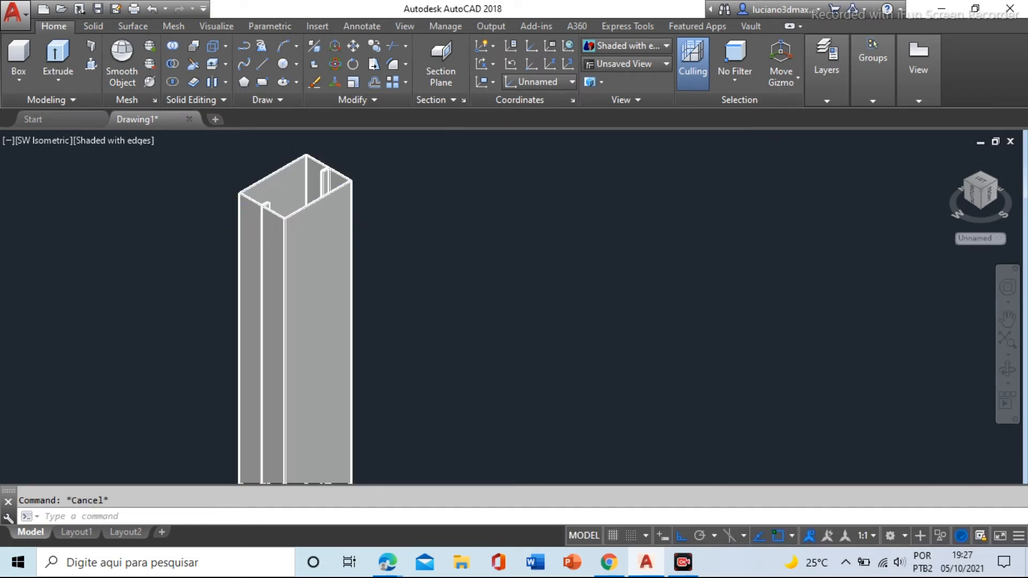
{"action": "middle_click_drag", "start_coordinate": [246, 384], "coordinate": [291, 277]}
{"action": "scroll", "coordinate": [297, 302], "scroll_direction": "up", "scroll_amount": 1}
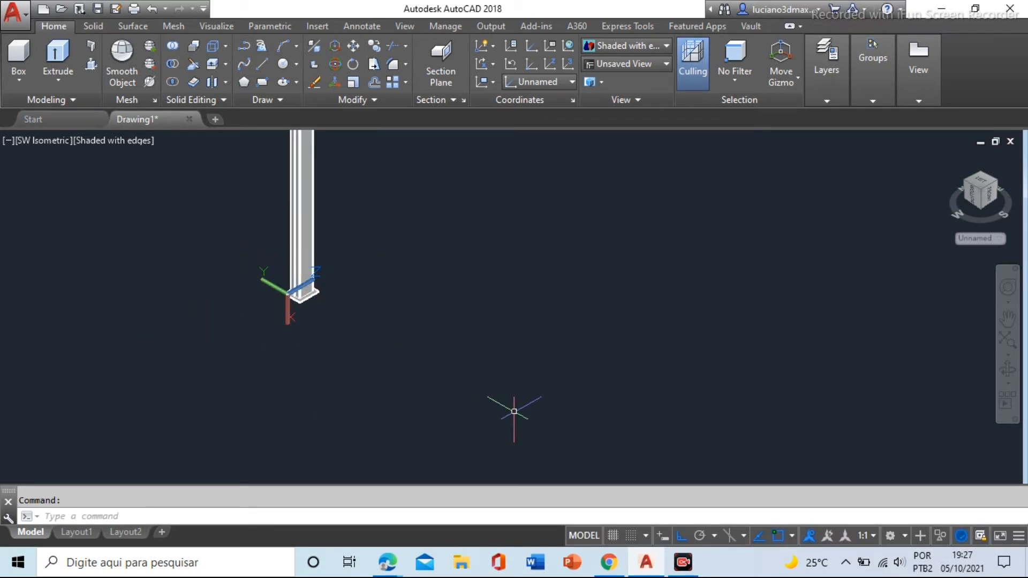
Reset the UCS to World
{"action": "type", "text": "ucs"}
{"action": "key", "text": "Return"}
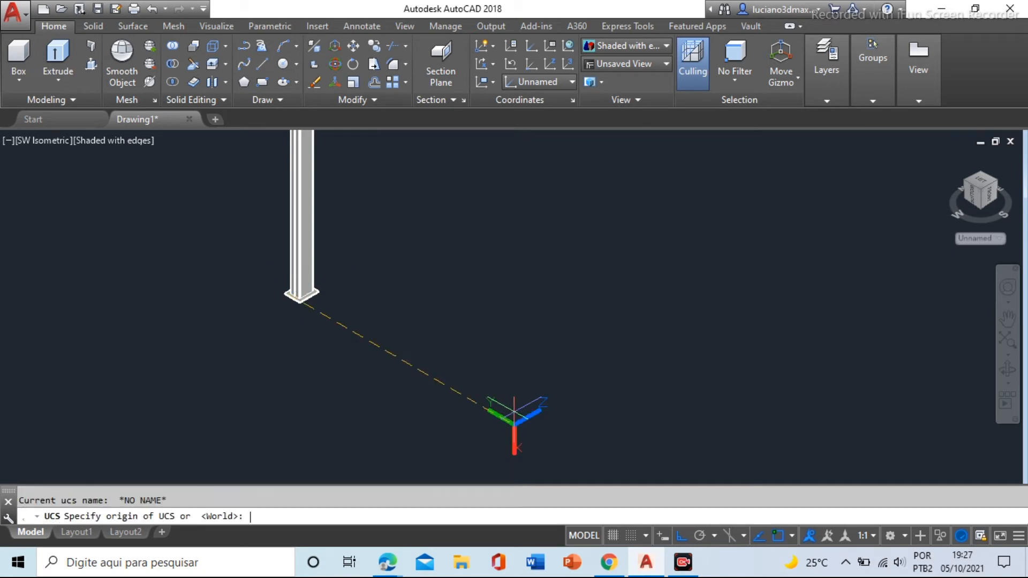
{"action": "type", "text": "w"}
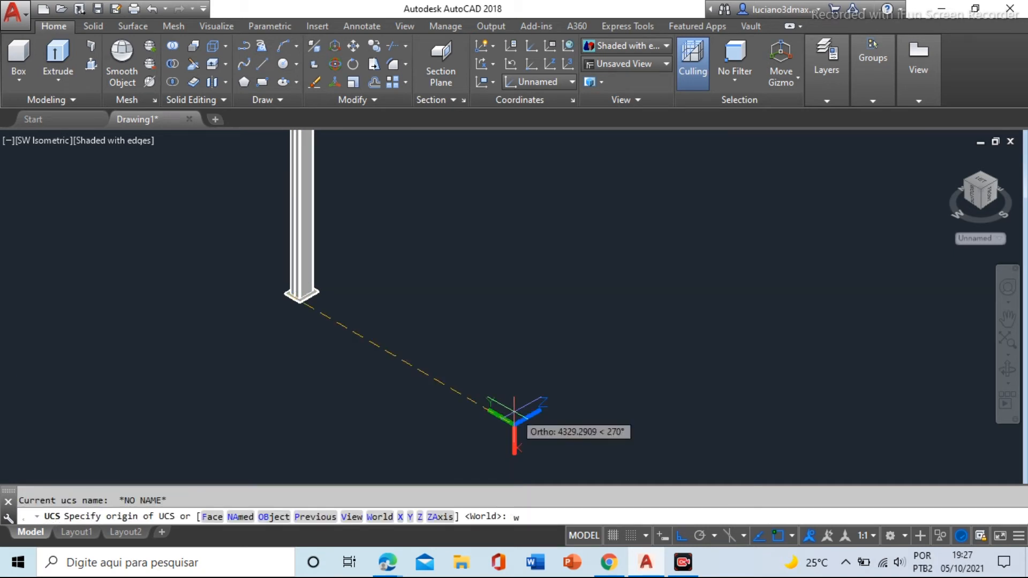
{"action": "key", "text": "Return"}
Inspect the finished column, checking the selection of the front C-profile and the joint with the base plate
{"action": "scroll", "coordinate": [267, 352], "scroll_direction": "up", "scroll_amount": 4}
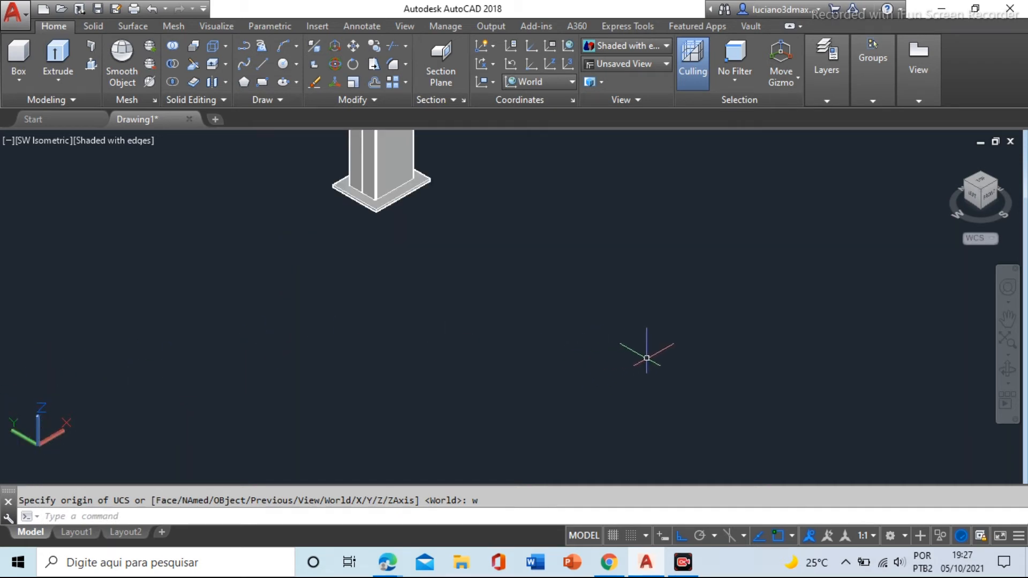
{"action": "scroll", "coordinate": [345, 304], "scroll_direction": "down", "scroll_amount": 2}
{"action": "middle_click_drag", "start_coordinate": [416, 257], "coordinate": [367, 398]}
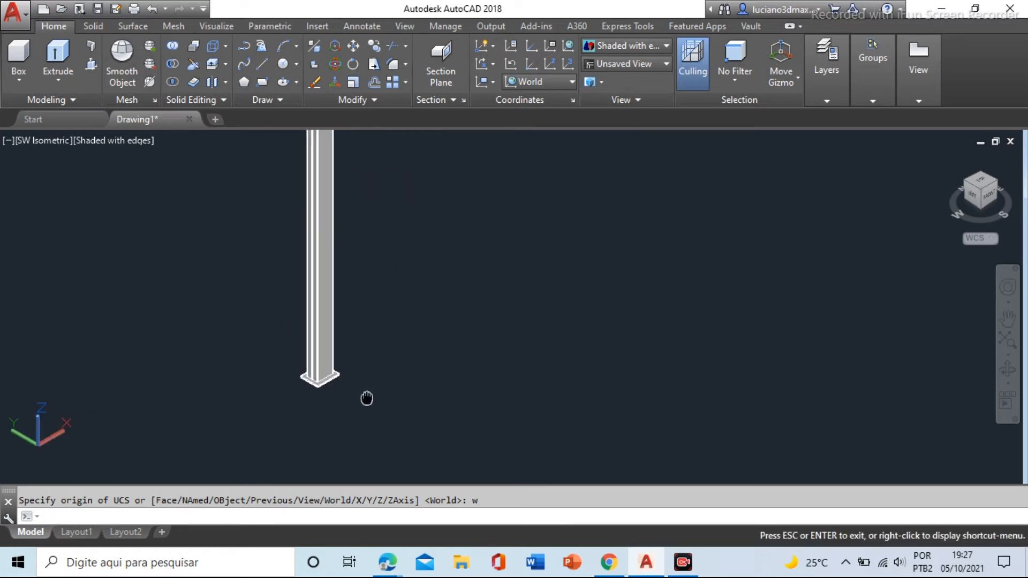
{"action": "scroll", "coordinate": [347, 239], "scroll_direction": "up", "scroll_amount": 1}
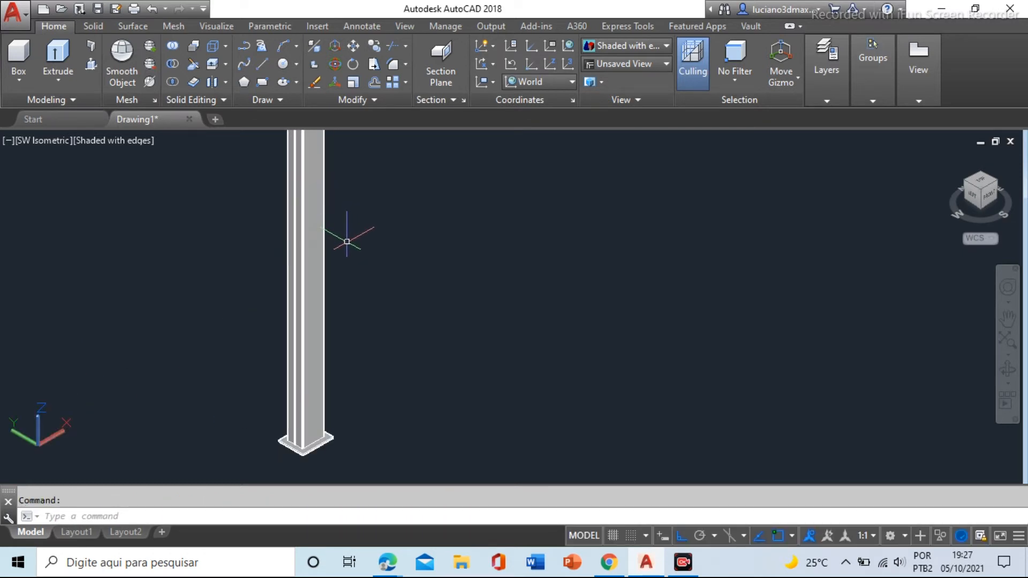
{"action": "left_click", "coordinate": [295, 188]}
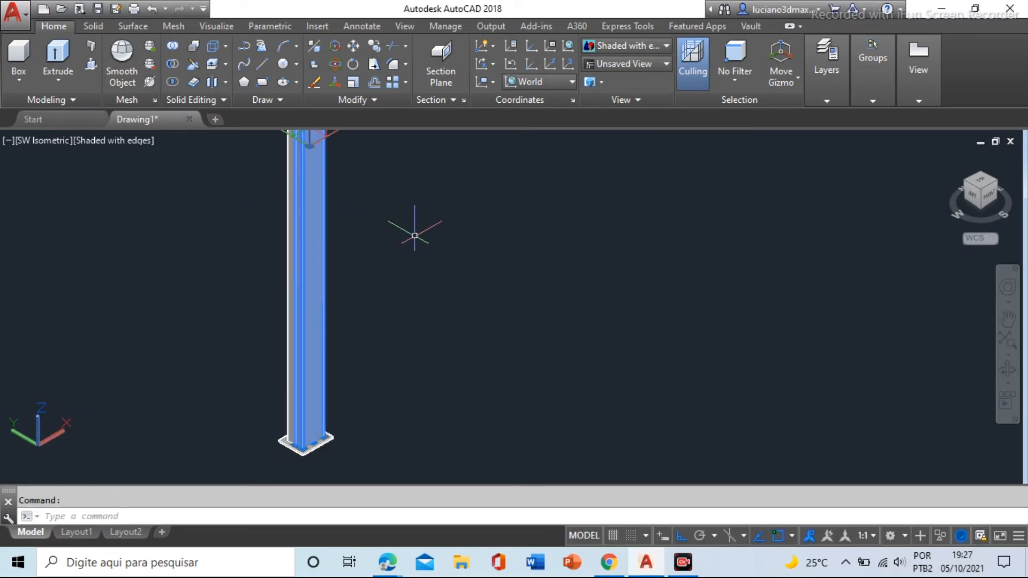
{"action": "key", "text": "Escape"}
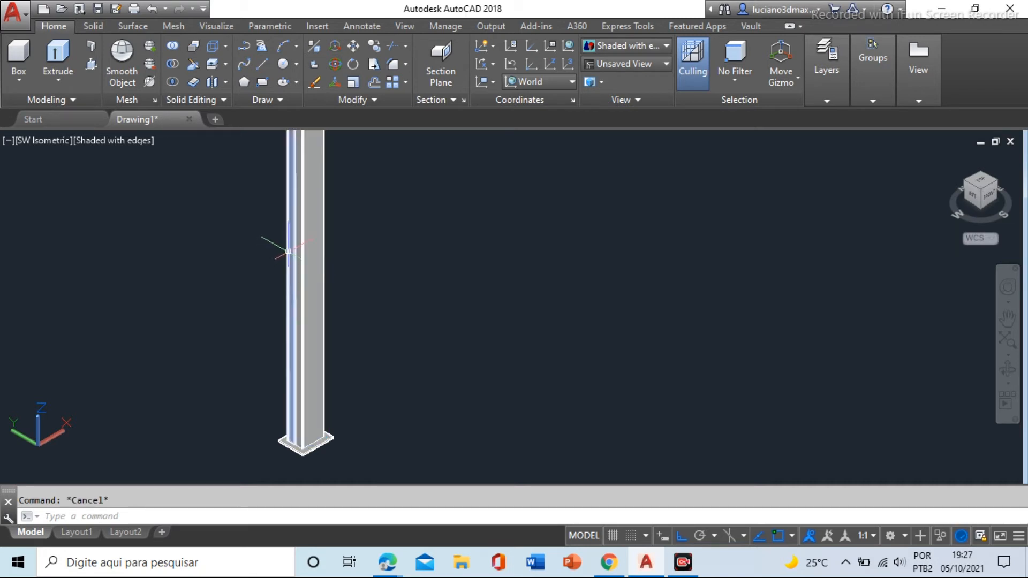
{"action": "scroll", "coordinate": [289, 444], "scroll_direction": "up", "scroll_amount": 5}
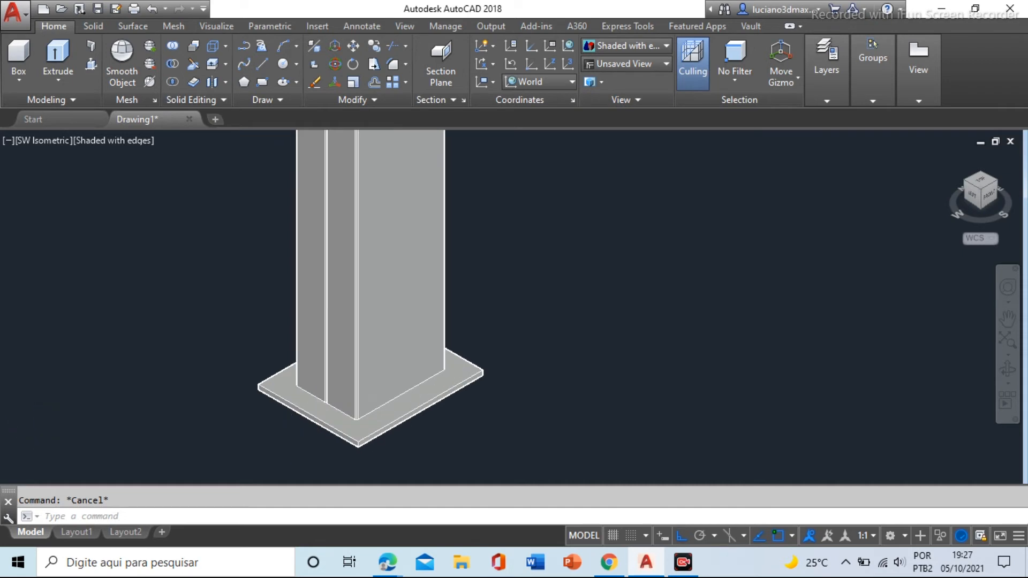
{"action": "scroll", "coordinate": [290, 442], "scroll_direction": "up", "scroll_amount": 3}
{"action": "scroll", "coordinate": [168, 356], "scroll_direction": "down", "scroll_amount": 2}
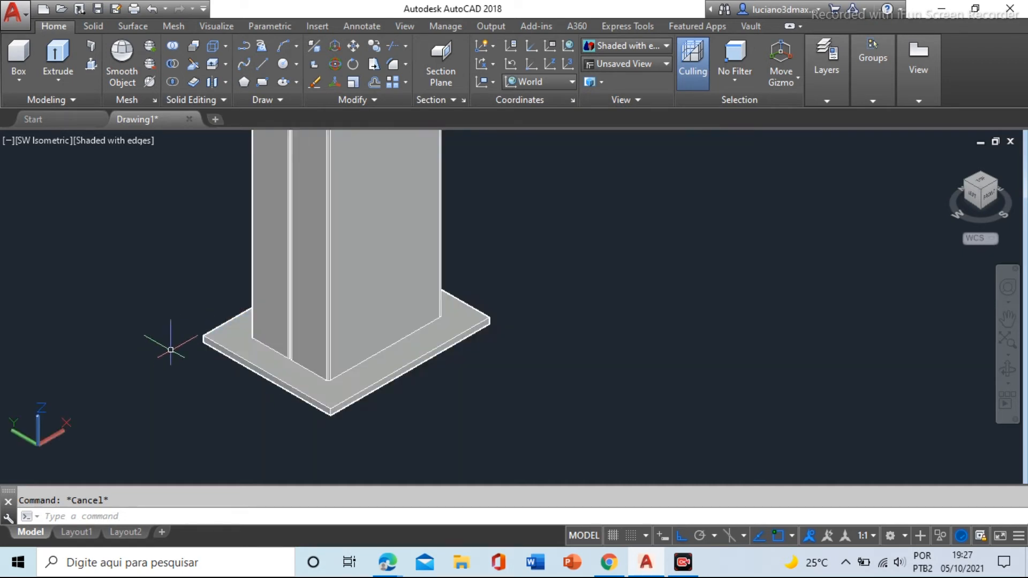
Draw a freehand rectangle by two opposite corners on the ground plane in the empty area beside the column
{"action": "scroll", "coordinate": [168, 356], "scroll_direction": "down", "scroll_amount": 4}
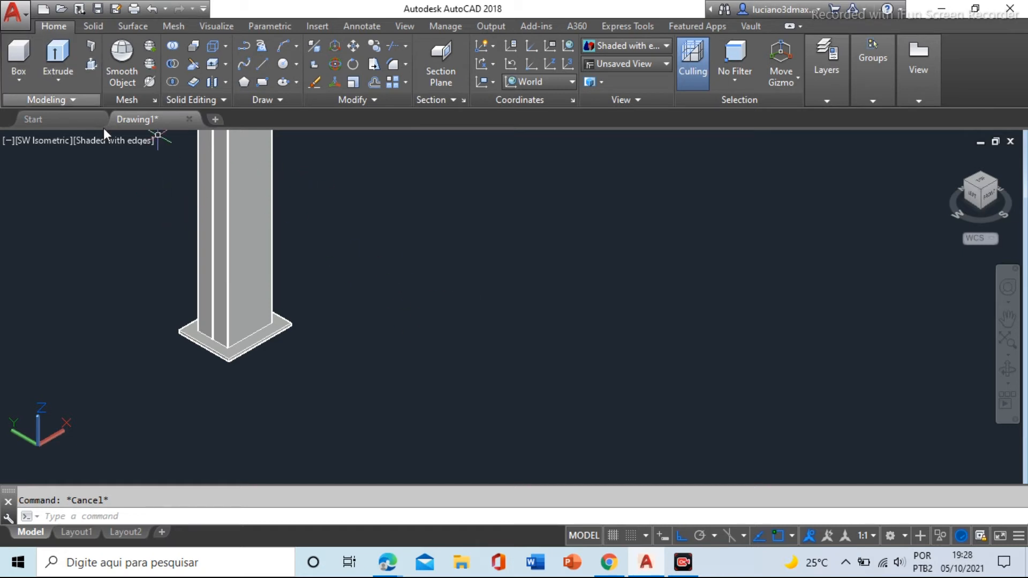
{"action": "type", "text": "rec"}
{"action": "key", "text": "Return"}
{"action": "left_click", "coordinate": [500, 314]}
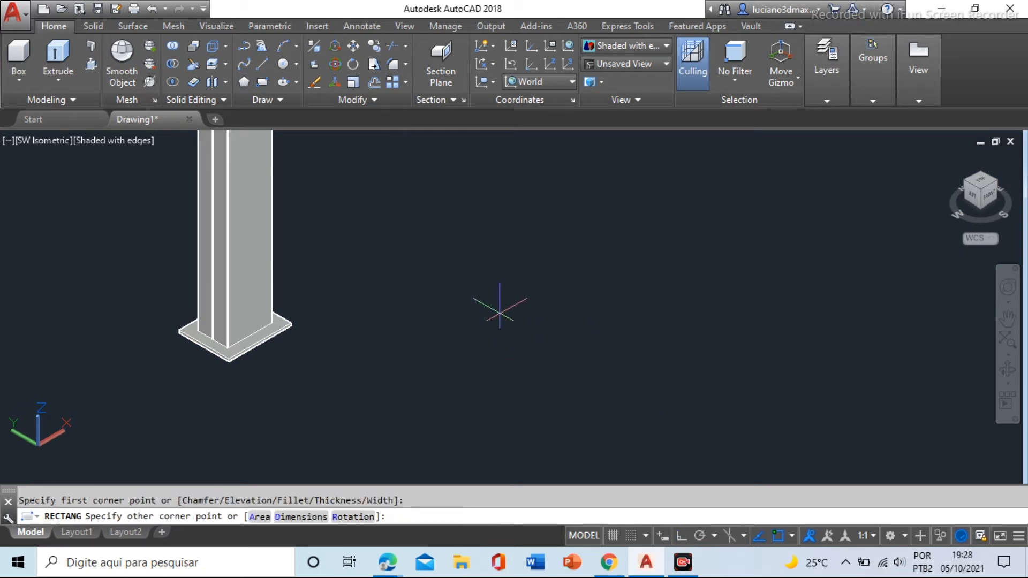
{"action": "left_click", "coordinate": [507, 364]}
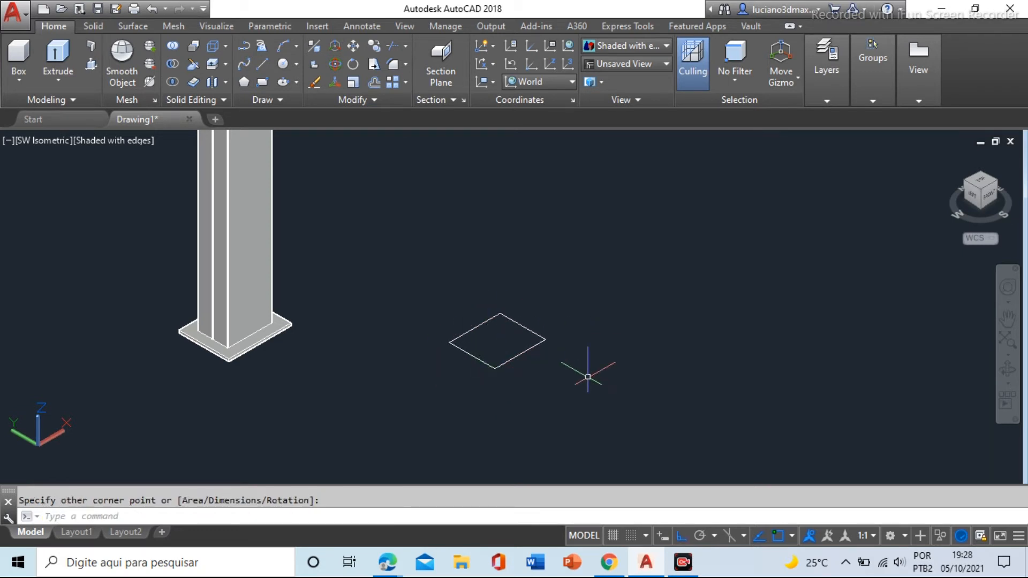
Extrude the rectangle beside the column upward into a solid block, picking the height freehand
{"action": "scroll", "coordinate": [238, 373], "scroll_direction": "down", "scroll_amount": 4}
{"action": "scroll", "coordinate": [268, 378], "scroll_direction": "up", "scroll_amount": 5}
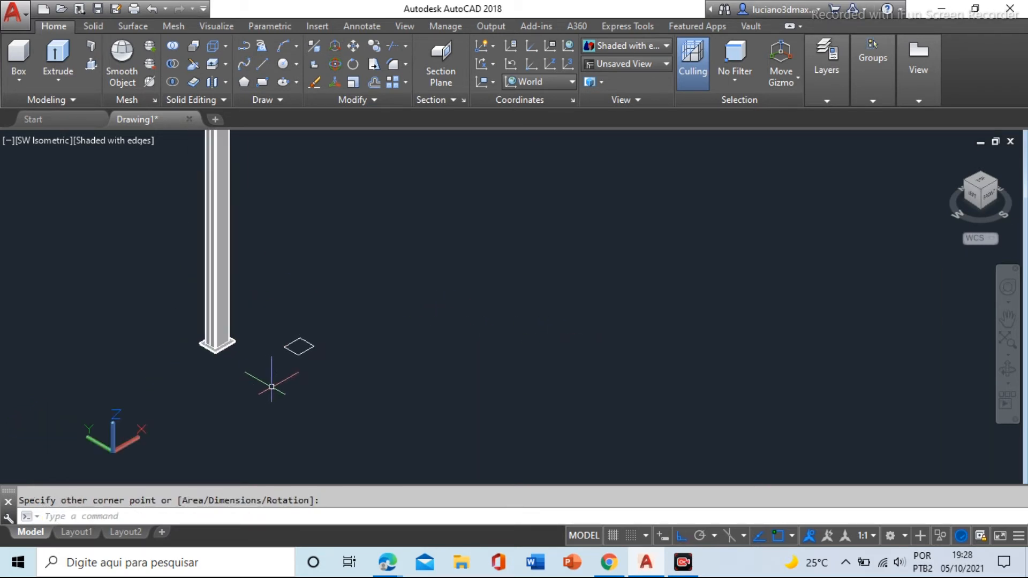
{"action": "scroll", "coordinate": [309, 336], "scroll_direction": "up", "scroll_amount": 2}
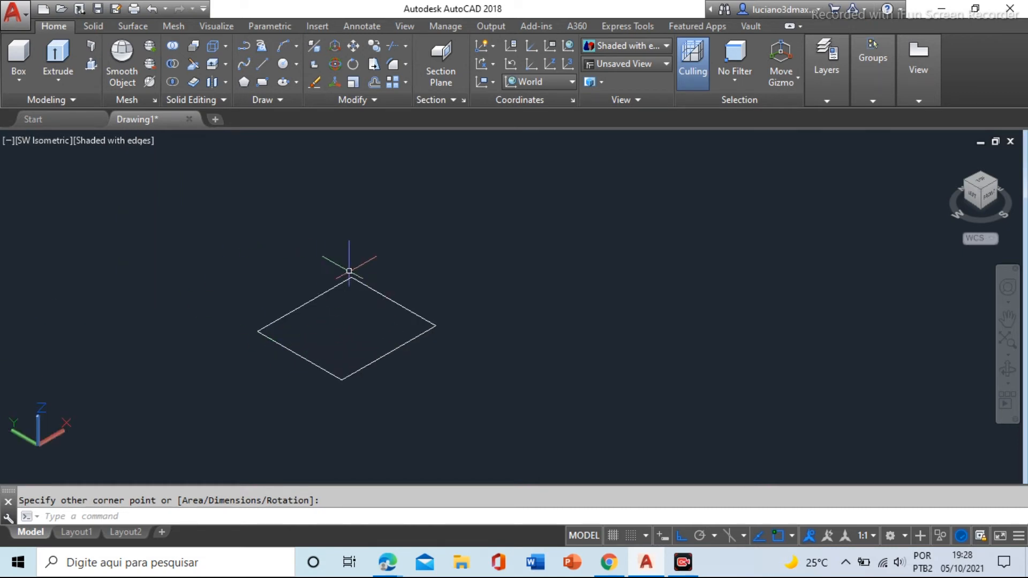
{"action": "left_click", "coordinate": [57, 57]}
{"action": "left_click", "coordinate": [375, 291]}
{"action": "right_click", "coordinate": [433, 277]}
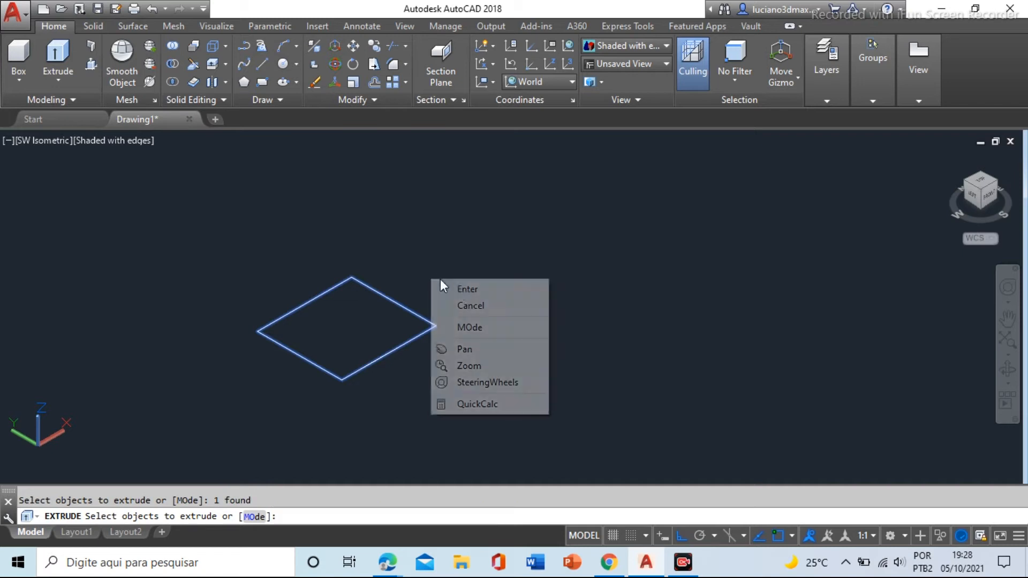
{"action": "left_click", "coordinate": [471, 291]}
{"action": "left_click", "coordinate": [471, 191]}
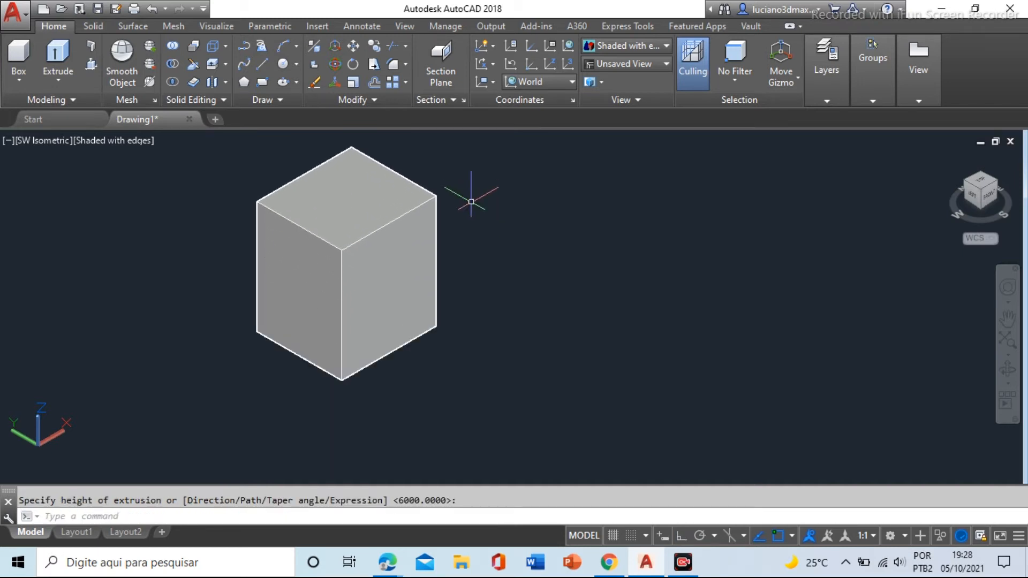
Draw a freehand circle on the ground plane beside the extruded block
{"action": "middle_click_drag", "start_coordinate": [507, 281], "coordinate": [440, 282]}
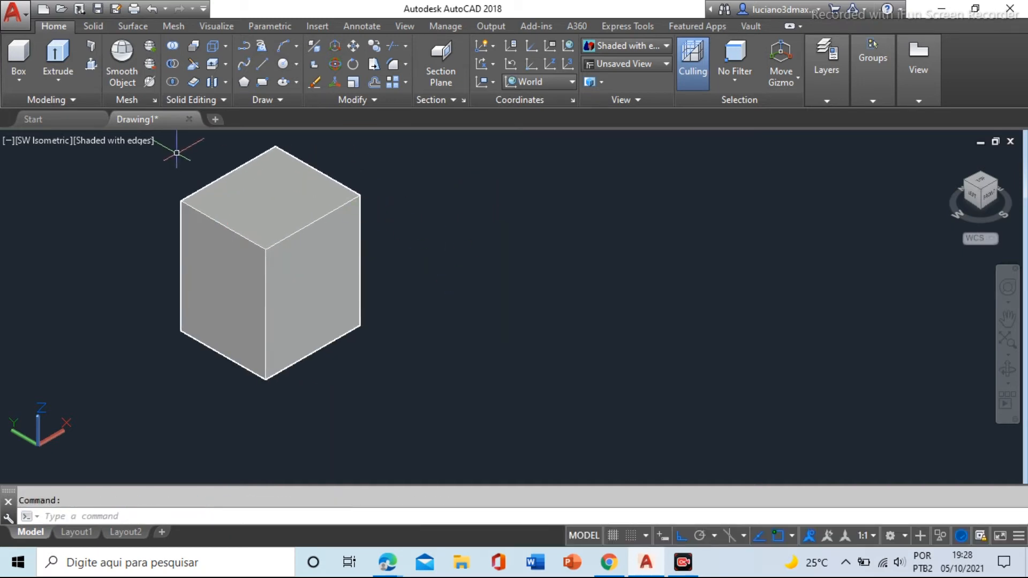
{"action": "type", "text": "c"}
{"action": "key", "text": "Return"}
{"action": "left_click", "coordinate": [512, 325]}
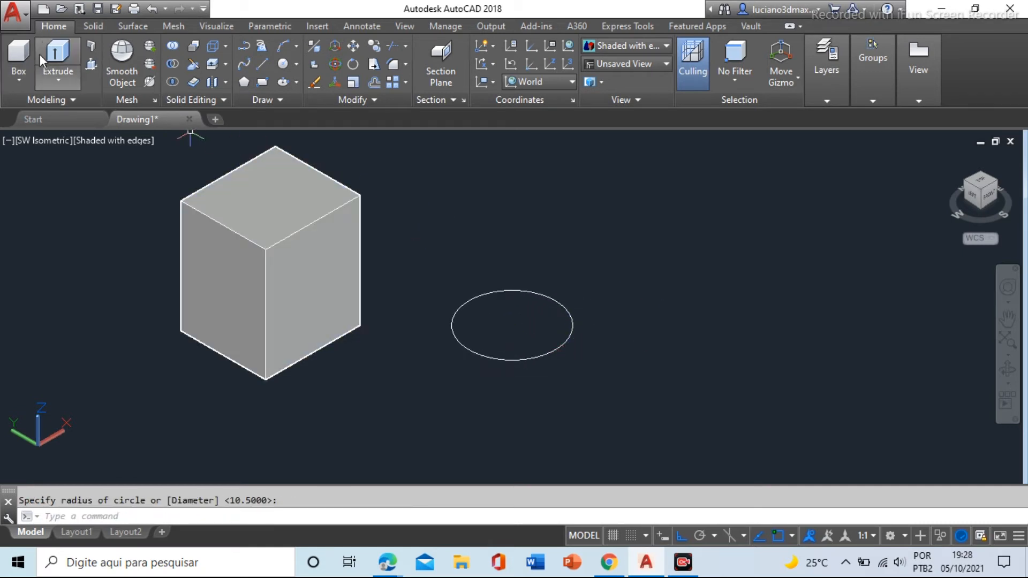
Extrude the circle beside the block upward into a solid cylinder, picking the height freehand
{"action": "left_click", "coordinate": [57, 58]}
{"action": "left_click", "coordinate": [534, 294]}
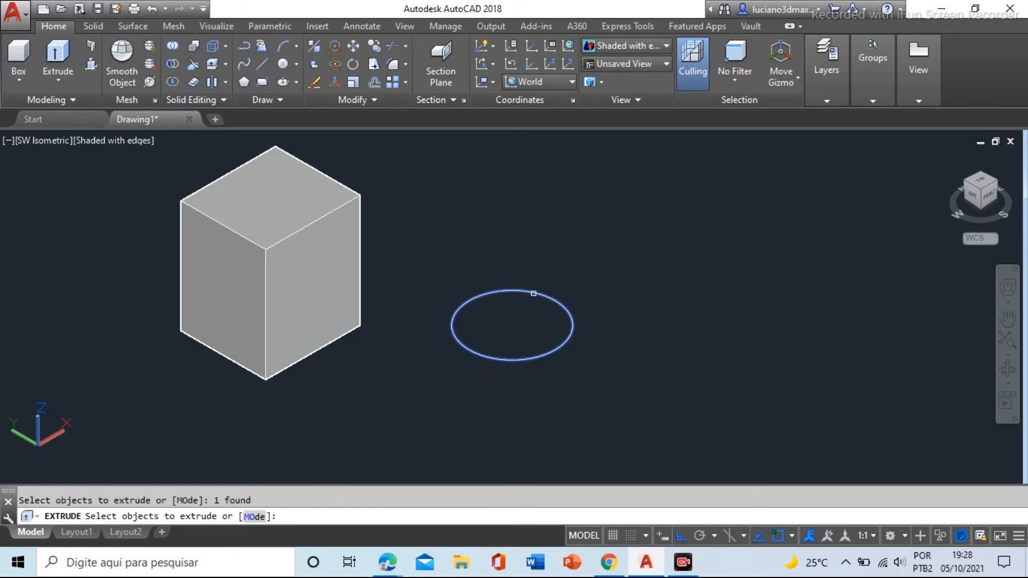
{"action": "right_click", "coordinate": [643, 332]}
{"action": "left_click", "coordinate": [662, 342]}
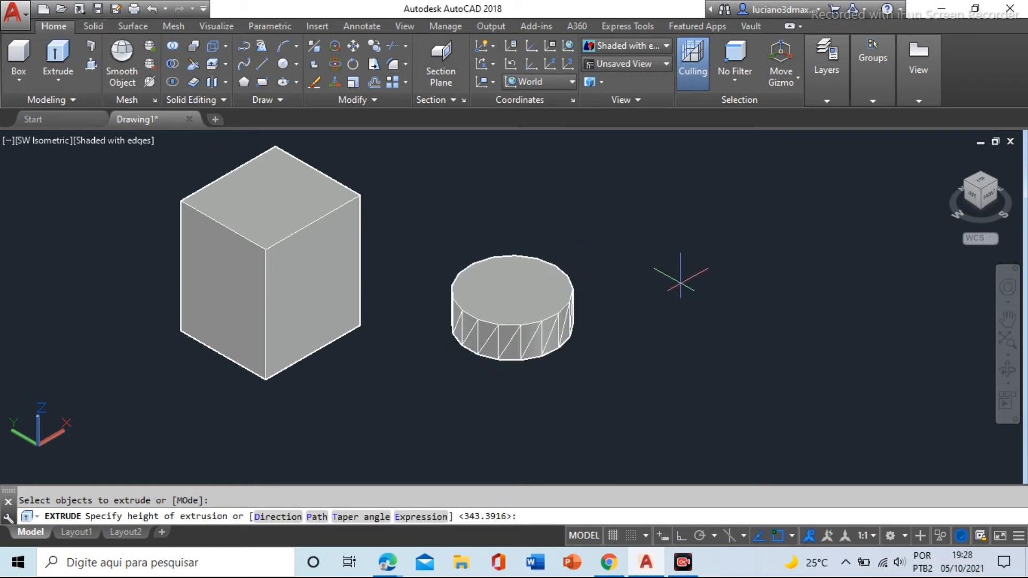
{"action": "left_click", "coordinate": [670, 172]}
{"action": "middle_click_drag", "start_coordinate": [585, 211], "coordinate": [481, 249]}
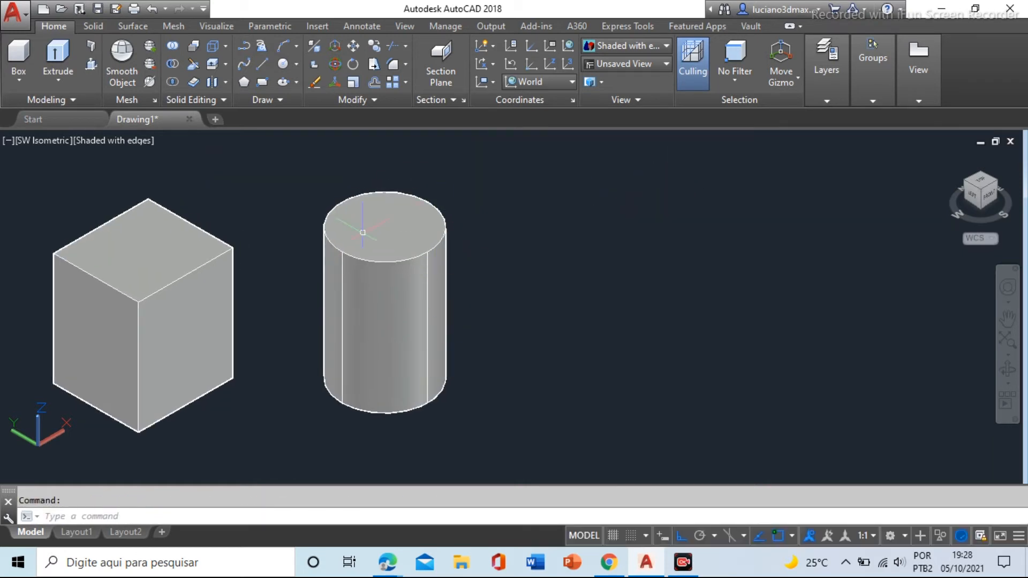
Draw a closed freehand rectangle from four separate line segments on the ground plane beside the cylinder
{"action": "scroll", "coordinate": [426, 258], "scroll_direction": "down", "scroll_amount": 2}
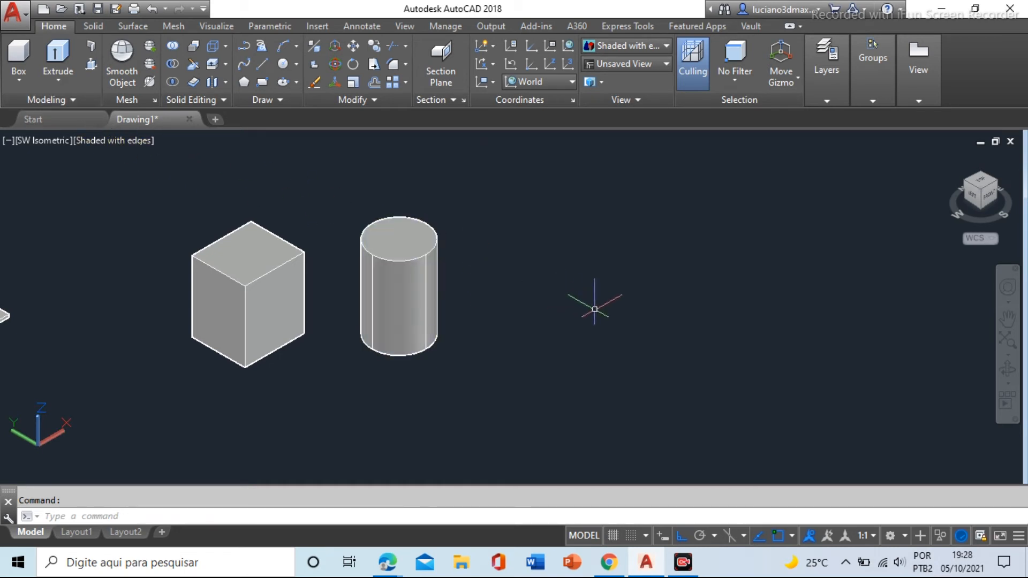
{"action": "key", "text": "Escape"}
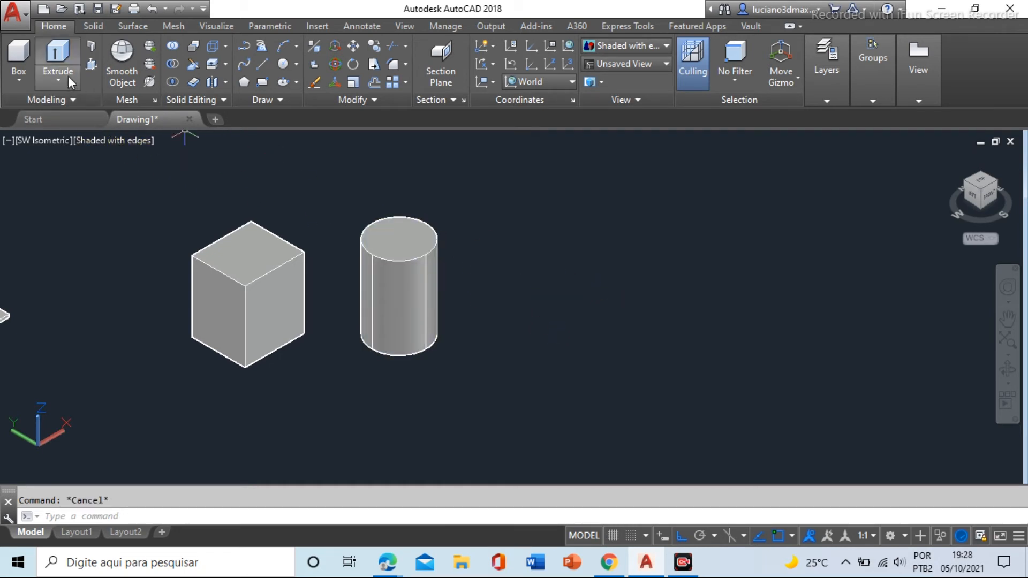
{"action": "left_click", "coordinate": [261, 70]}
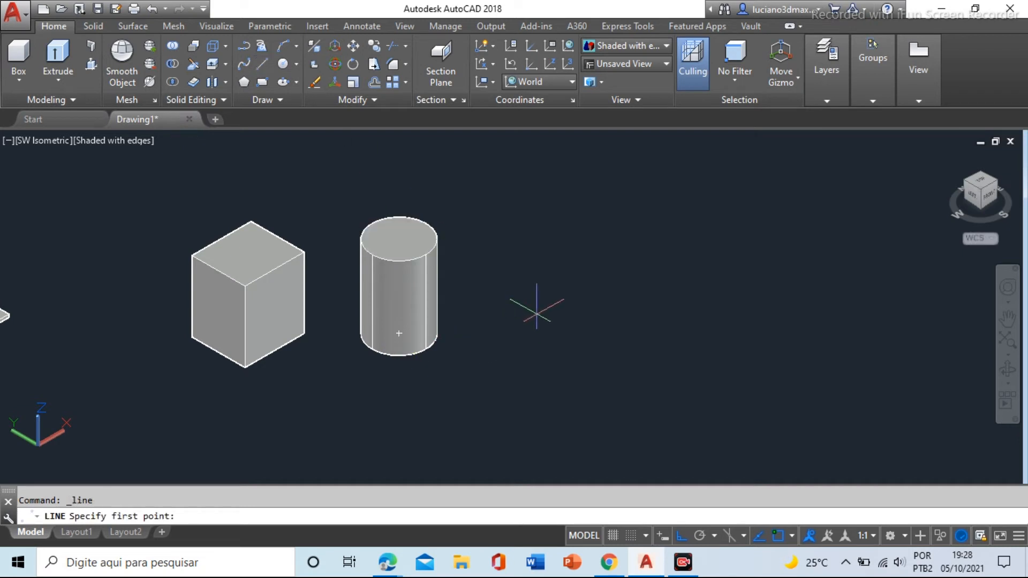
{"action": "left_click", "coordinate": [537, 308]}
{"action": "left_click", "coordinate": [599, 268]}
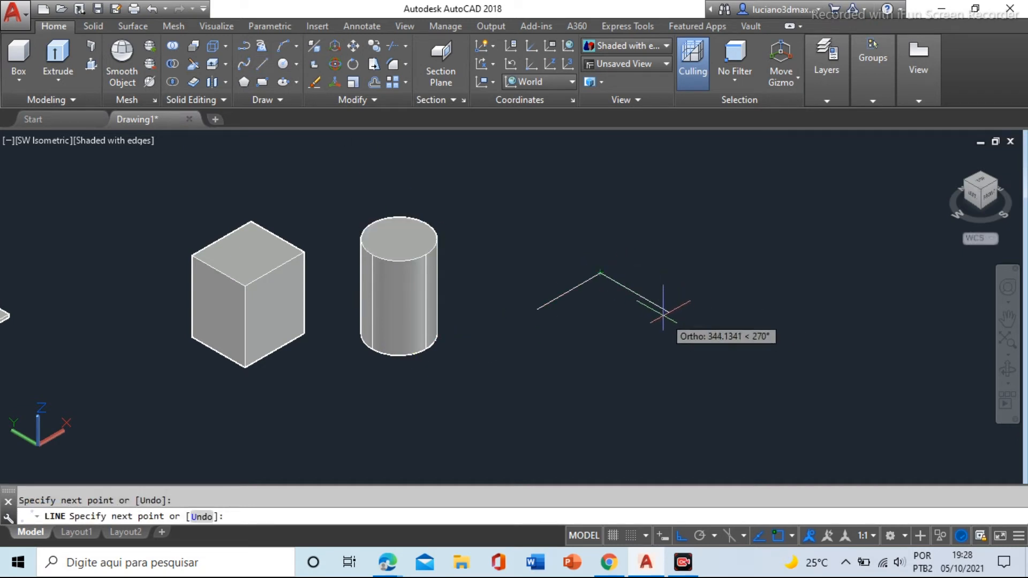
{"action": "left_click", "coordinate": [667, 311]}
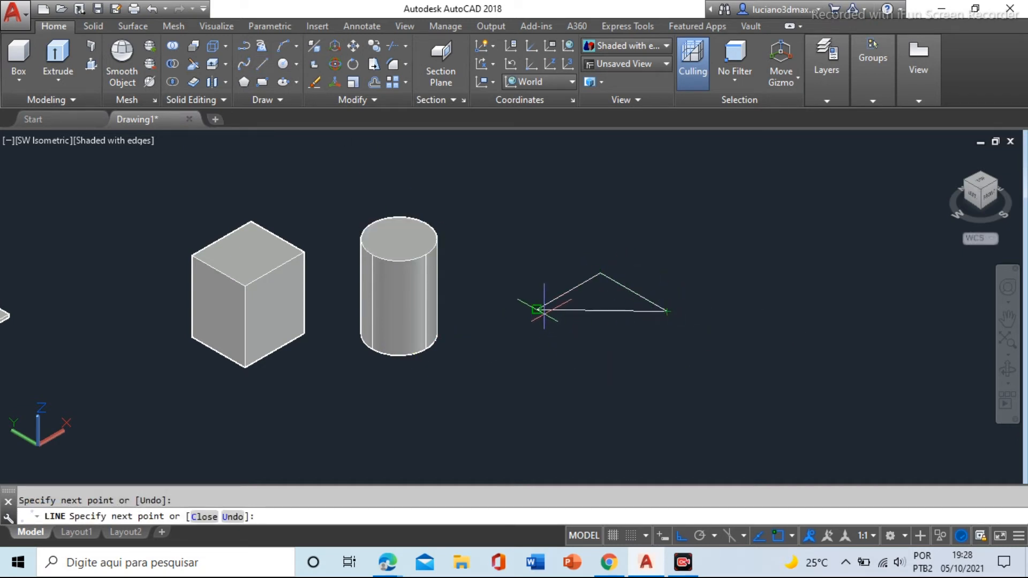
{"action": "left_click", "coordinate": [580, 332]}
{"action": "left_click", "coordinate": [537, 309]}
{"action": "key", "text": "Escape"}
{"action": "middle_click_drag", "start_coordinate": [567, 327], "coordinate": [457, 299]}
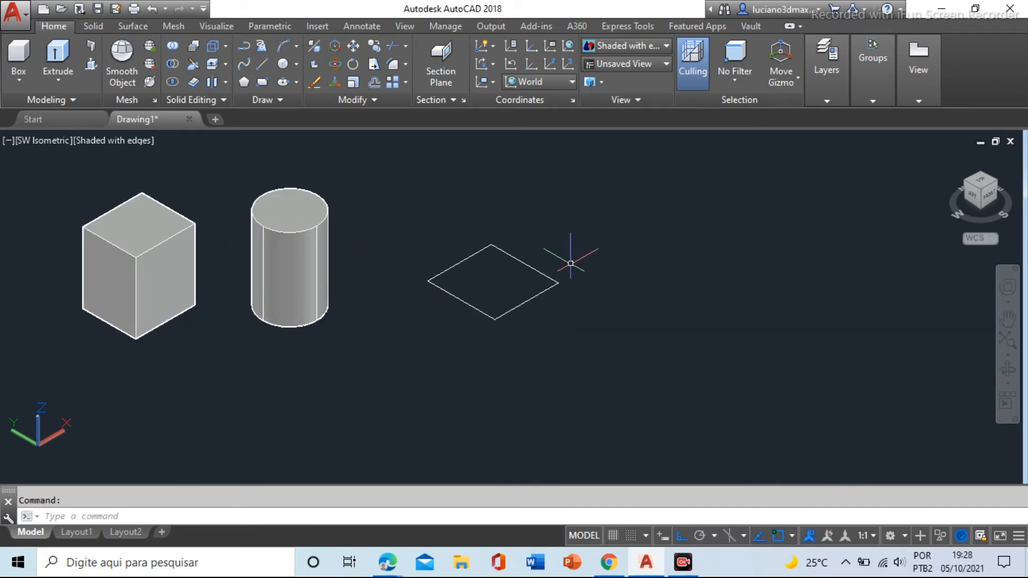
Select sides of the new rectangle in turn to check whether they are separate lines
{"action": "scroll", "coordinate": [544, 258], "scroll_direction": "up", "scroll_amount": 2}
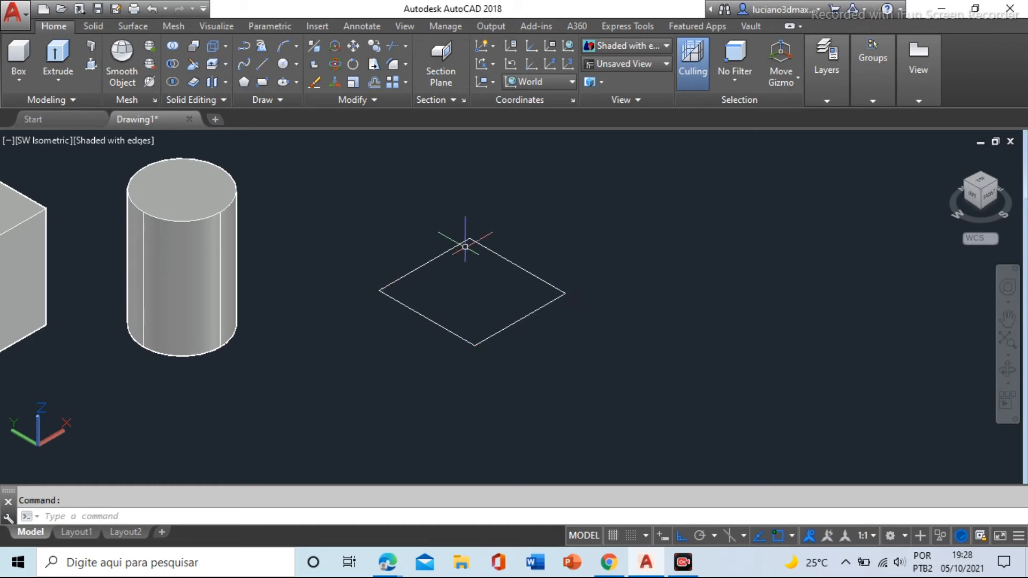
{"action": "left_click", "coordinate": [419, 269]}
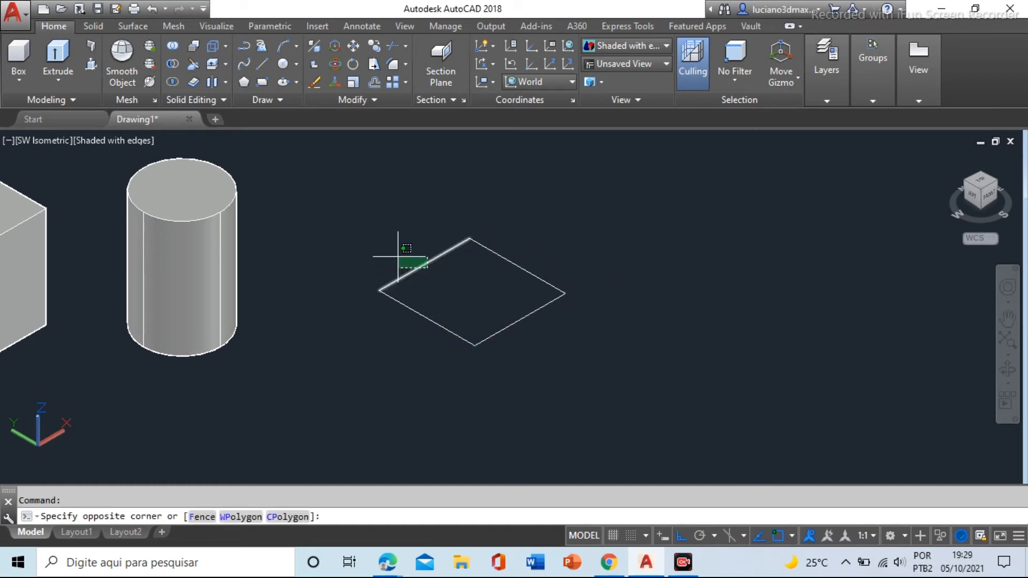
{"action": "left_click", "coordinate": [393, 261]}
{"action": "key", "text": "Escape"}
{"action": "left_click", "coordinate": [523, 246]}
{"action": "left_click", "coordinate": [495, 294]}
{"action": "left_click", "coordinate": [523, 293]}
{"action": "left_click", "coordinate": [497, 346]}
{"action": "key", "text": "Escape"}
{"action": "left_click", "coordinate": [462, 314]}
{"action": "left_click", "coordinate": [401, 343]}
{"action": "key", "text": "Escape"}
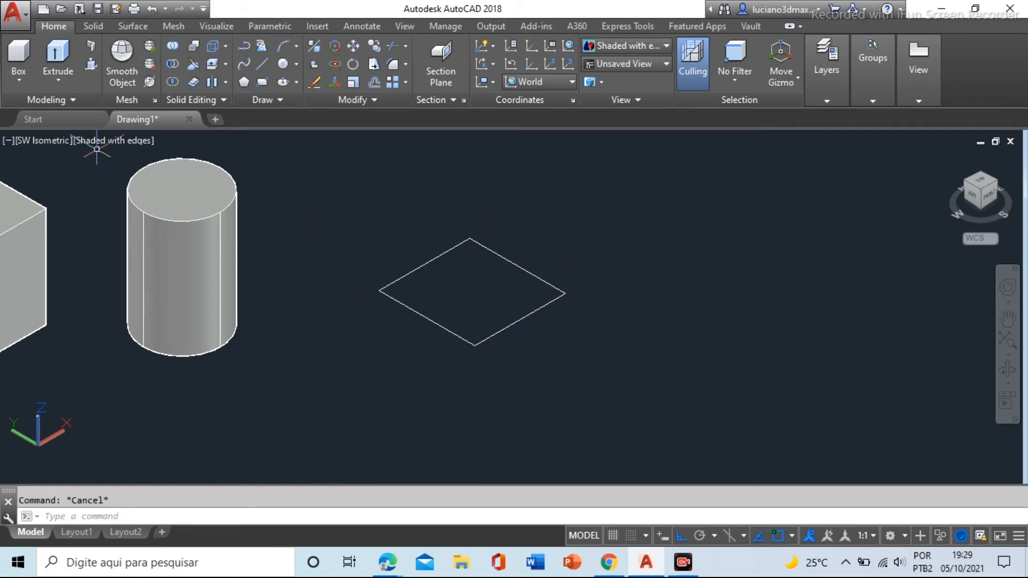
Extrude the rectangle's four lines together upward into open walls, picking the height freehand
{"action": "left_click", "coordinate": [58, 53]}
{"action": "left_click", "coordinate": [638, 193]}
{"action": "left_click", "coordinate": [340, 368]}
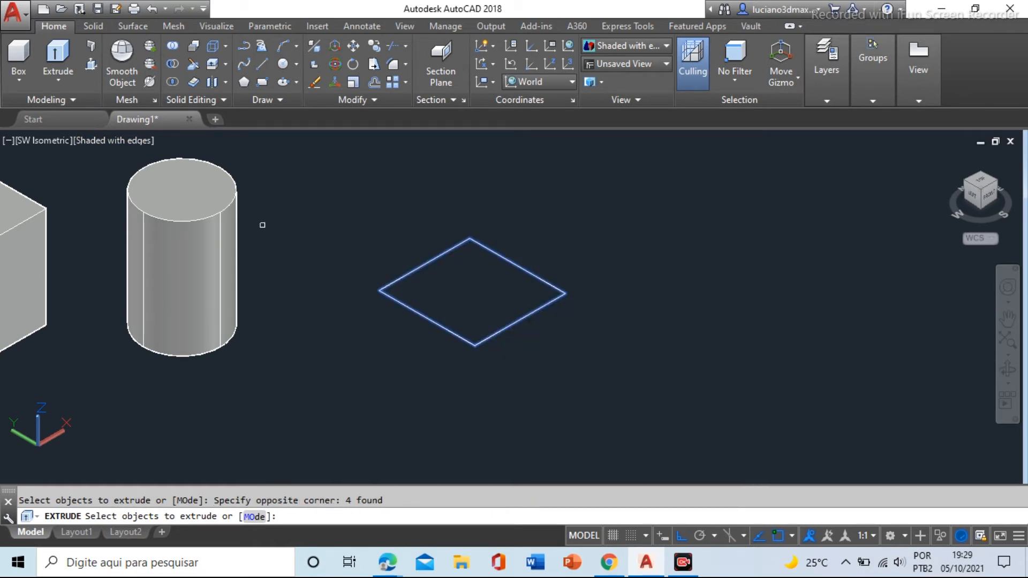
{"action": "right_click", "coordinate": [679, 286]}
{"action": "left_click", "coordinate": [716, 287]}
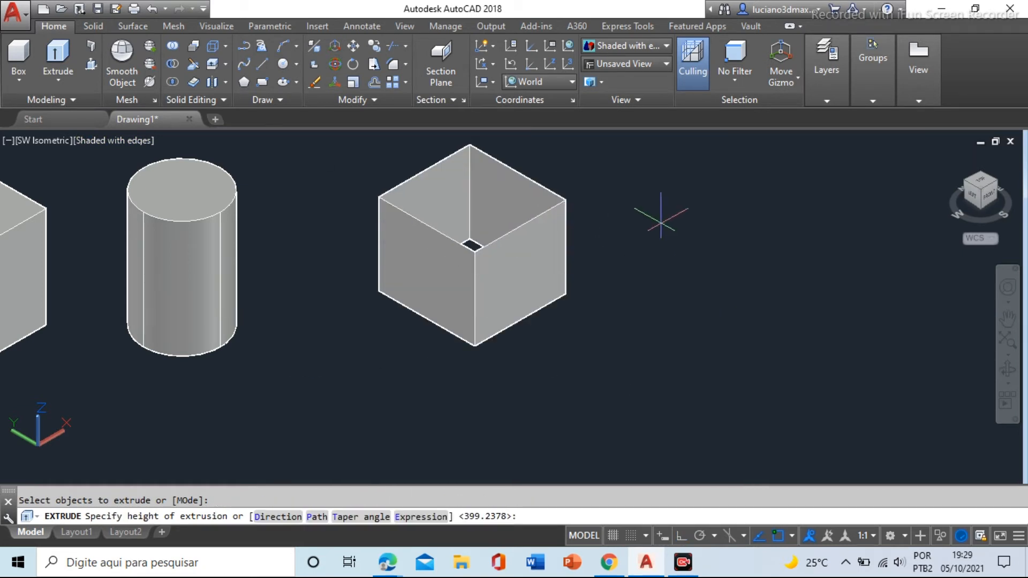
{"action": "middle_click_drag", "start_coordinate": [635, 234], "coordinate": [609, 374]}
{"action": "left_click", "coordinate": [574, 232]}
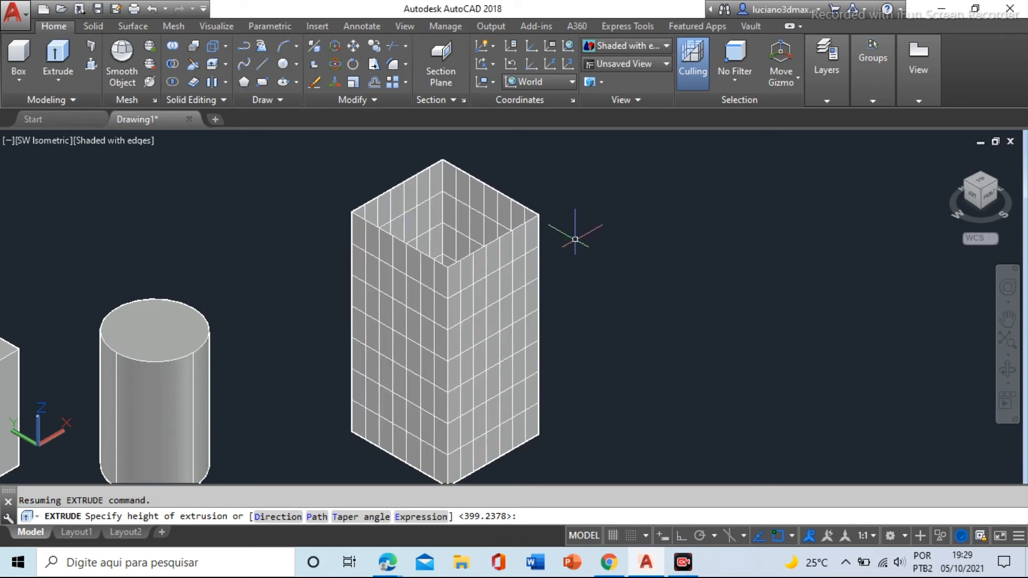
Select the extruded walls one by one to check whether each is an independent surface
{"action": "scroll", "coordinate": [455, 236], "scroll_direction": "down", "scroll_amount": 2}
{"action": "scroll", "coordinate": [450, 262], "scroll_direction": "up", "scroll_amount": 2}
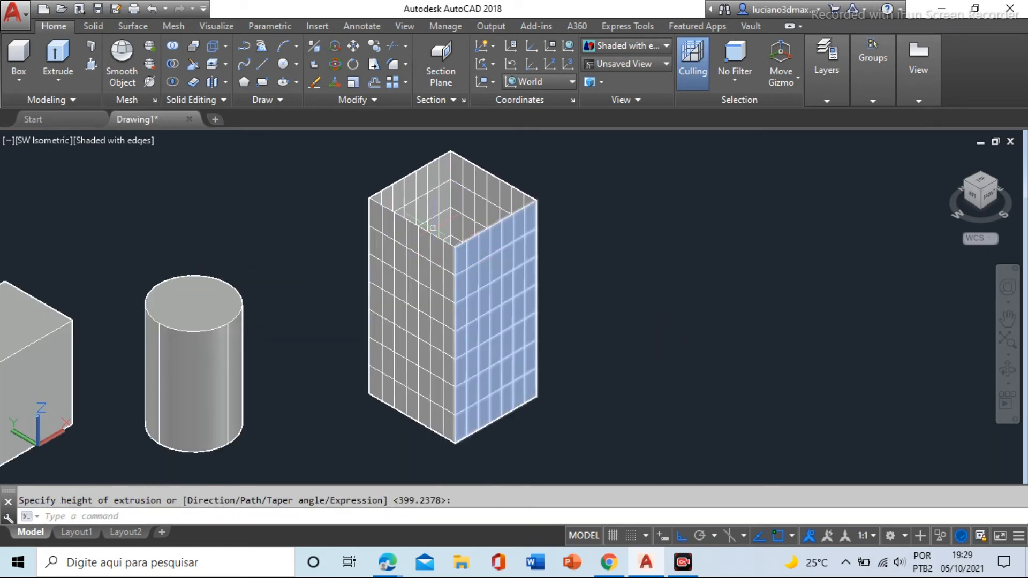
{"action": "left_click", "coordinate": [417, 247], "text": "ctrl"}
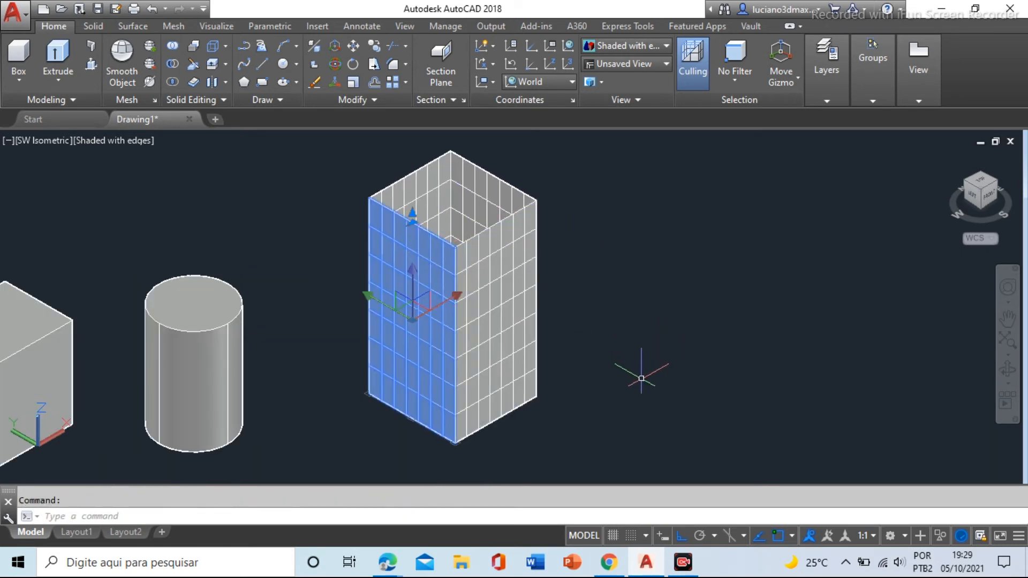
{"action": "key", "text": "Escape"}
{"action": "left_click", "coordinate": [495, 332], "text": "ctrl"}
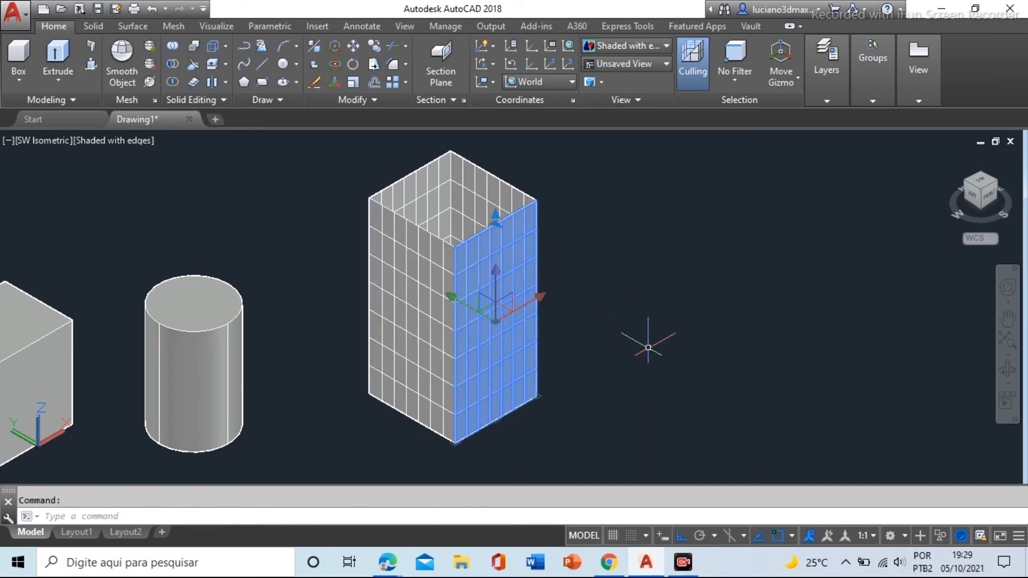
{"action": "key", "text": "Escape"}
{"action": "left_click", "coordinate": [489, 214], "text": "ctrl"}
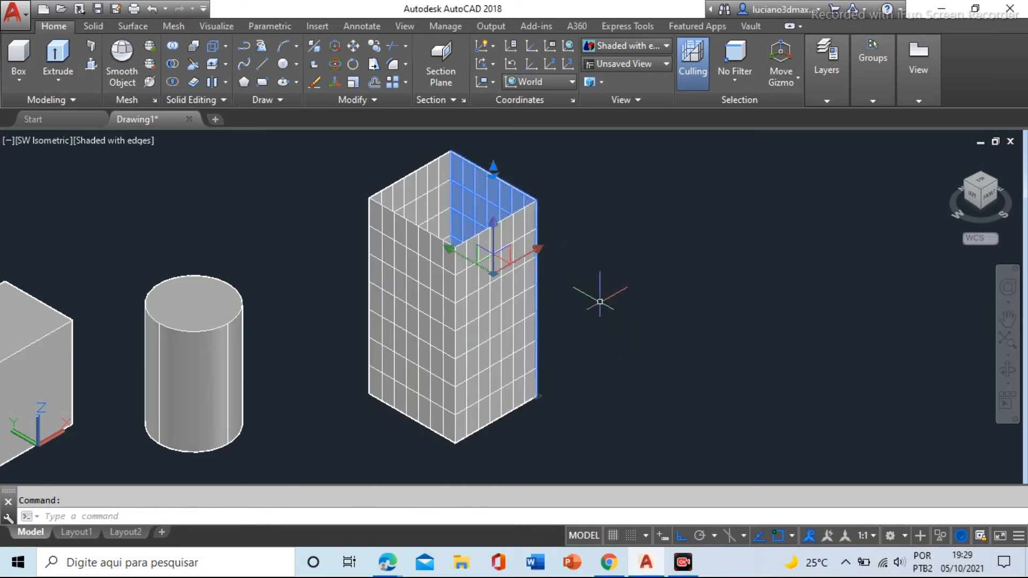
{"action": "left_click", "coordinate": [417, 201], "text": "ctrl"}
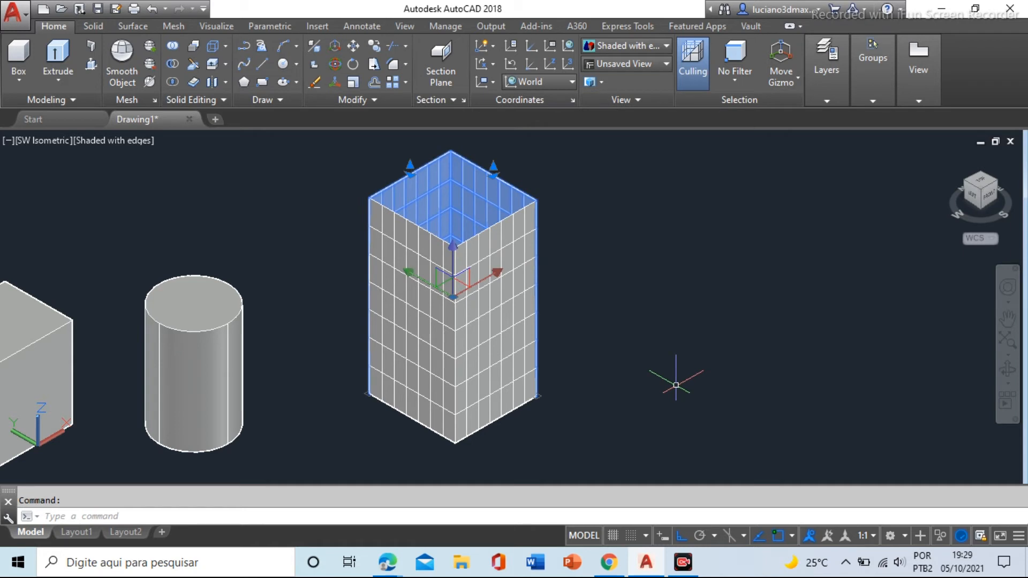
Stretch the top edges of the two rear walls downward freehand, one wall at a time
{"action": "left_click", "coordinate": [410, 164]}
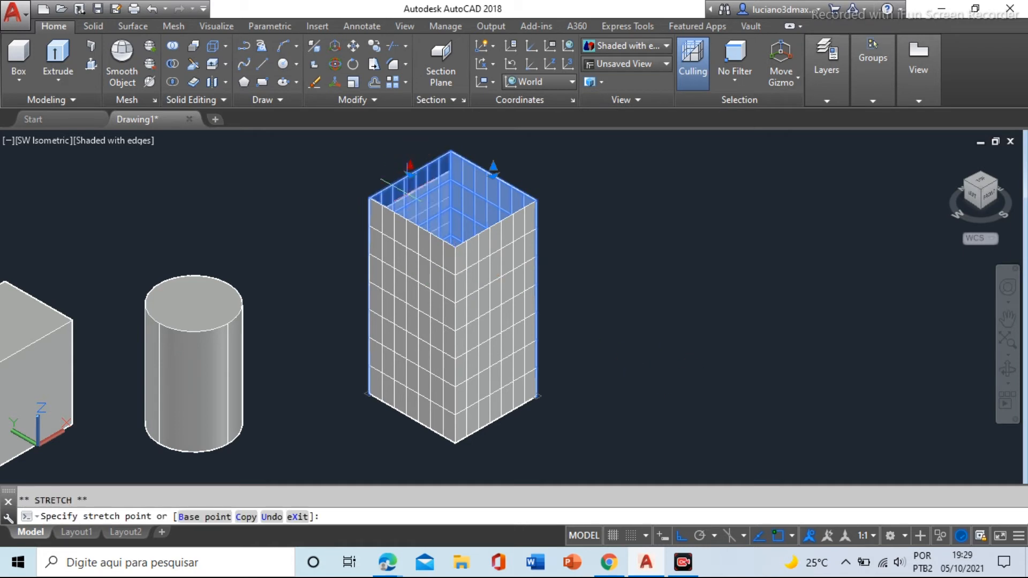
{"action": "left_click", "coordinate": [396, 309]}
{"action": "key", "text": "Escape"}
{"action": "left_click", "coordinate": [484, 180], "text": "ctrl"}
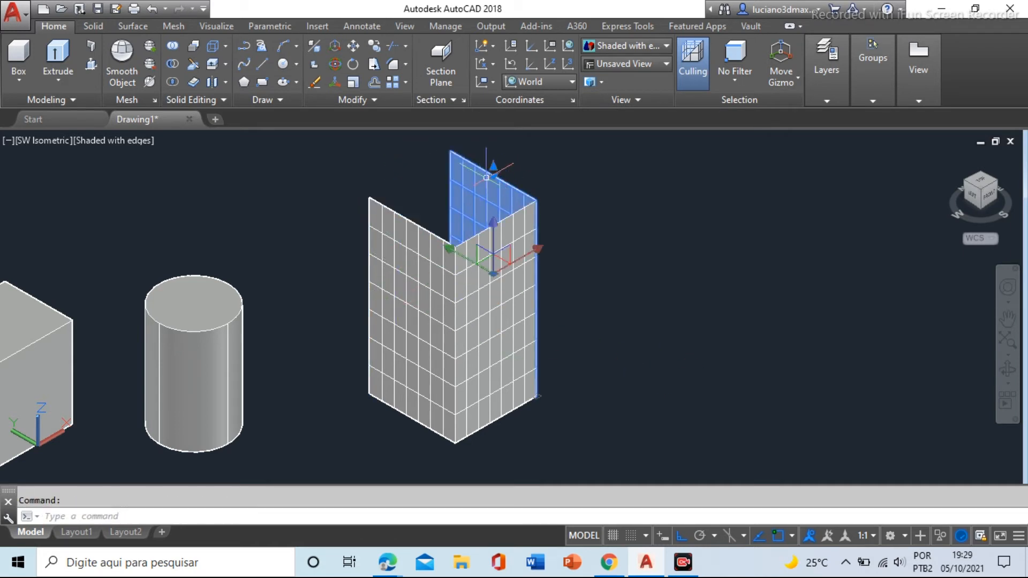
{"action": "left_click", "coordinate": [493, 167]}
{"action": "left_click", "coordinate": [493, 300]}
{"action": "key", "text": "Escape"}
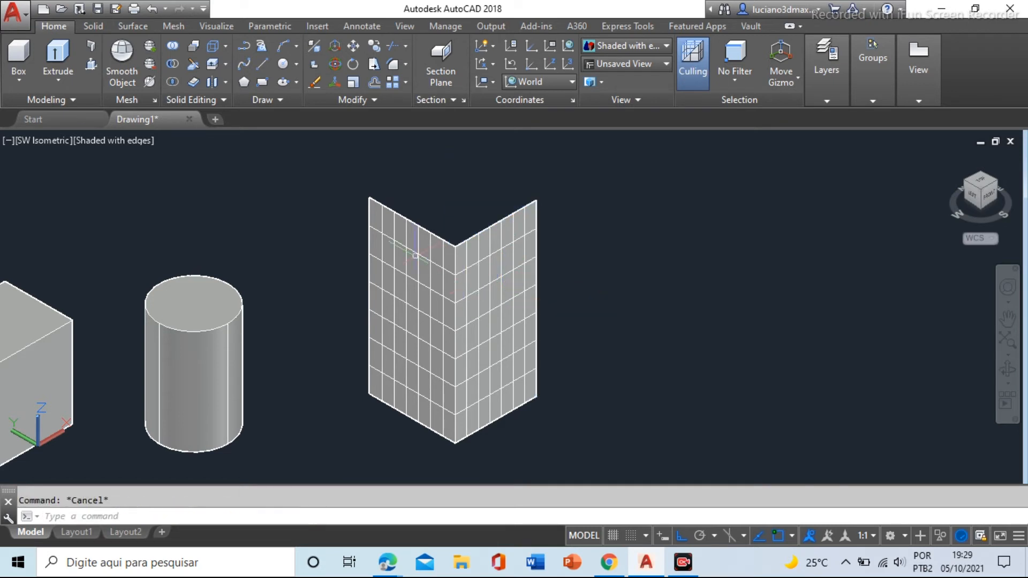
Lower the two front walls individually by stretching their top edges downward freehand
{"action": "left_click", "coordinate": [415, 231], "text": "ctrl"}
{"action": "left_click", "coordinate": [412, 213]}
{"action": "left_click", "coordinate": [411, 295]}
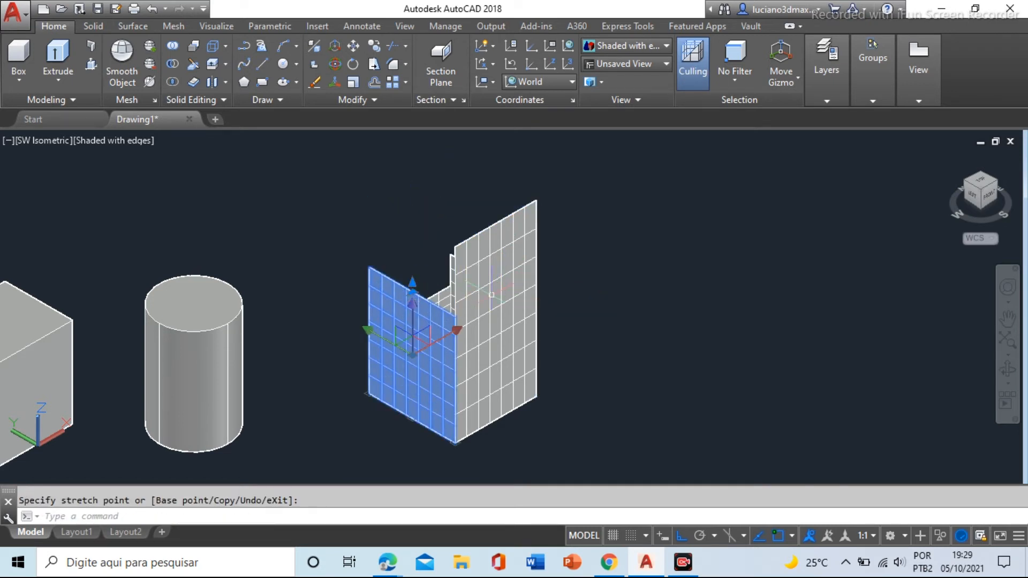
{"action": "key", "text": "Escape"}
{"action": "left_click", "coordinate": [502, 288], "text": "ctrl"}
{"action": "left_click", "coordinate": [495, 214]}
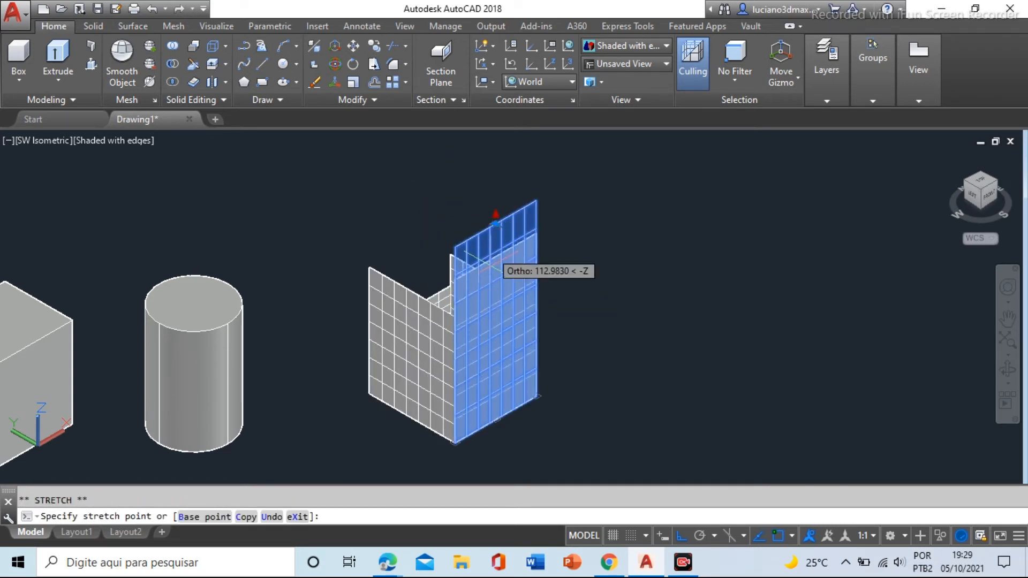
{"action": "left_click", "coordinate": [493, 267]}
{"action": "key", "text": "Escape"}
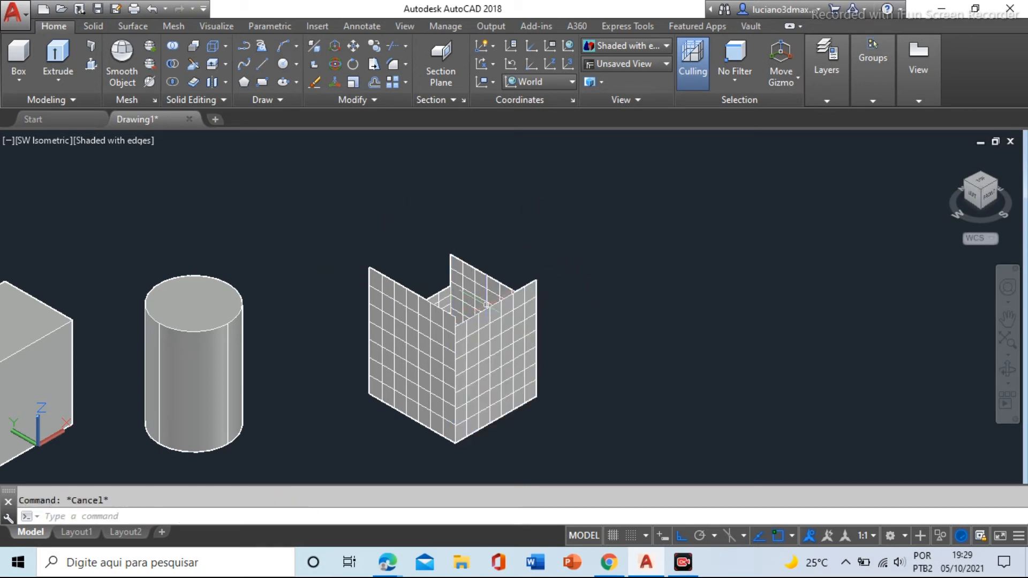
Erase the four wall surfaces together with the lines they were extruded from
{"action": "scroll", "coordinate": [500, 249], "scroll_direction": "down", "scroll_amount": 3}
{"action": "scroll", "coordinate": [517, 298], "scroll_direction": "up", "scroll_amount": 3}
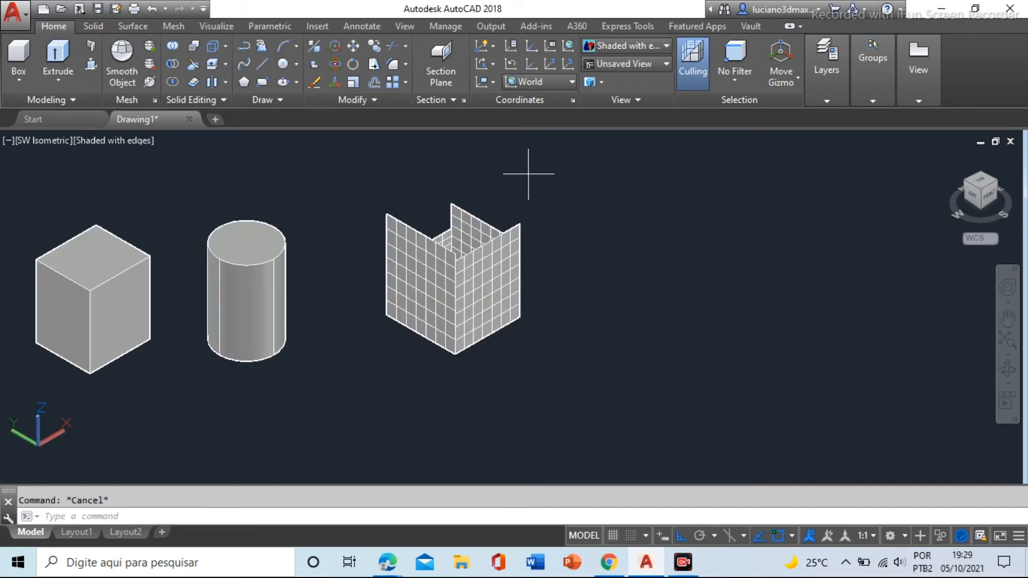
{"action": "left_click", "coordinate": [530, 172]}
{"action": "left_click", "coordinate": [508, 253]}
{"action": "right_click", "coordinate": [578, 240]}
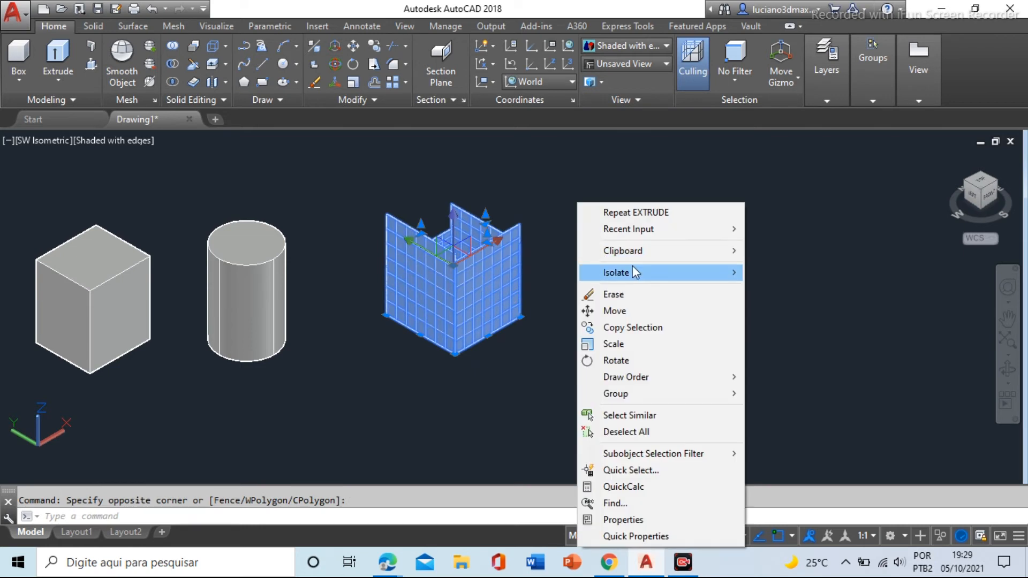
{"action": "left_click", "coordinate": [615, 295]}
Erase the extruded block and the cylinder beside the steel column
{"action": "scroll", "coordinate": [516, 294], "scroll_direction": "down", "scroll_amount": 3}
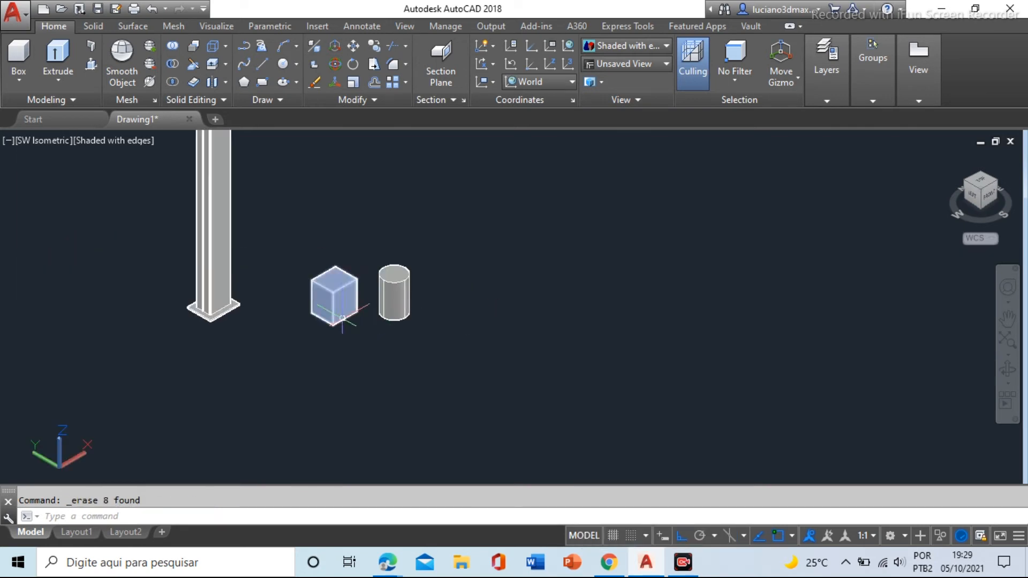
{"action": "scroll", "coordinate": [275, 298], "scroll_direction": "up", "scroll_amount": 2}
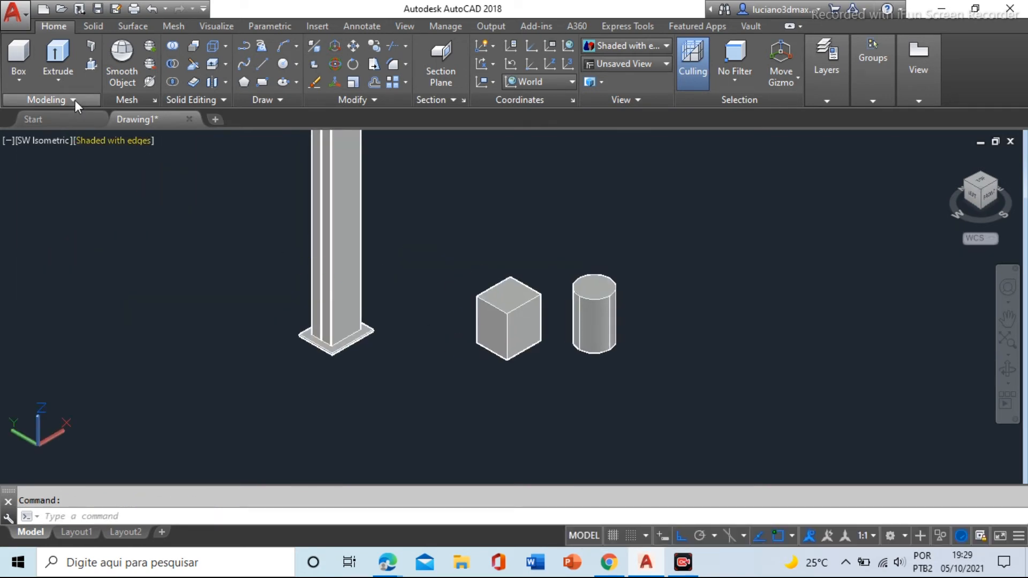
{"action": "middle_click_drag", "start_coordinate": [271, 294], "coordinate": [239, 329]}
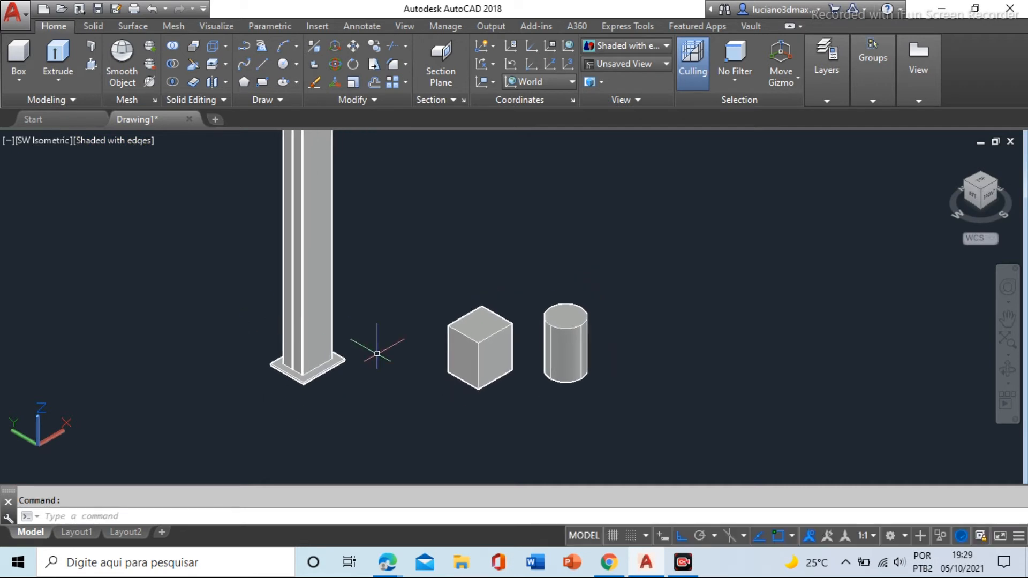
{"action": "left_click", "coordinate": [664, 277]}
{"action": "left_click", "coordinate": [459, 388]}
{"action": "right_click", "coordinate": [489, 198]}
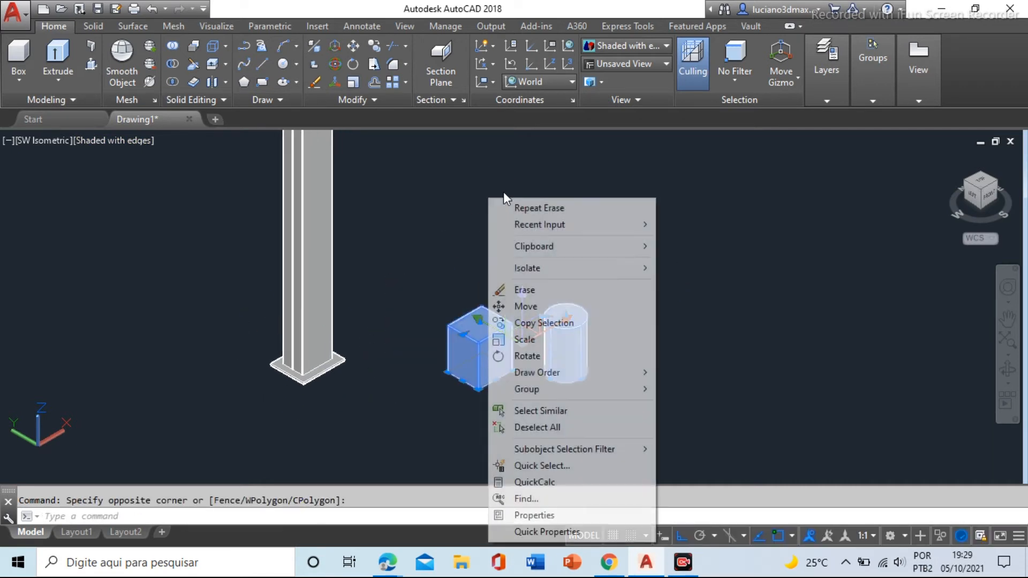
{"action": "left_click", "coordinate": [524, 290]}
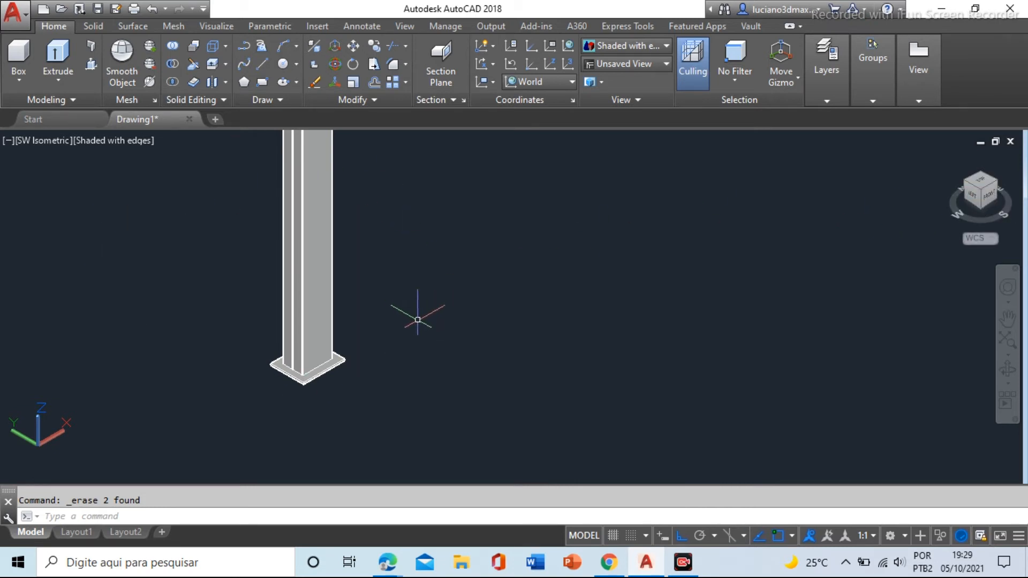
Examine the column and the underside of its base plate from several angles with Free Orbit, and exit the command
{"action": "middle_click_drag", "start_coordinate": [418, 320], "coordinate": [523, 321]}
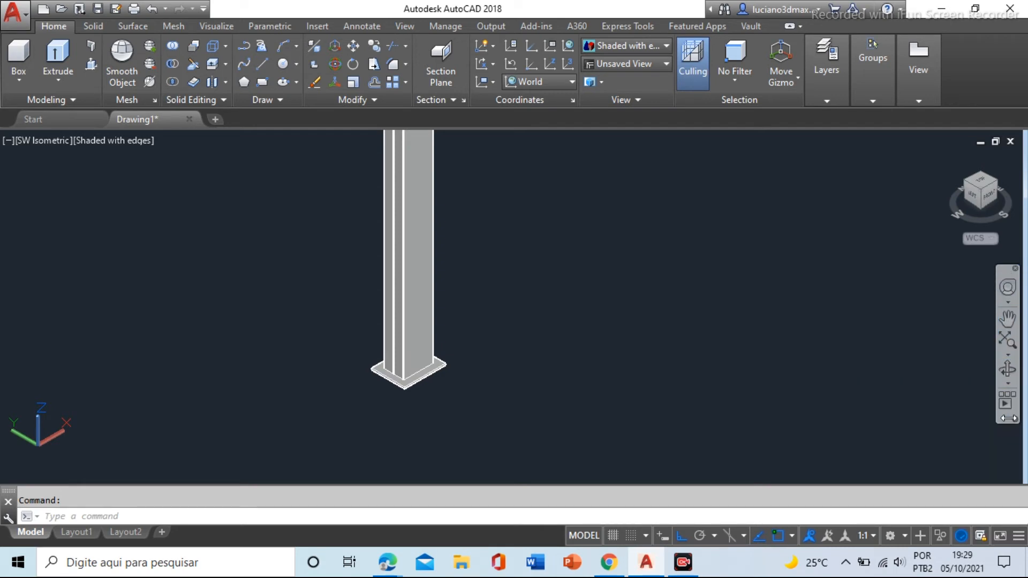
{"action": "left_click", "coordinate": [1009, 385]}
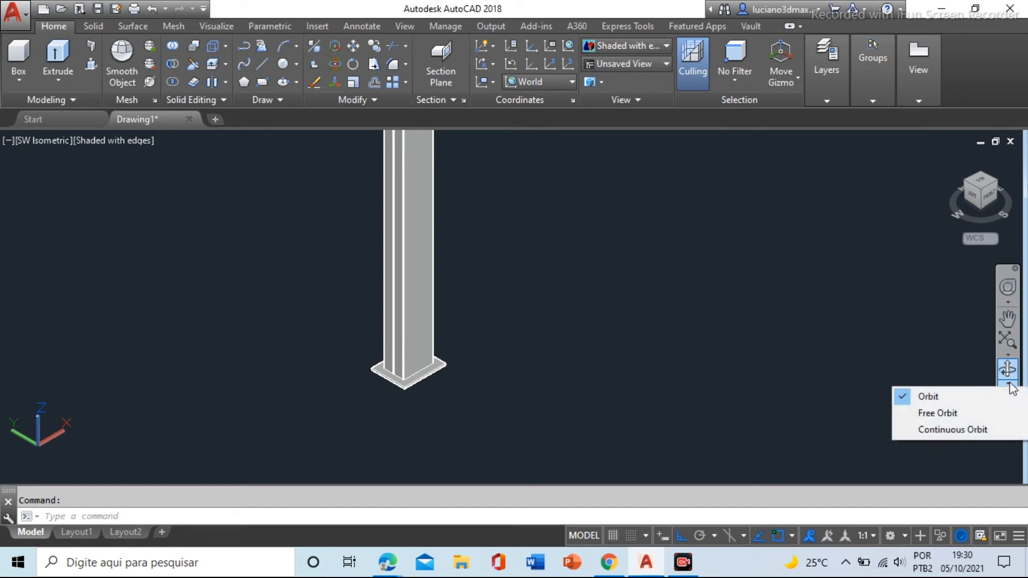
{"action": "left_click", "coordinate": [942, 413]}
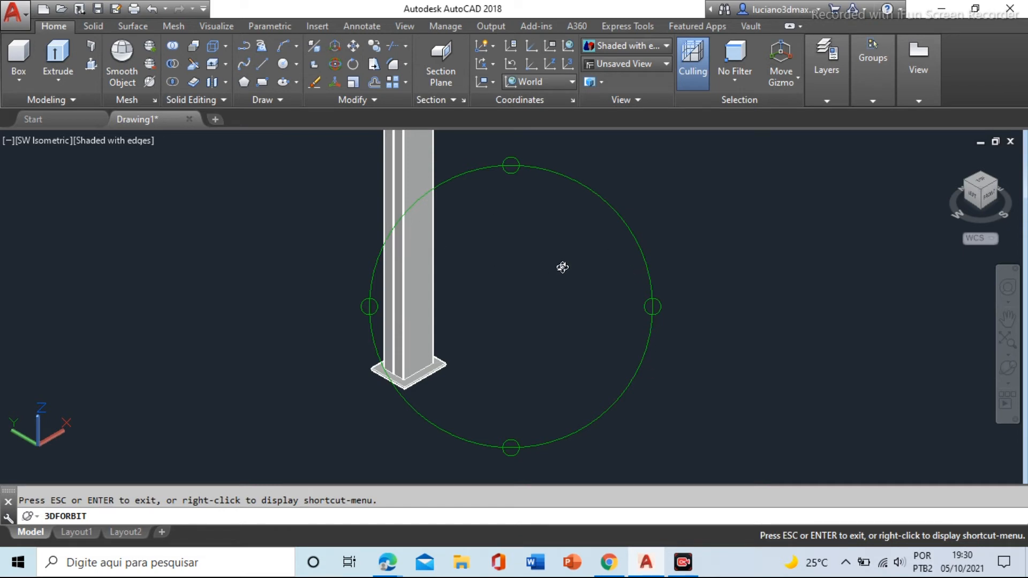
{"action": "left_click_drag", "start_coordinate": [505, 272], "coordinate": [588, 257]}
{"action": "left_click_drag", "start_coordinate": [397, 281], "coordinate": [542, 284]}
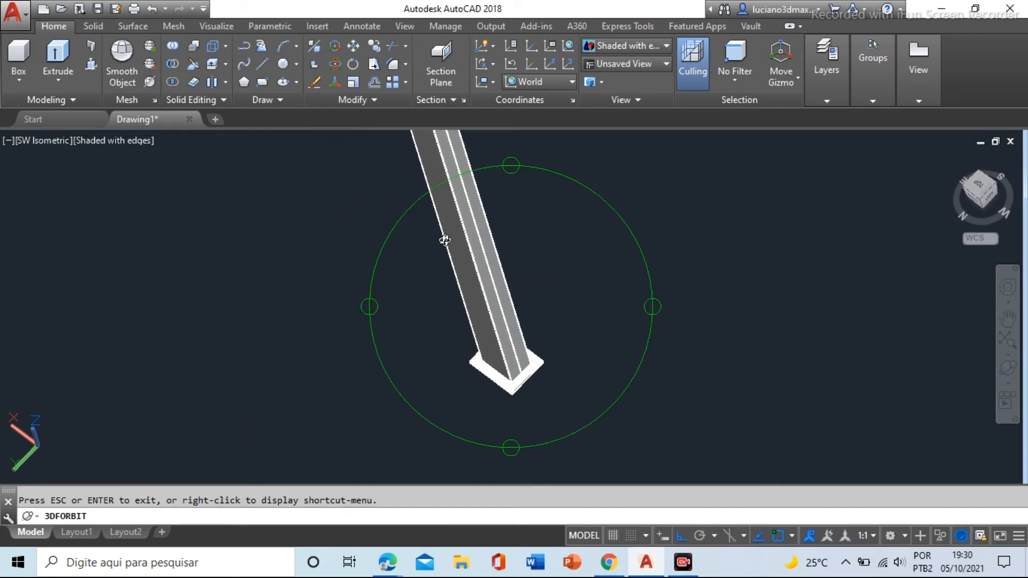
{"action": "left_click_drag", "start_coordinate": [449, 221], "coordinate": [471, 185]}
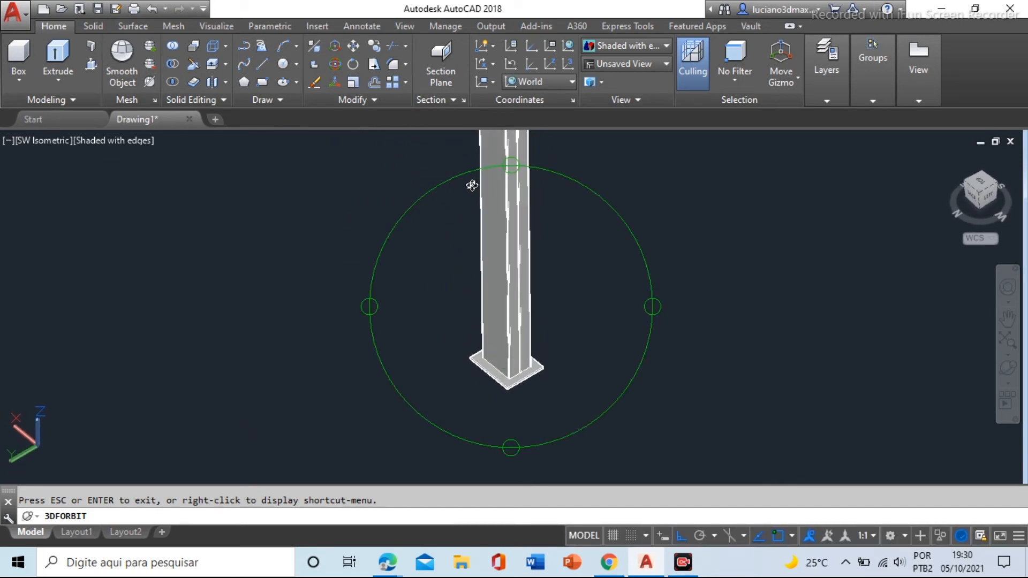
{"action": "left_click_drag", "start_coordinate": [521, 281], "coordinate": [561, 234]}
{"action": "left_click_drag", "start_coordinate": [522, 374], "coordinate": [518, 268]}
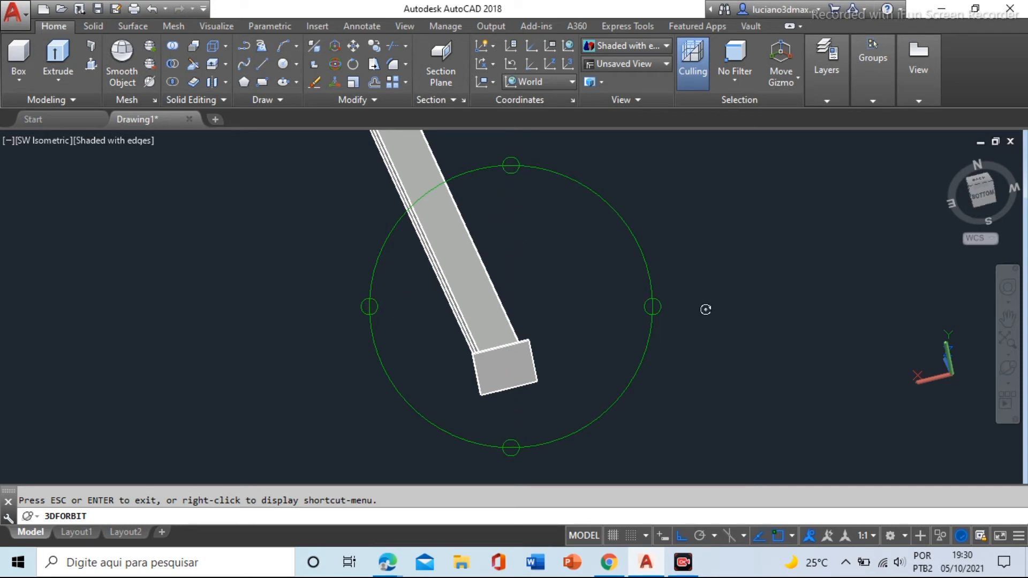
{"action": "left_click_drag", "start_coordinate": [508, 421], "coordinate": [455, 395]}
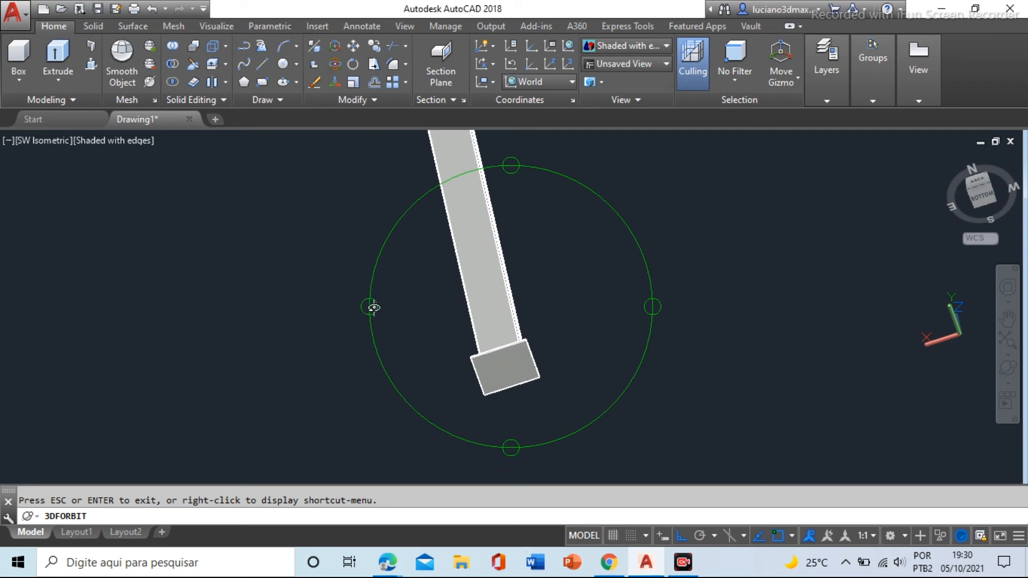
{"action": "left_click_drag", "start_coordinate": [654, 307], "coordinate": [680, 250]}
{"action": "right_click", "coordinate": [696, 216]}
{"action": "left_click", "coordinate": [728, 225]}
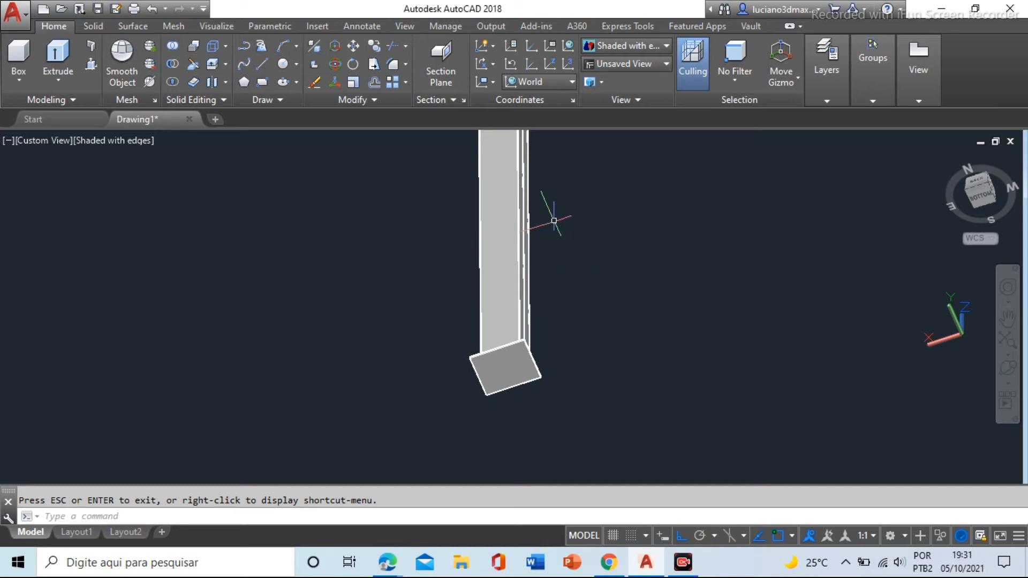
Orbit the view around the column to inspect its base from above and from its different sides
{"action": "left_click_drag", "start_coordinate": [535, 215], "coordinate": [644, 352]}
{"action": "middle_click_drag", "start_coordinate": [544, 252], "coordinate": [547, 286], "text": "shift"}
{"action": "middle_click_drag", "start_coordinate": [591, 286], "coordinate": [610, 285], "text": "shift"}
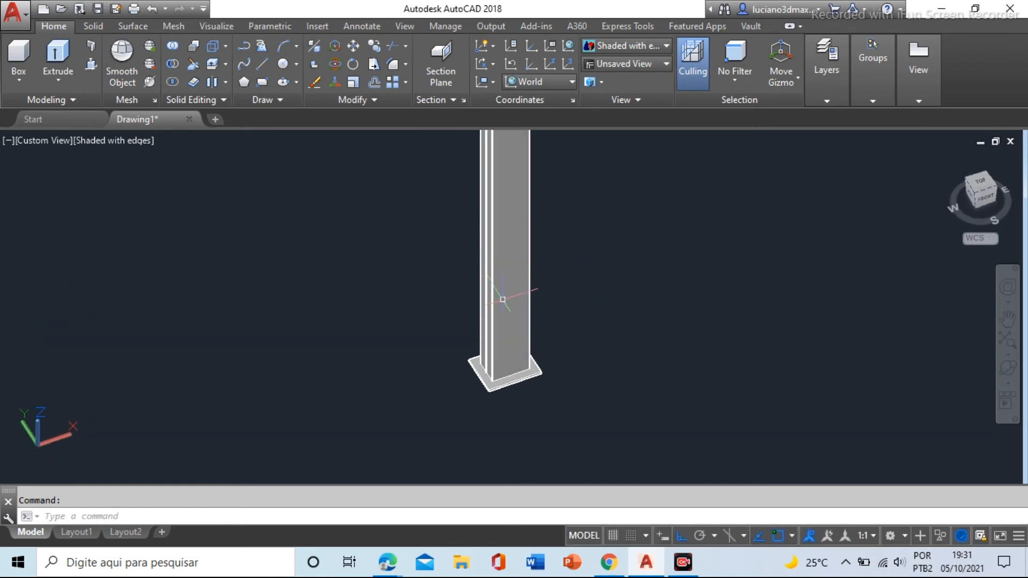
{"action": "middle_click_drag", "start_coordinate": [520, 313], "coordinate": [577, 316], "text": "shift"}
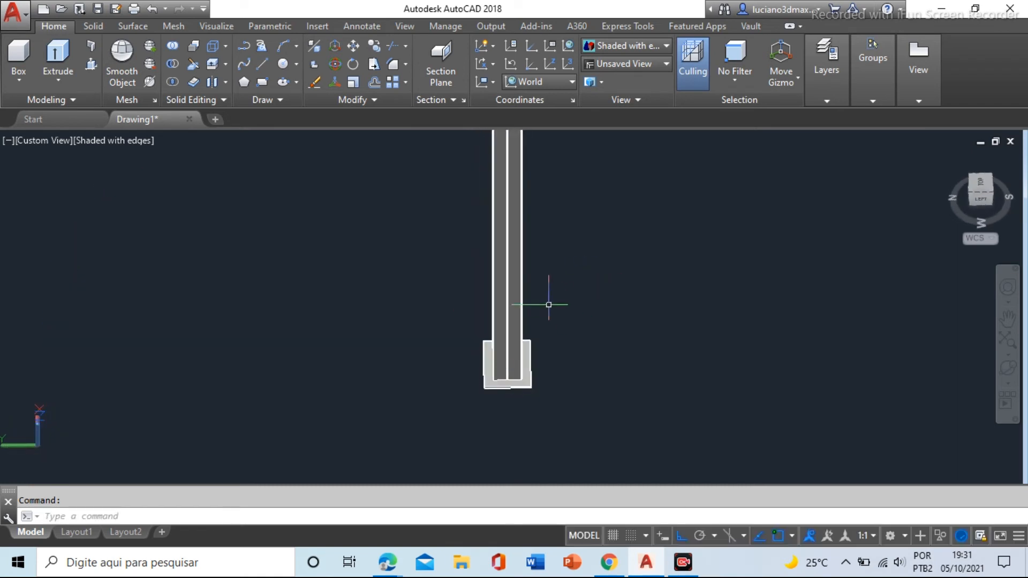
{"action": "middle_click_drag", "start_coordinate": [521, 285], "coordinate": [572, 236], "text": "shift"}
Examine the lower end of the column and its base plate at different zoom levels, ending with a raised viewpoint
{"action": "scroll", "coordinate": [512, 362], "scroll_direction": "up", "scroll_amount": 6}
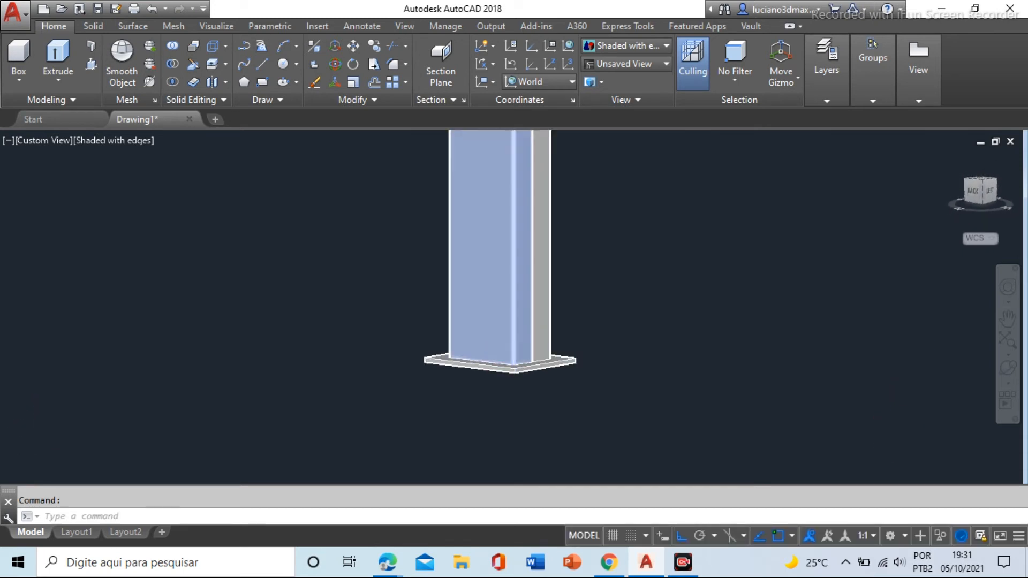
{"action": "scroll", "coordinate": [482, 316], "scroll_direction": "down", "scroll_amount": 8}
{"action": "scroll", "coordinate": [499, 267], "scroll_direction": "up", "scroll_amount": 3}
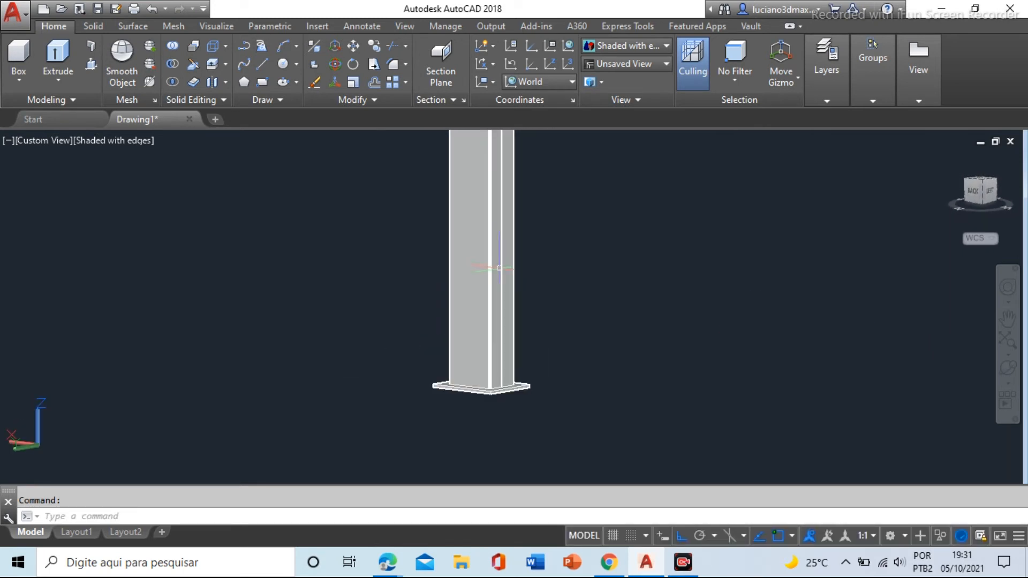
{"action": "scroll", "coordinate": [481, 278], "scroll_direction": "up", "scroll_amount": 6}
{"action": "scroll", "coordinate": [472, 277], "scroll_direction": "down", "scroll_amount": 9}
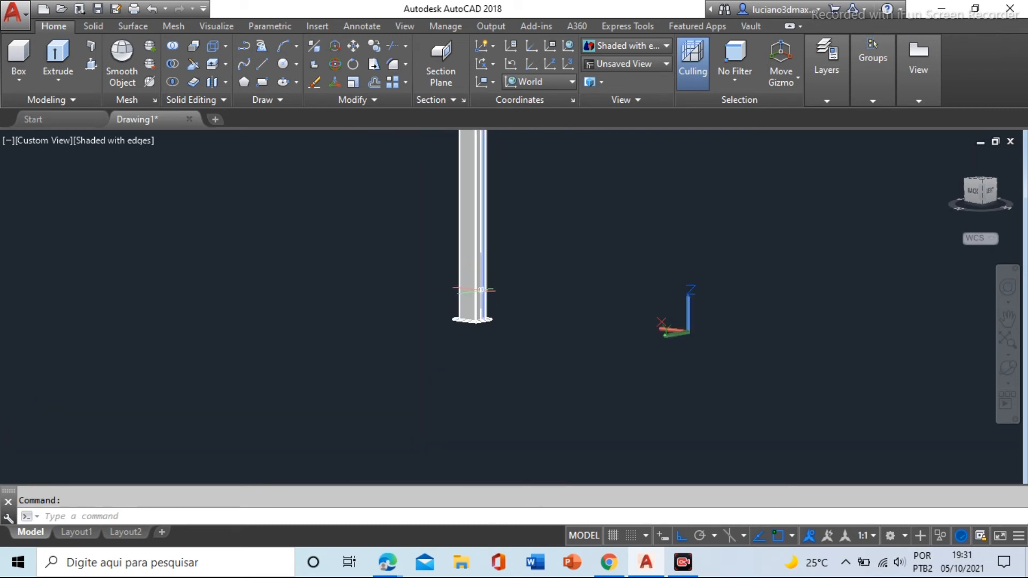
{"action": "scroll", "coordinate": [486, 277], "scroll_direction": "up", "scroll_amount": 5}
{"action": "scroll", "coordinate": [475, 287], "scroll_direction": "up", "scroll_amount": 2}
{"action": "scroll", "coordinate": [480, 327], "scroll_direction": "down", "scroll_amount": 8}
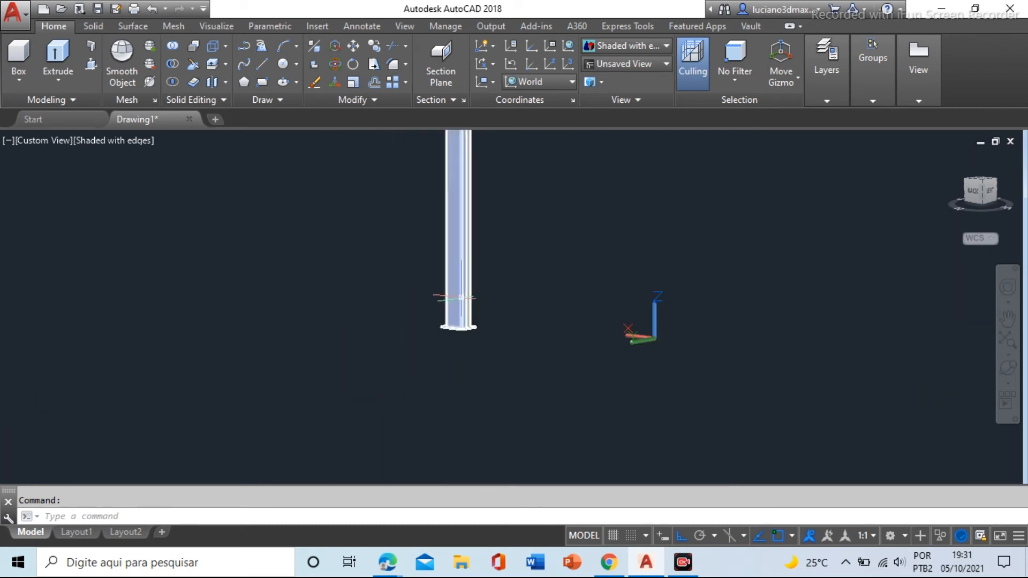
{"action": "scroll", "coordinate": [459, 298], "scroll_direction": "up", "scroll_amount": 6}
{"action": "scroll", "coordinate": [482, 310], "scroll_direction": "down", "scroll_amount": 6}
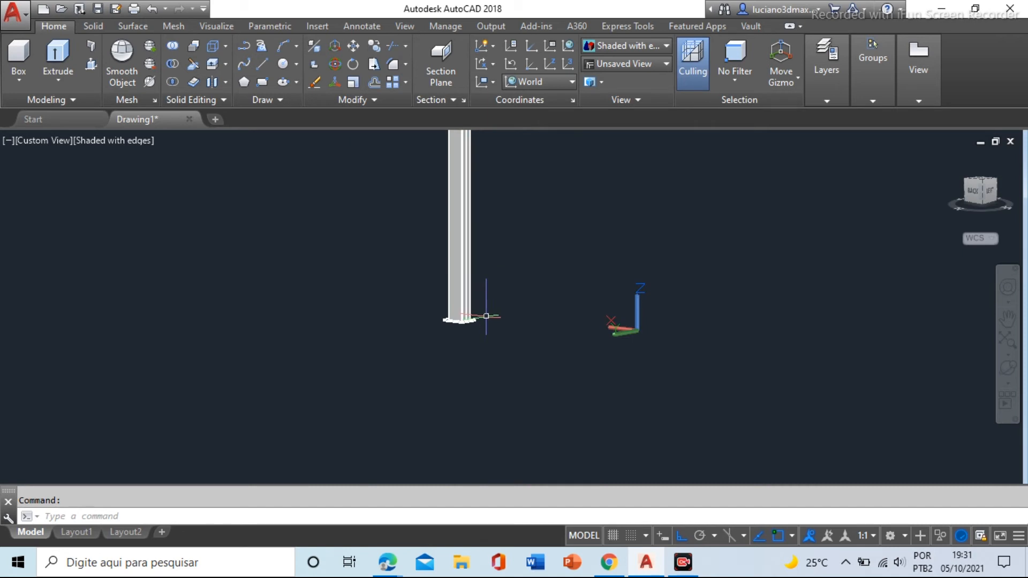
{"action": "scroll", "coordinate": [483, 317], "scroll_direction": "up", "scroll_amount": 2}
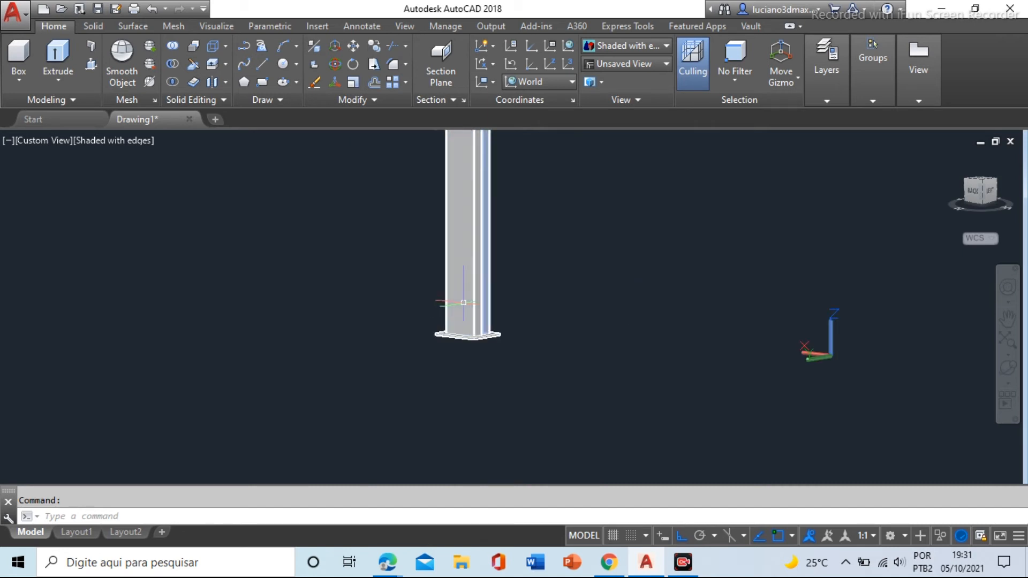
{"action": "scroll", "coordinate": [461, 299], "scroll_direction": "up", "scroll_amount": 1}
{"action": "middle_click_drag", "start_coordinate": [461, 299], "coordinate": [473, 321], "text": "shift"}
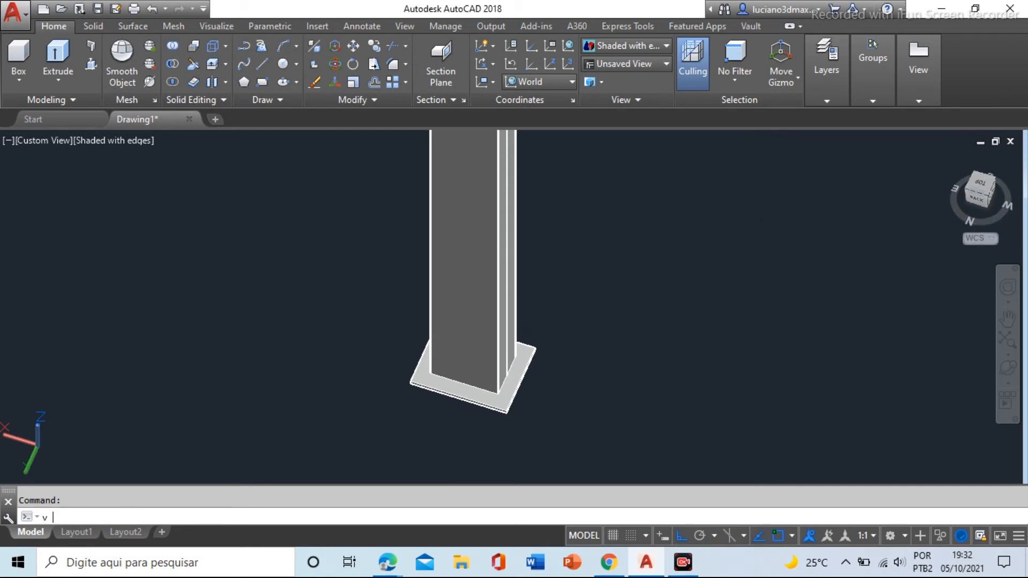
Try to switch to the SW Isometric preset view through the View Manager
{"action": "key", "text": "Return"}
{"action": "left_click_drag", "start_coordinate": [449, 176], "coordinate": [886, 151]}
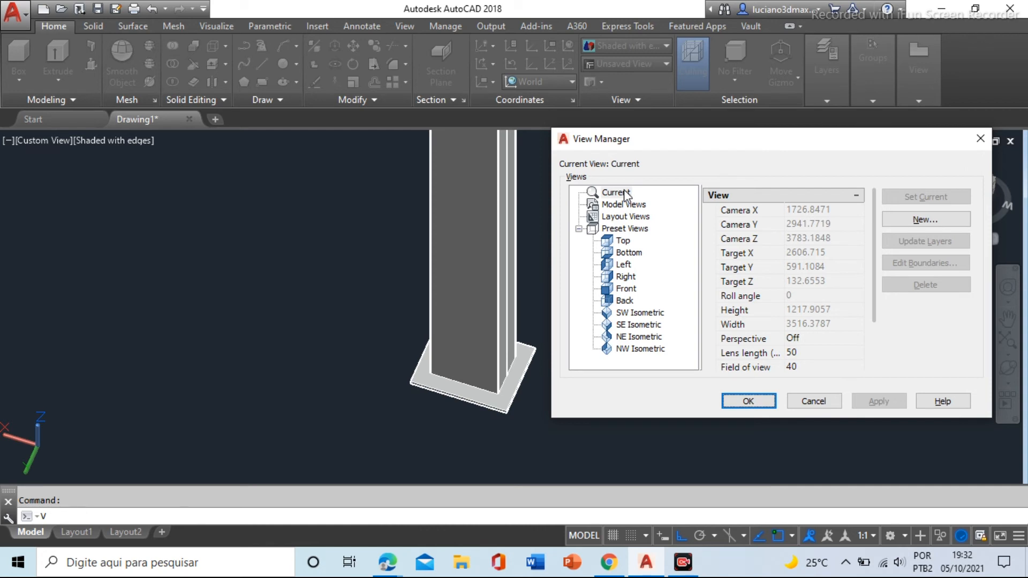
{"action": "left_click", "coordinate": [579, 229]}
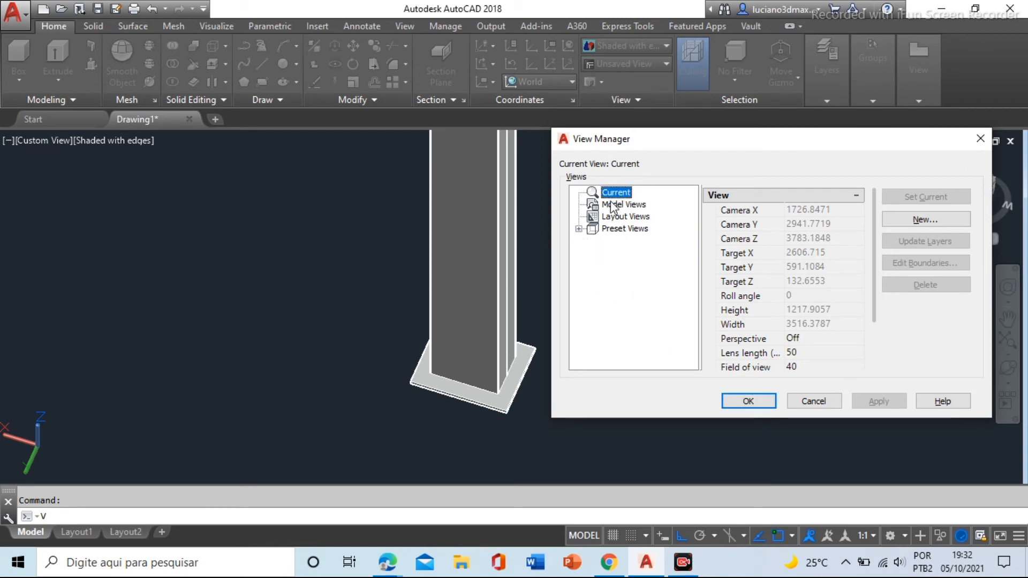
{"action": "left_click", "coordinate": [578, 229]}
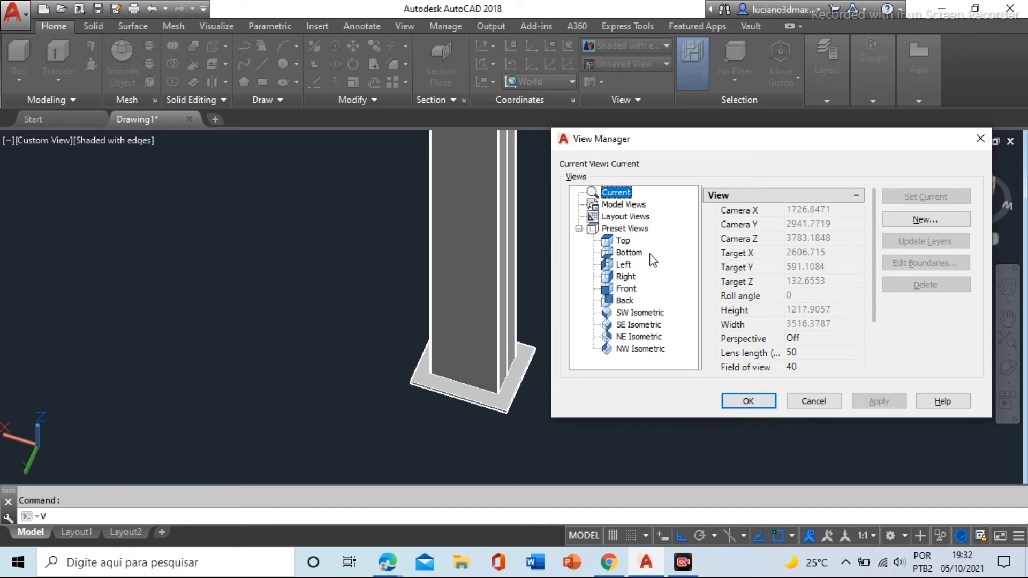
{"action": "left_click", "coordinate": [638, 314]}
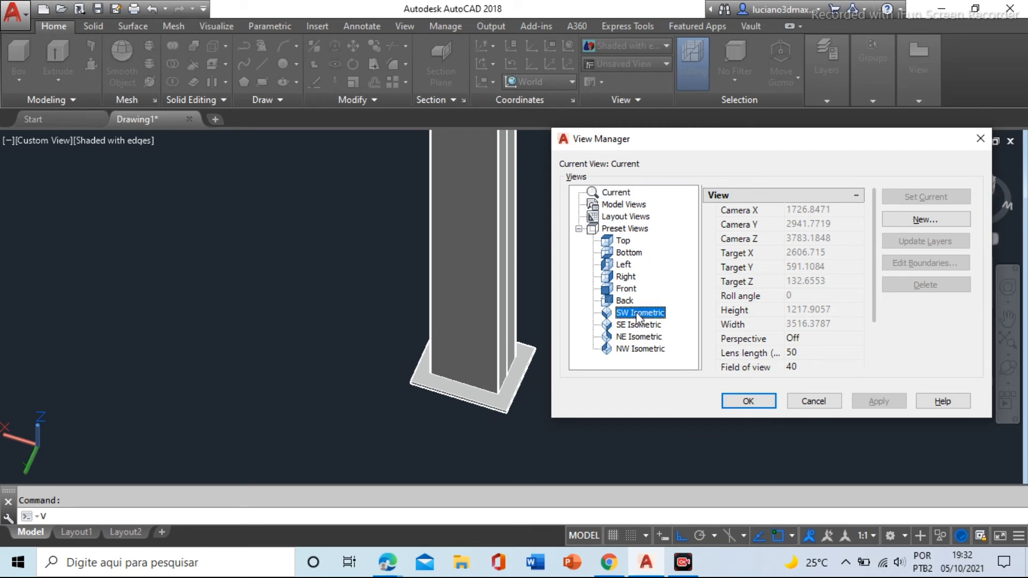
{"action": "left_click", "coordinate": [748, 401]}
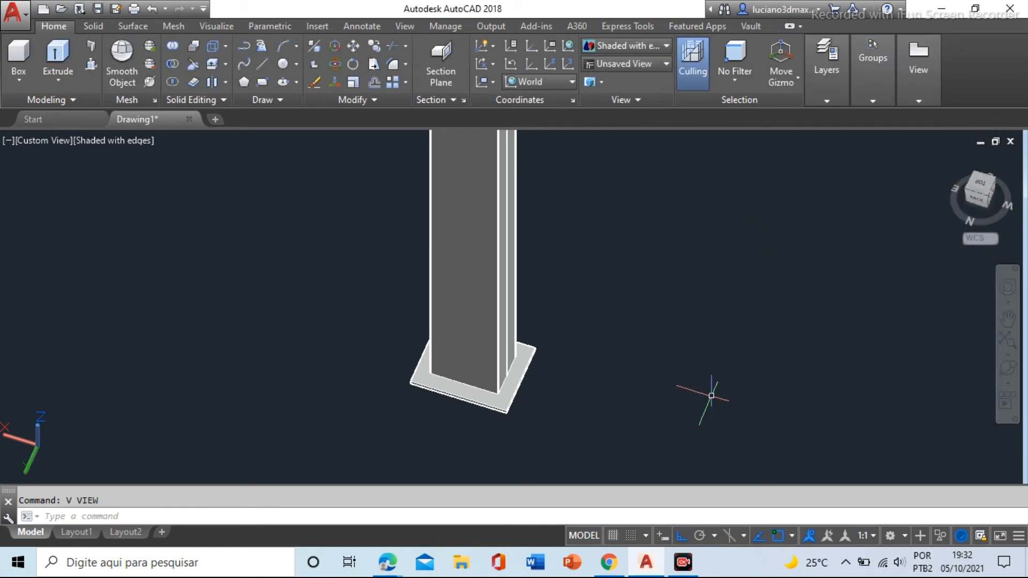
Apply the SE Isometric preset view through the View Manager and inspect the column's base up close
{"action": "type", "text": "v"}
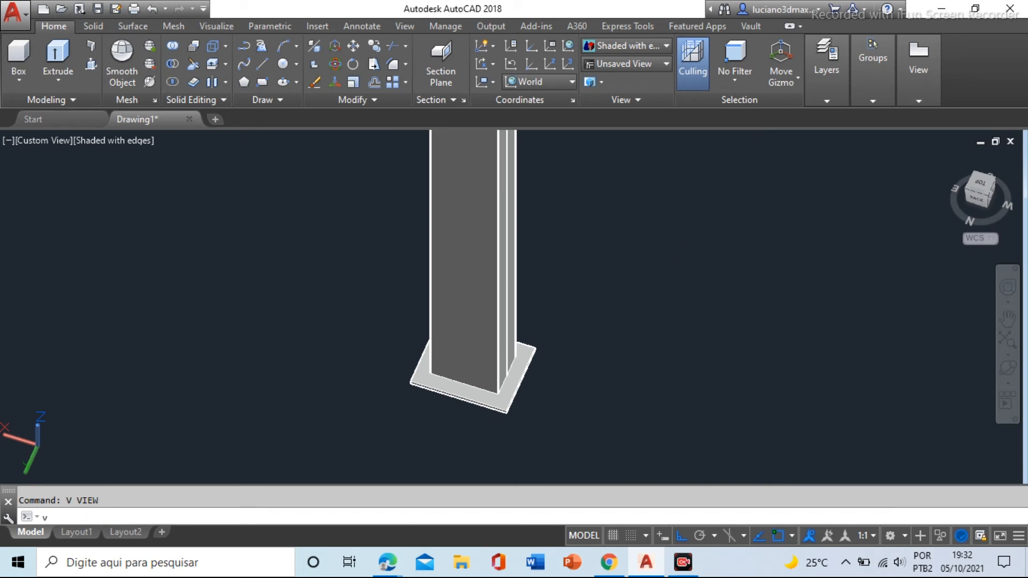
{"action": "key", "text": "Return"}
{"action": "left_click", "coordinate": [634, 325]}
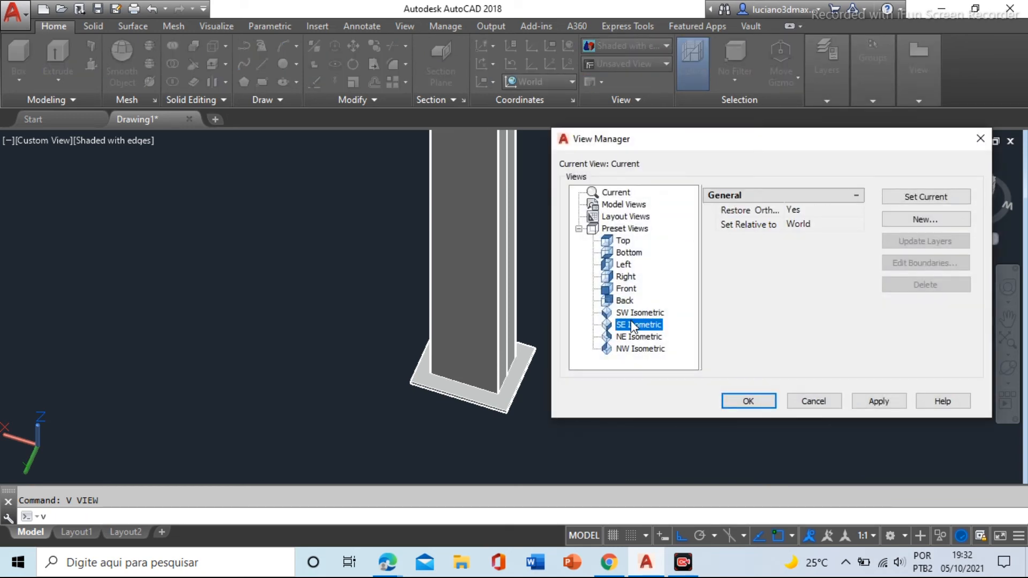
{"action": "left_click", "coordinate": [856, 402]}
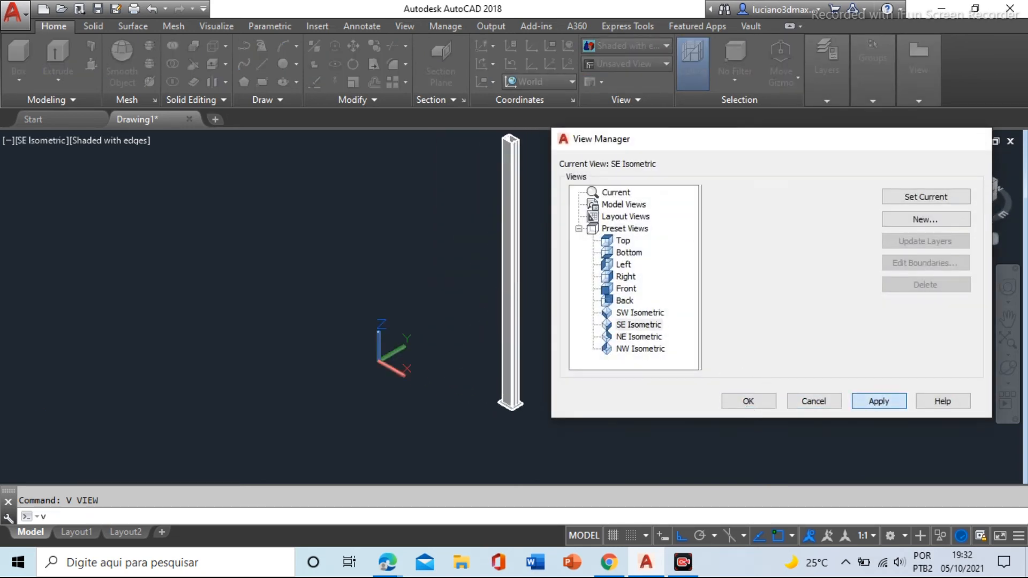
{"action": "left_click", "coordinate": [747, 401]}
{"action": "scroll", "coordinate": [563, 391], "scroll_direction": "up", "scroll_amount": 8}
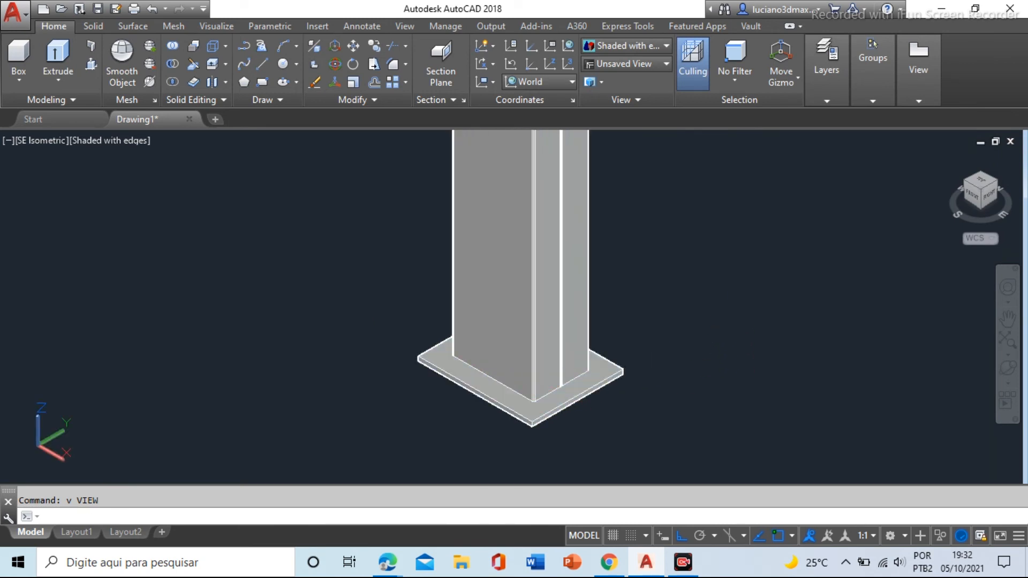
Apply the NW Isometric preset view with the VIEW command and inspect the base plate up close
{"action": "type", "text": "v"}
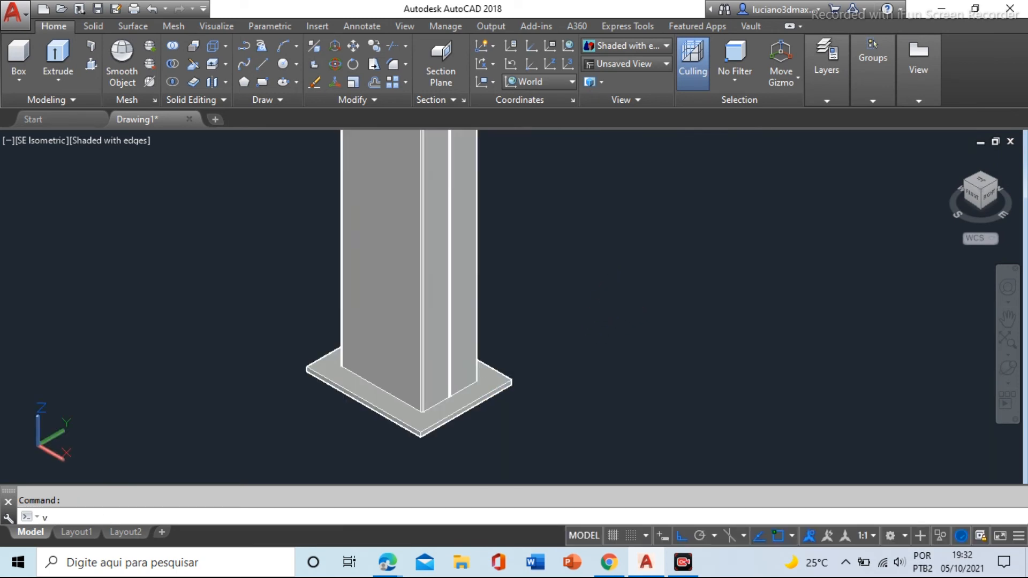
{"action": "key", "text": "Return"}
{"action": "left_click", "coordinate": [639, 349]}
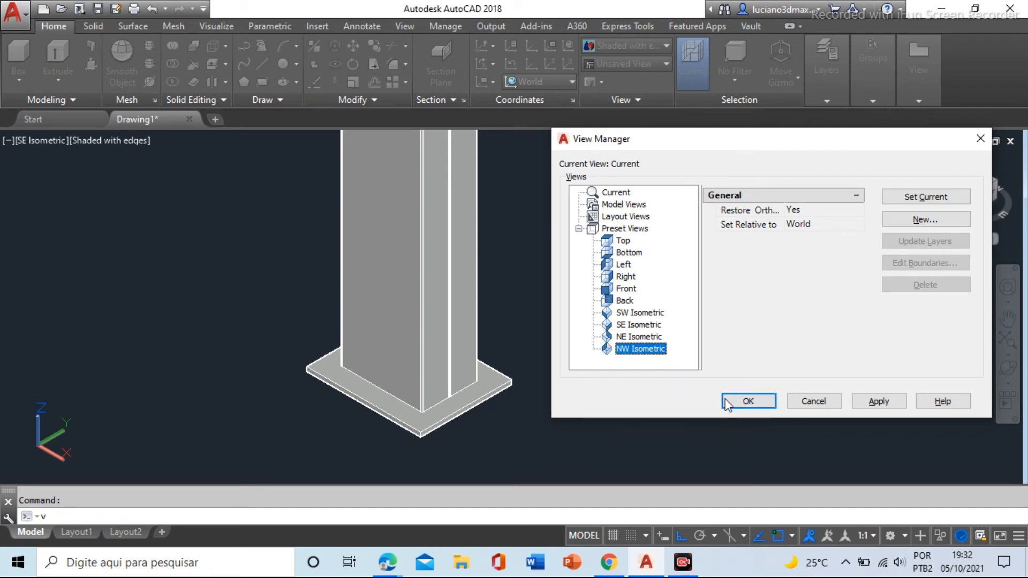
{"action": "left_click", "coordinate": [874, 405]}
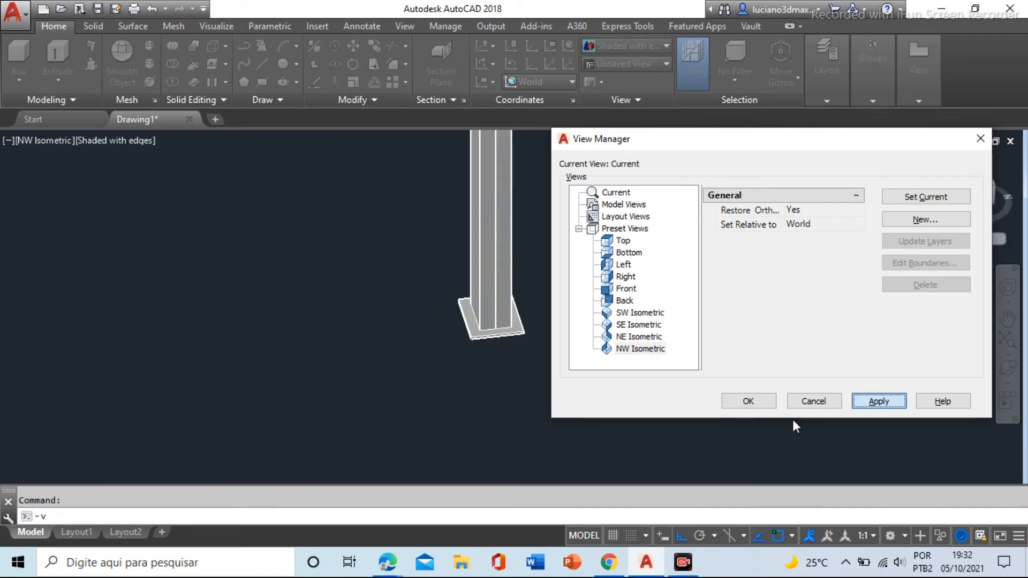
{"action": "left_click", "coordinate": [748, 401]}
{"action": "scroll", "coordinate": [530, 370], "scroll_direction": "up", "scroll_amount": 5}
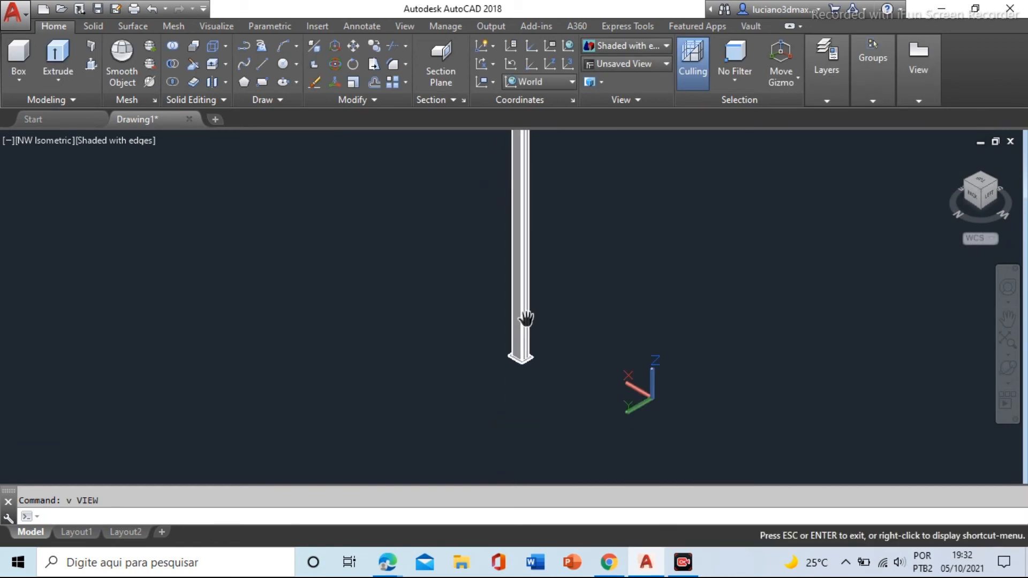
{"action": "middle_click_drag", "start_coordinate": [572, 434], "coordinate": [575, 337]}
{"action": "scroll", "coordinate": [542, 332], "scroll_direction": "up", "scroll_amount": 4}
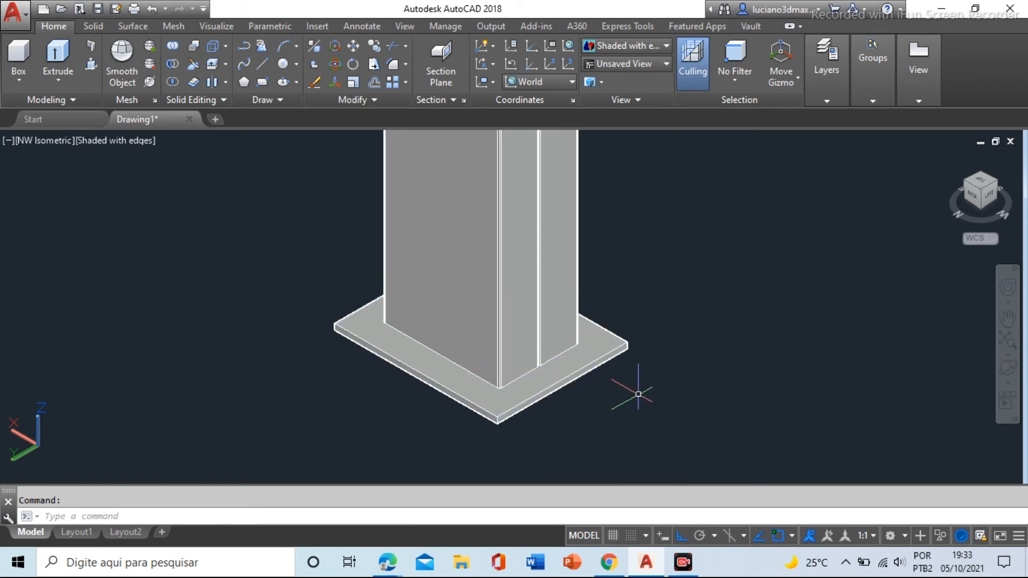
Switch to the Top view of the column with the ViewCube, rotate it until north points up, and inspect the profiles
{"action": "left_click_drag", "start_coordinate": [980, 184], "coordinate": [756, 284]}
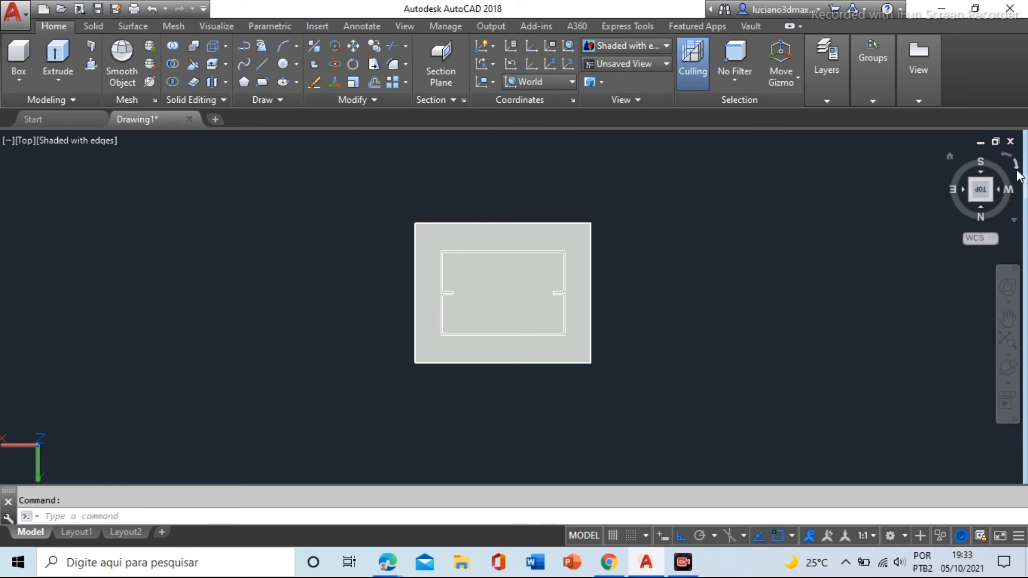
{"action": "left_click", "coordinate": [1016, 175]}
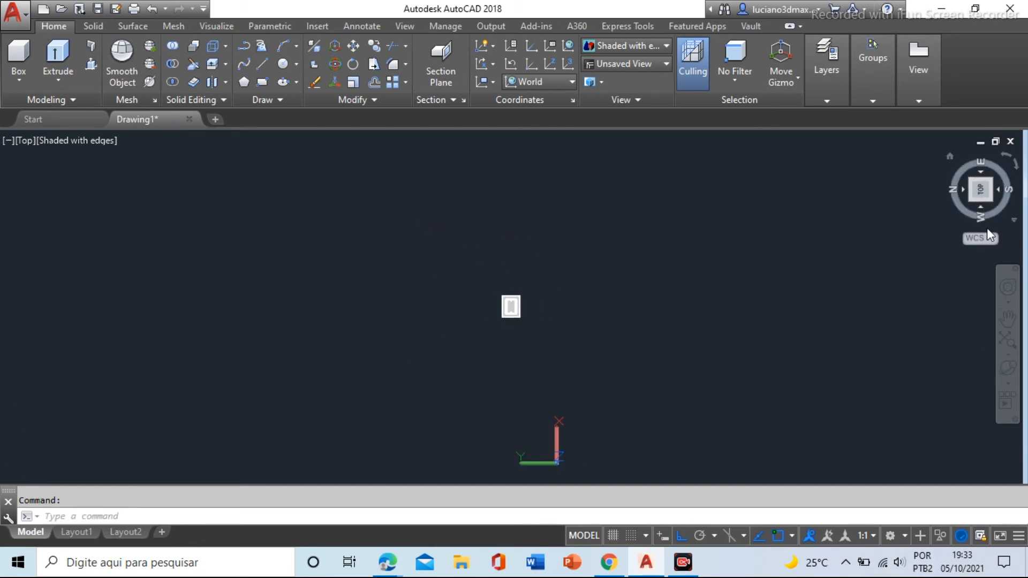
{"action": "left_click", "coordinate": [1017, 169]}
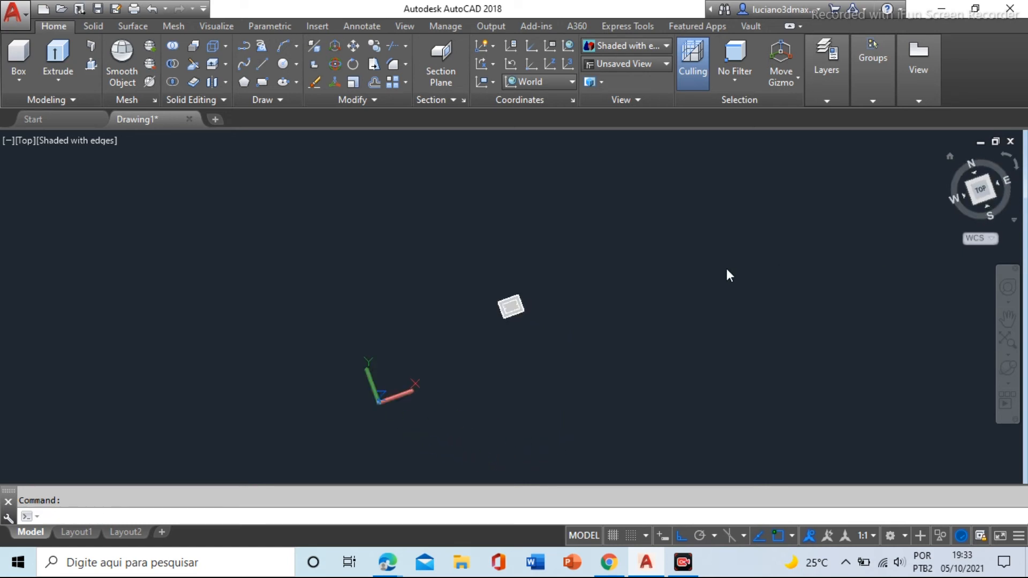
{"action": "scroll", "coordinate": [514, 289], "scroll_direction": "up", "scroll_amount": 10}
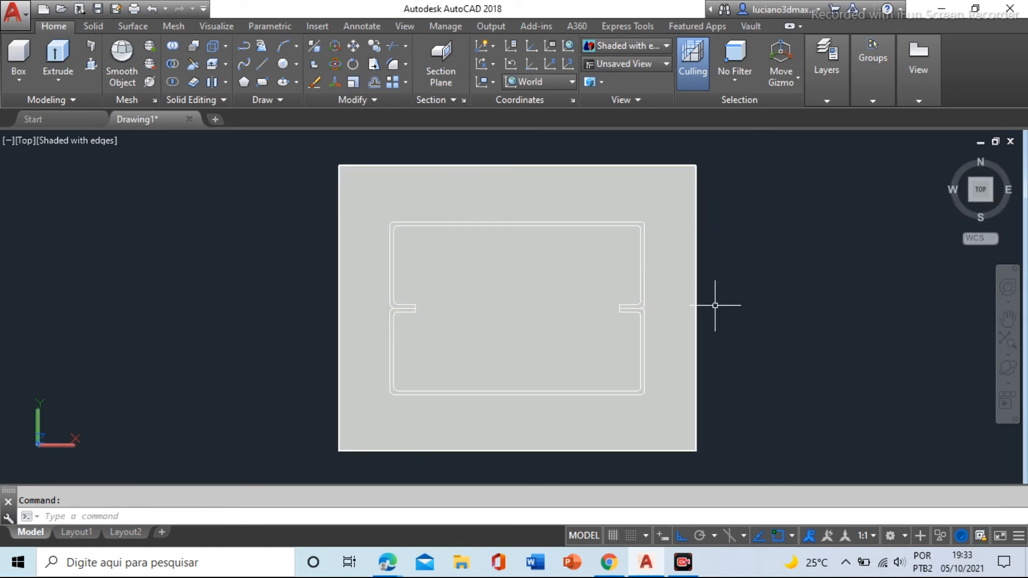
Set the visual style of the column's top view to Wireframe with the VSCURRENT command
{"action": "middle_click_drag", "start_coordinate": [691, 310], "coordinate": [591, 350]}
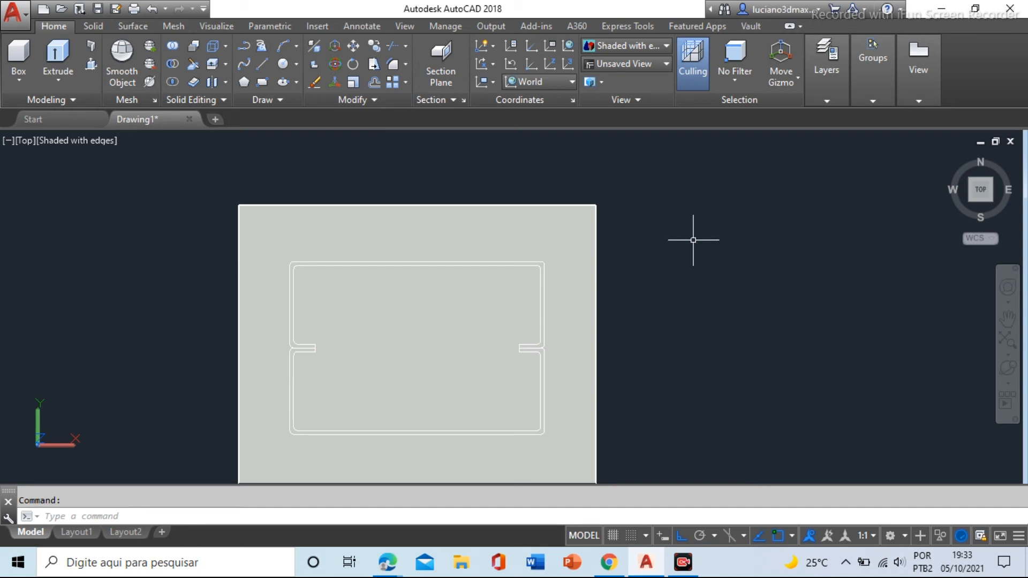
{"action": "scroll", "coordinate": [367, 163], "scroll_direction": "down", "scroll_amount": 3}
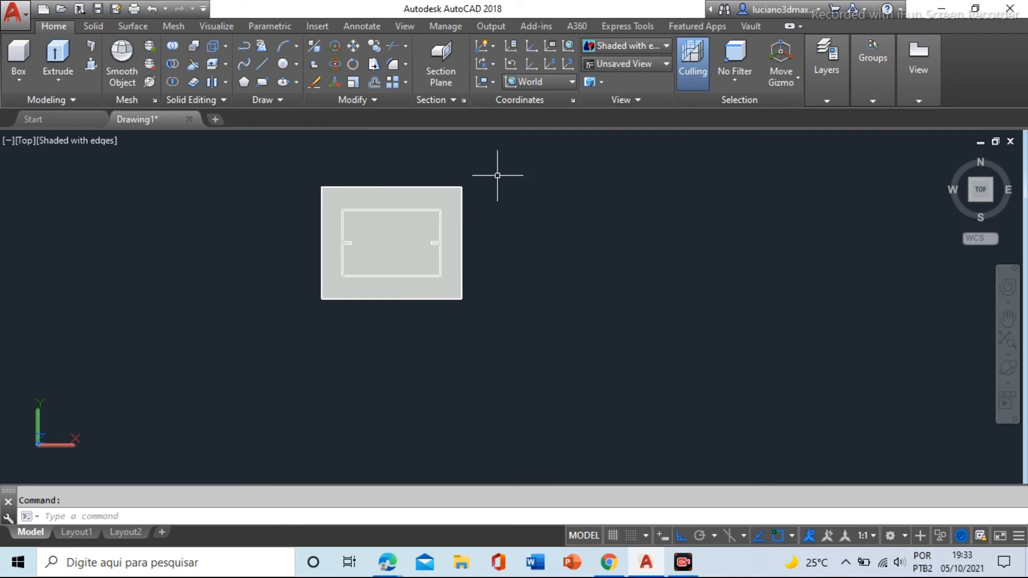
{"action": "scroll", "coordinate": [497, 175], "scroll_direction": "down", "scroll_amount": 2}
{"action": "scroll", "coordinate": [402, 171], "scroll_direction": "up", "scroll_amount": 3}
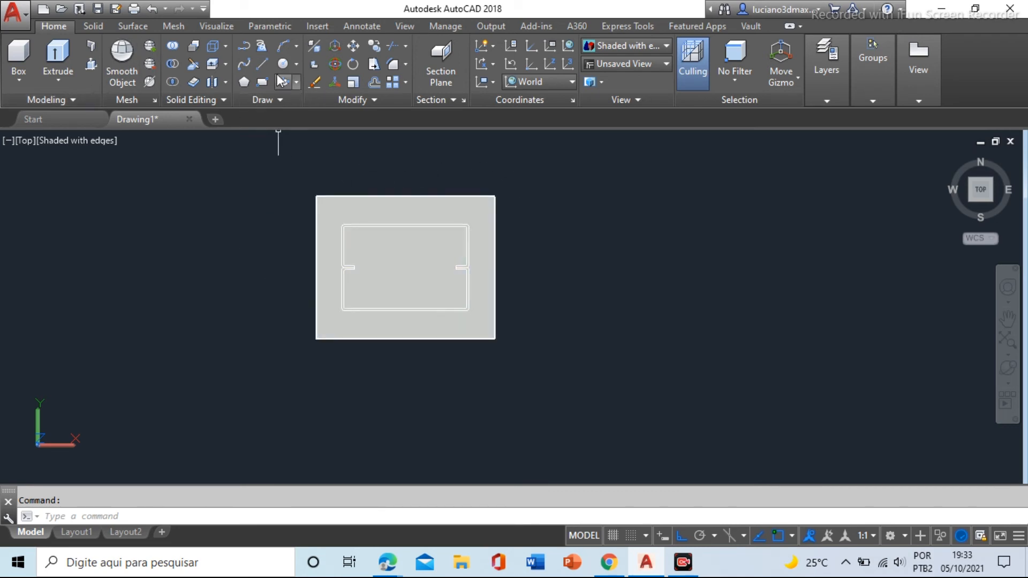
{"action": "left_click", "coordinate": [283, 64]}
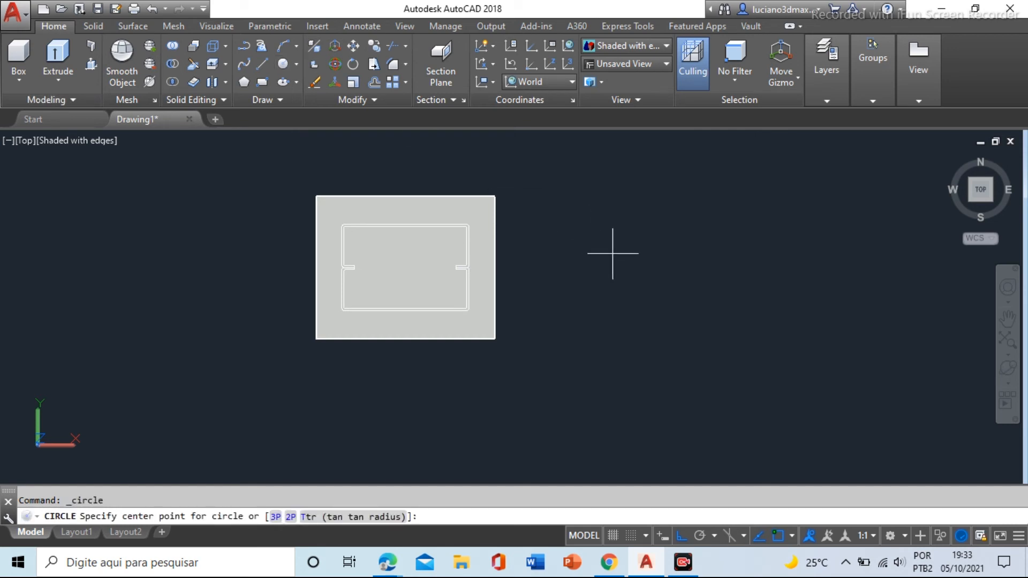
{"action": "key", "text": "Escape"}
{"action": "type", "text": "vs"}
{"action": "key", "text": "Return"}
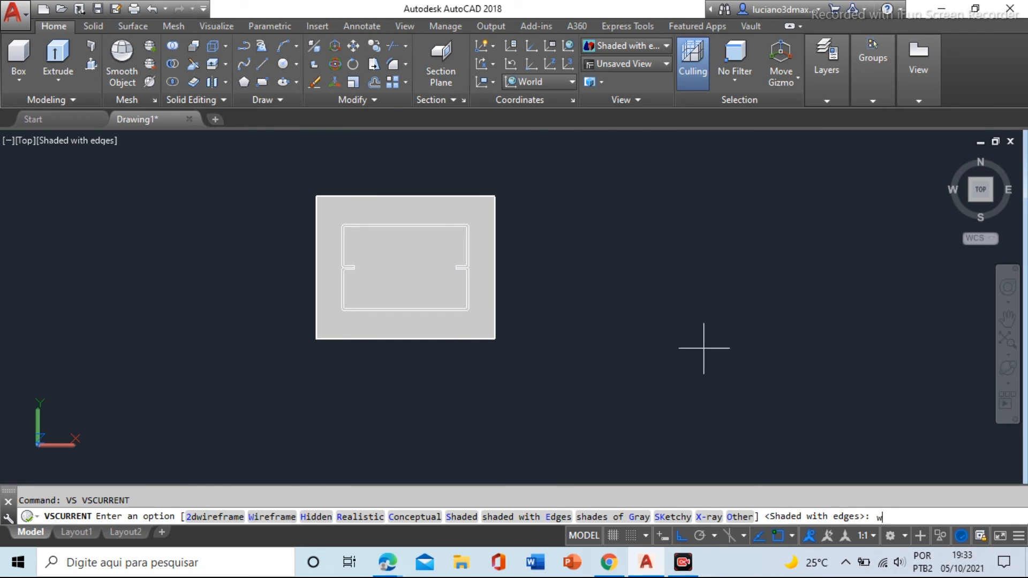
{"action": "key", "text": "Return"}
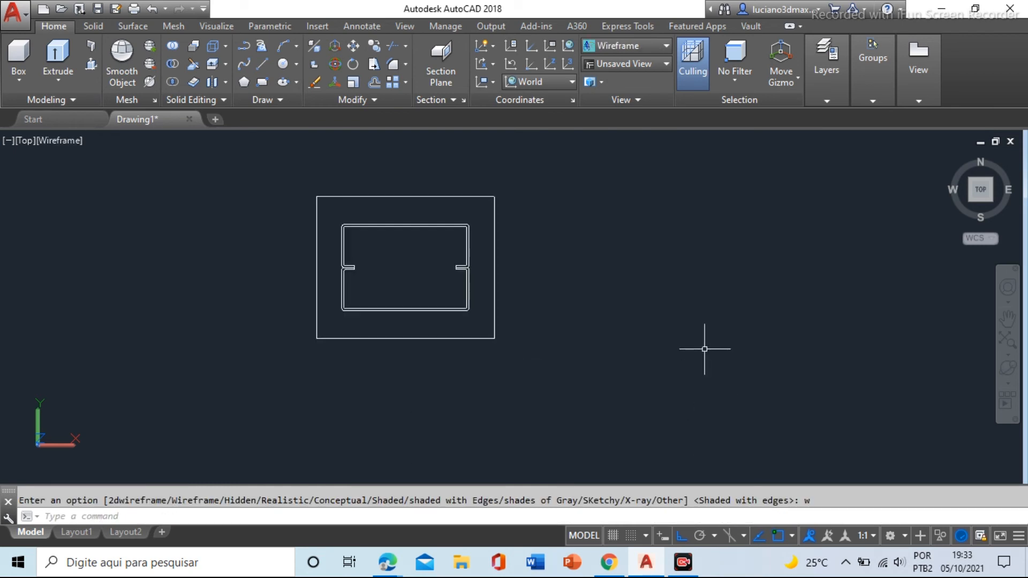
{"action": "left_click", "coordinate": [59, 141]}
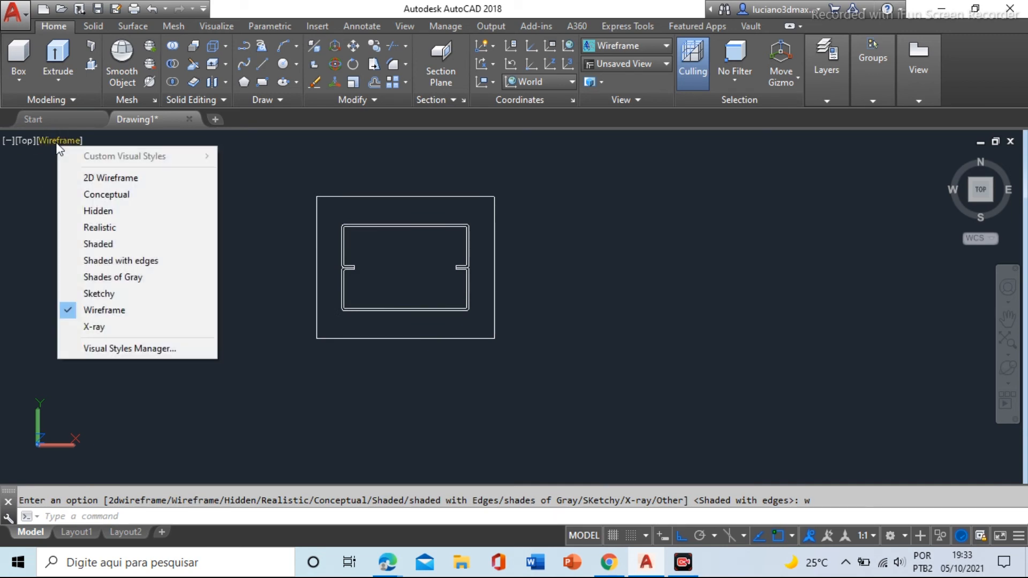
{"action": "left_click", "coordinate": [624, 290]}
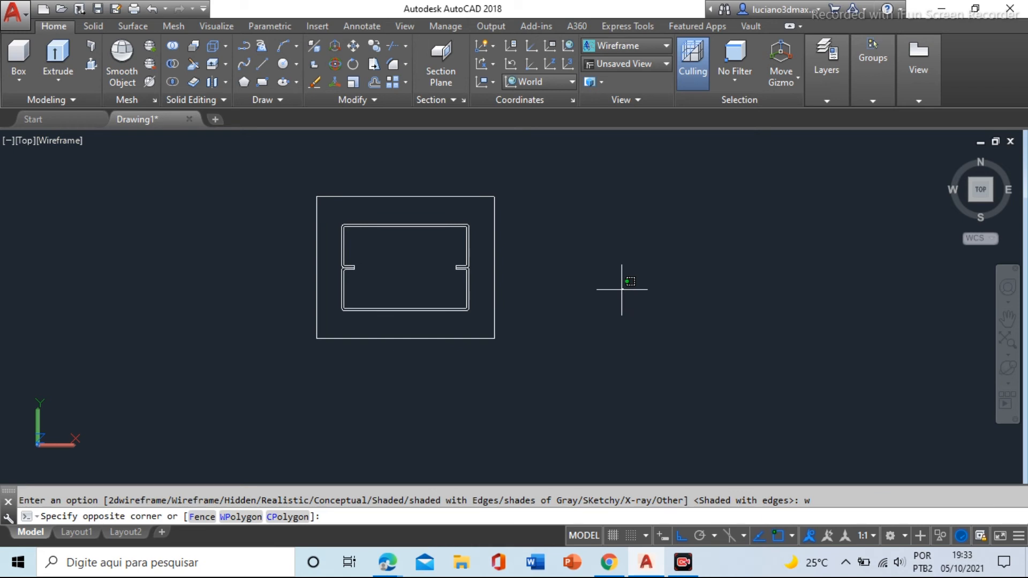
{"action": "key", "text": "Escape"}
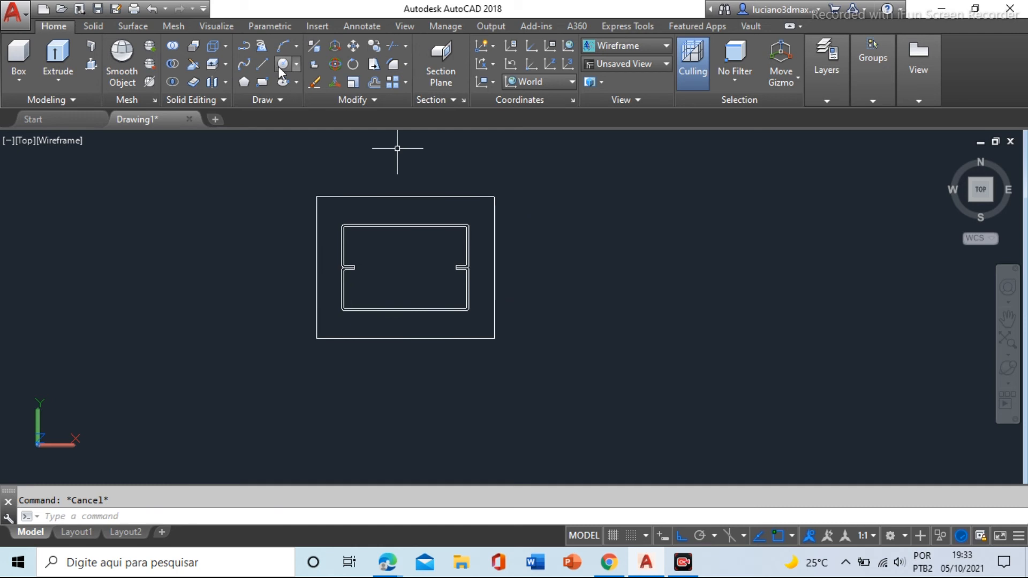
Draw a circle with a diameter of 21 in the empty area to the right of the base plate
{"action": "left_click", "coordinate": [282, 65]}
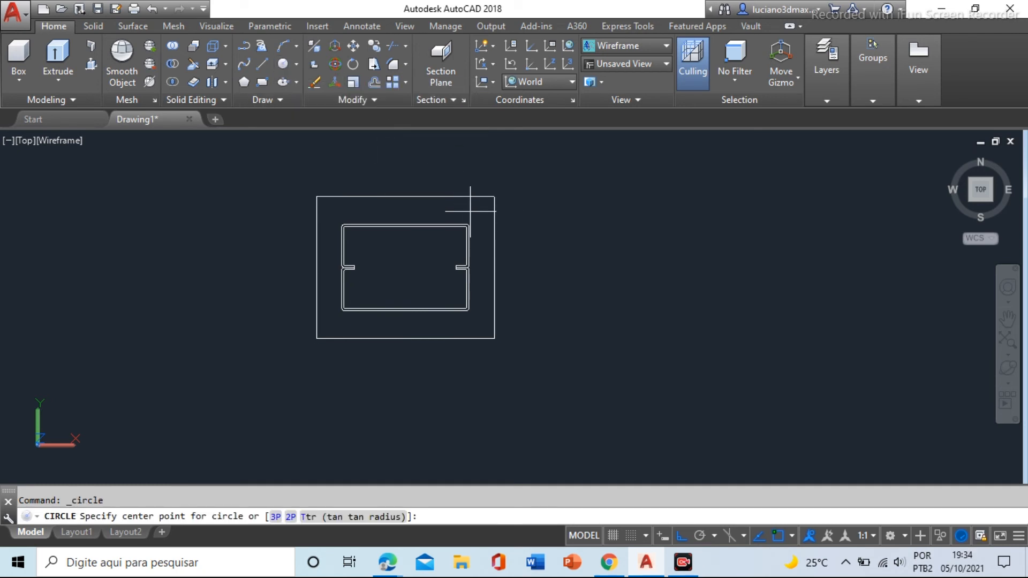
{"action": "scroll", "coordinate": [578, 205], "scroll_direction": "up", "scroll_amount": 3}
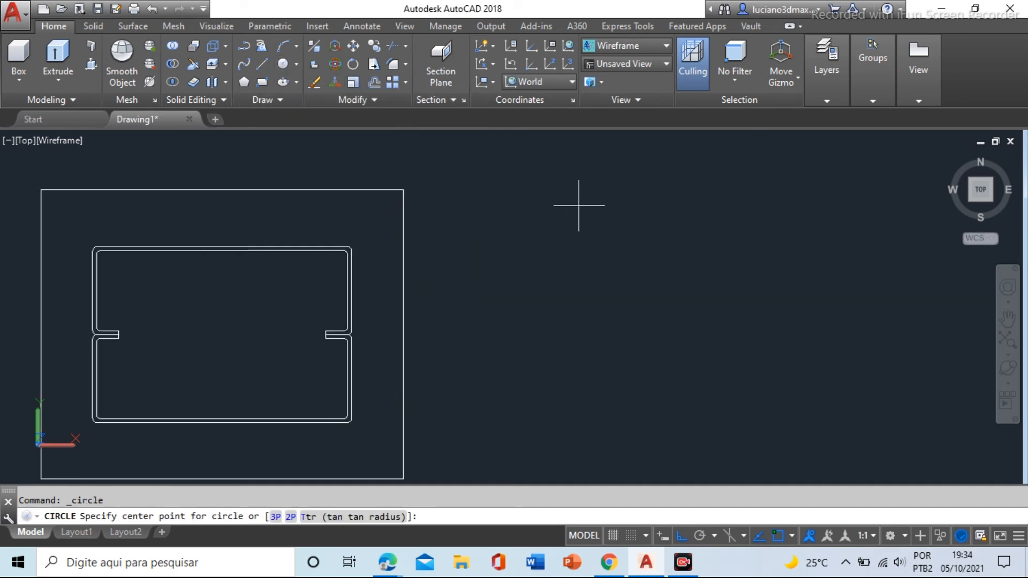
{"action": "left_click", "coordinate": [517, 247]}
{"action": "type", "text": "d"}
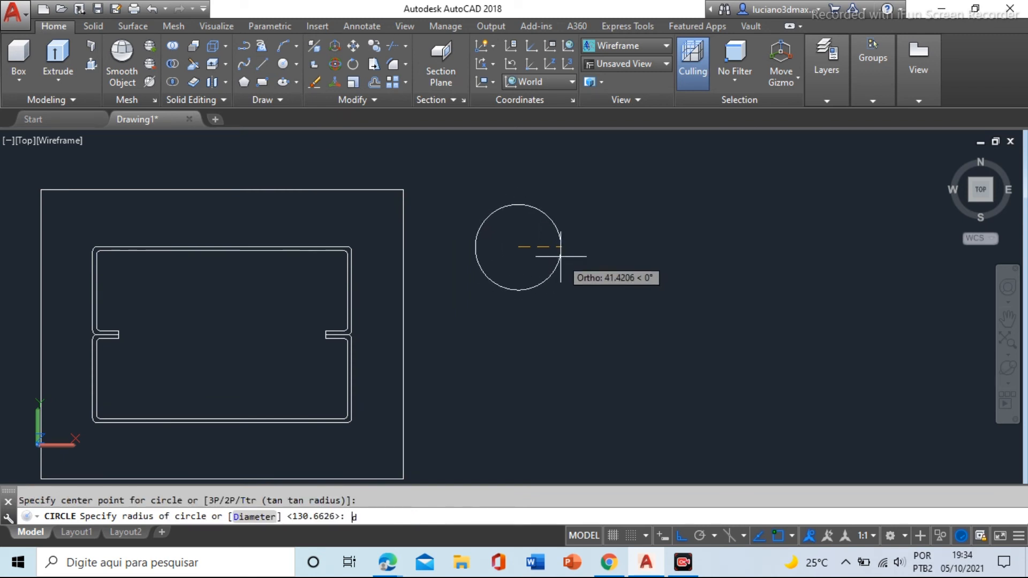
{"action": "key", "text": "Return"}
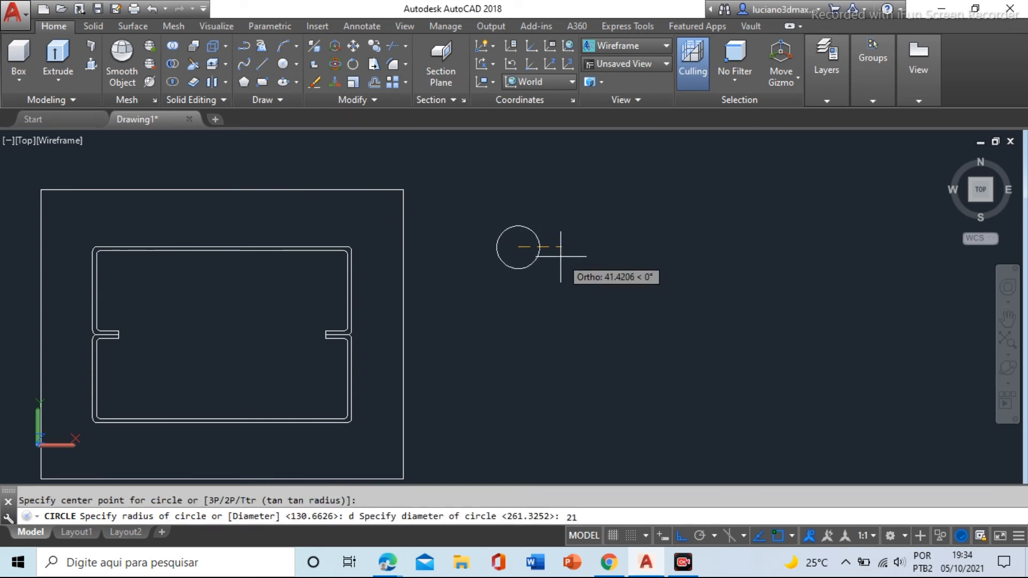
{"action": "key", "text": "Return"}
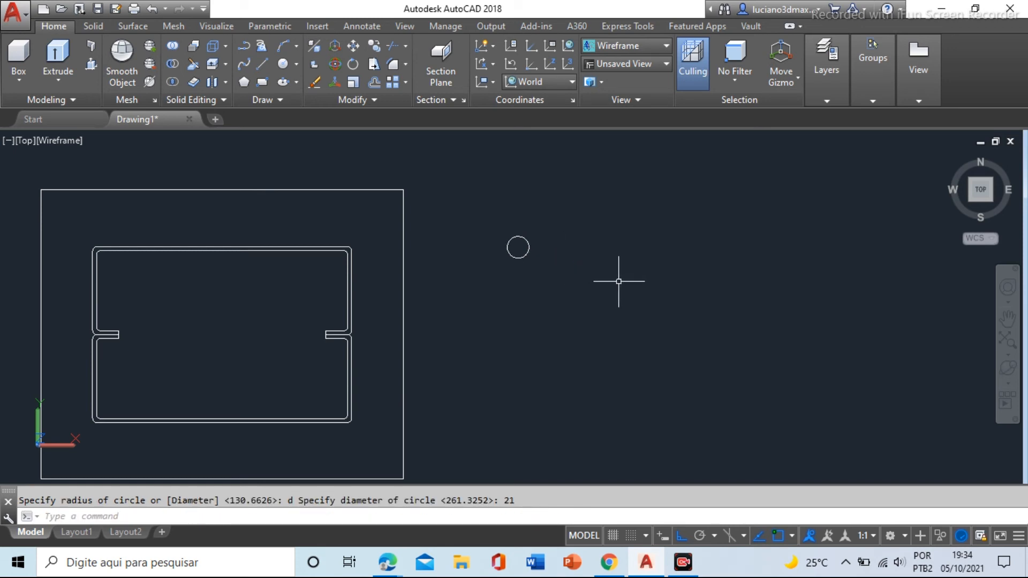
{"action": "scroll", "coordinate": [535, 240], "scroll_direction": "up", "scroll_amount": 3}
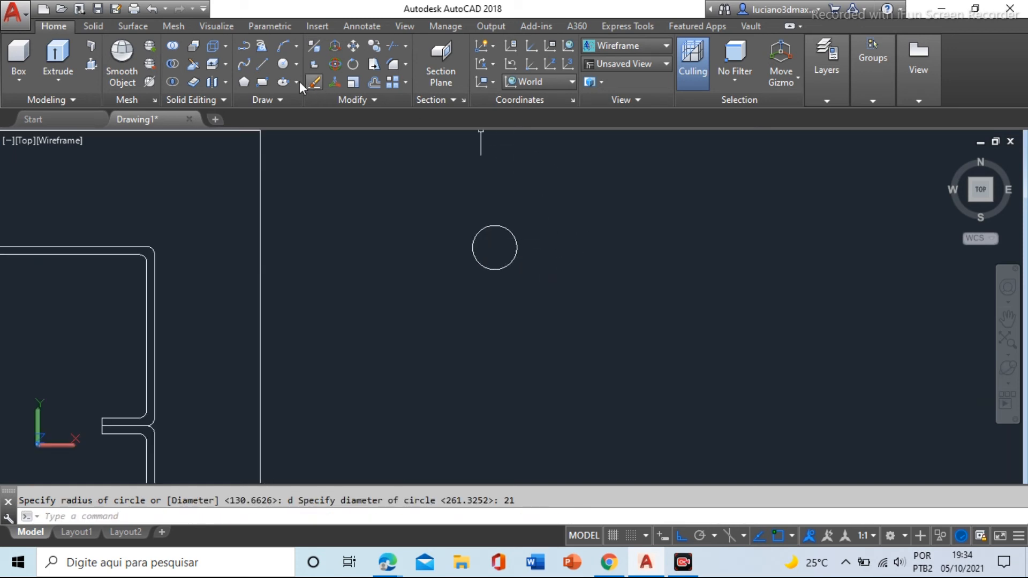
{"action": "type", "text": "di"}
{"action": "key", "text": "Return"}
{"action": "scroll", "coordinate": [493, 251], "scroll_direction": "up", "scroll_amount": 1}
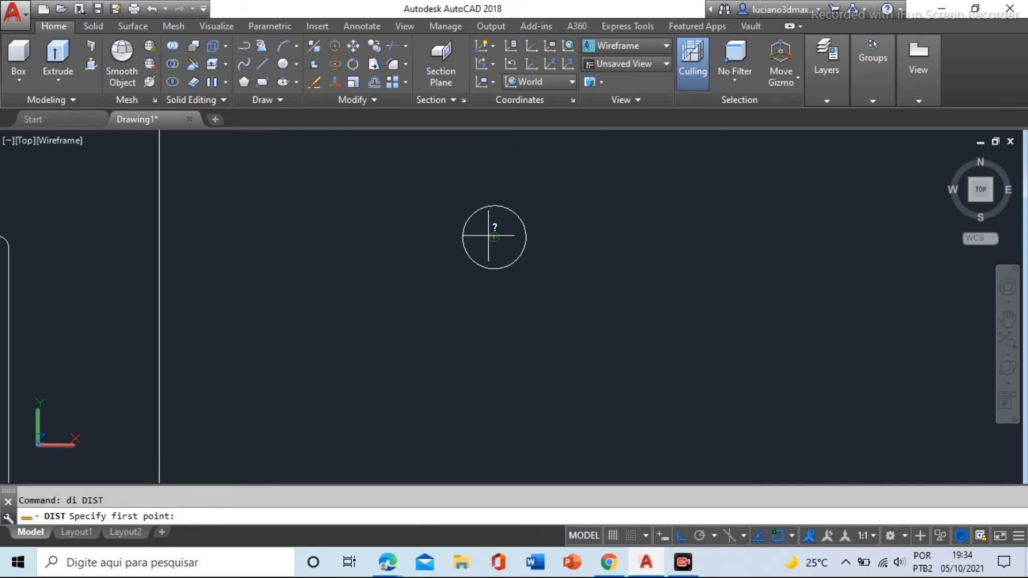
{"action": "left_click", "coordinate": [489, 236]}
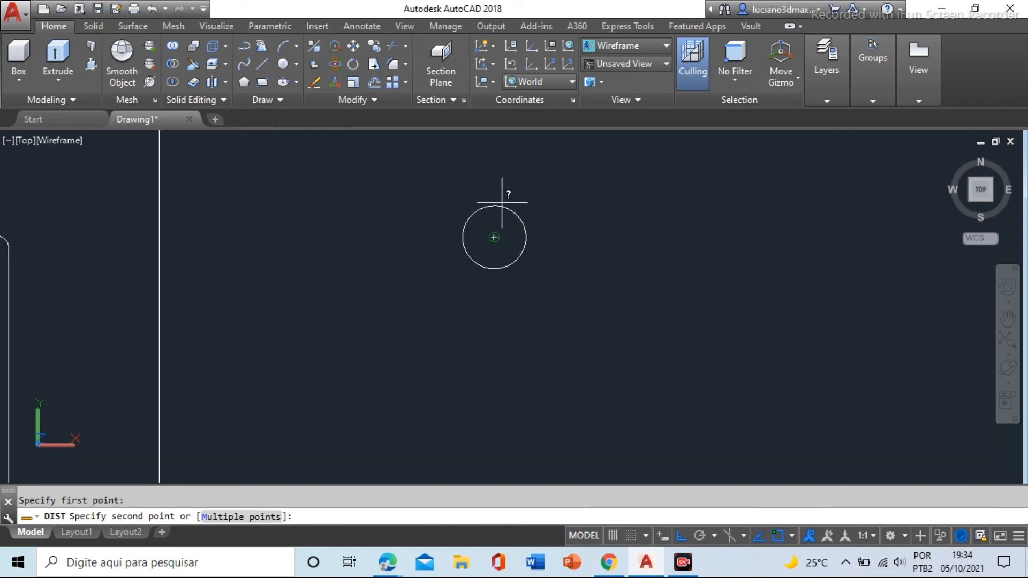
{"action": "key", "text": "Escape"}
Measure the circle's diameter with DIST, snapping from its left quadrant to its right quadrant
{"action": "type", "text": "di"}
{"action": "key", "text": "Return"}
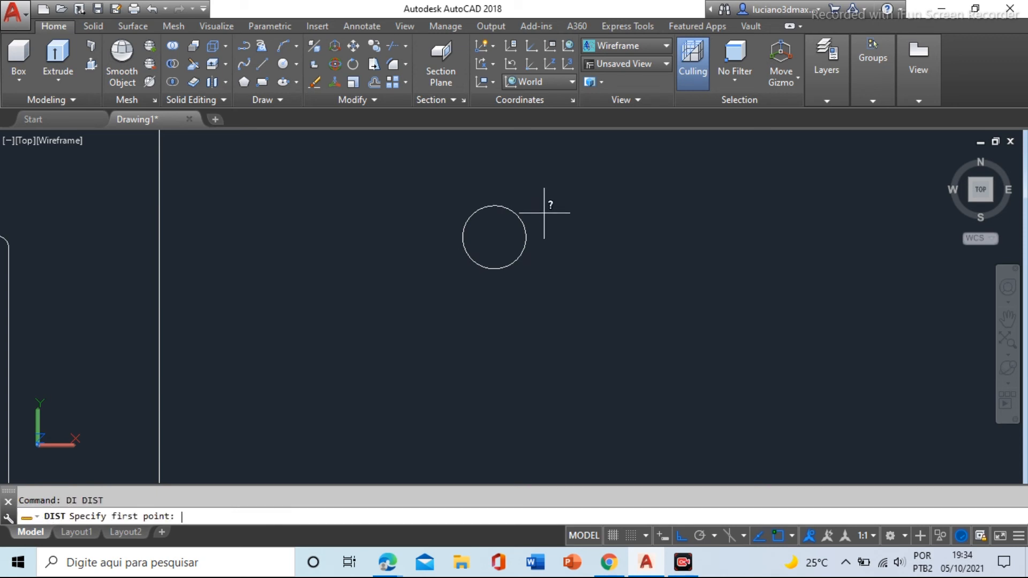
{"action": "right_click", "coordinate": [553, 213], "text": "shift"}
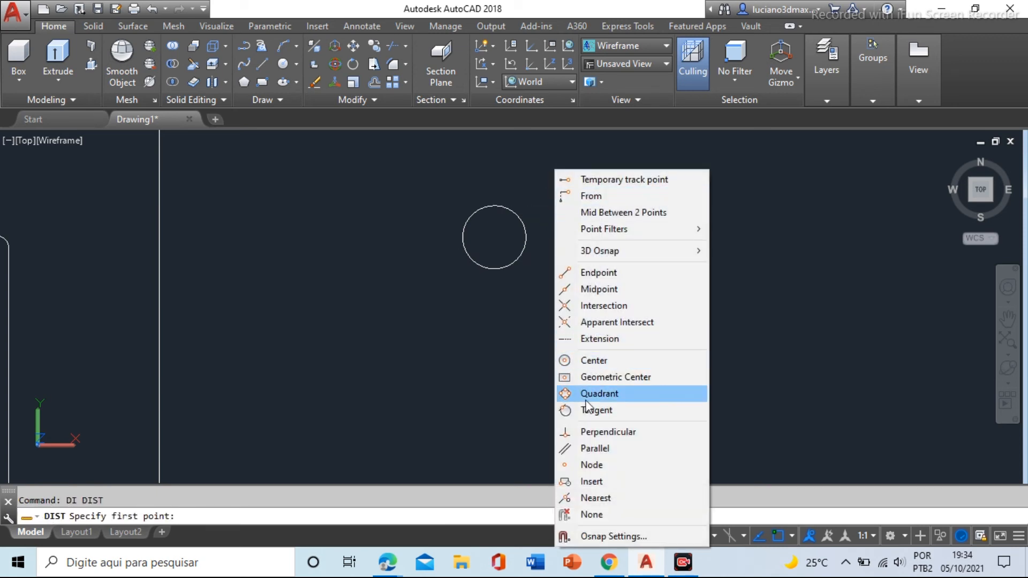
{"action": "left_click", "coordinate": [592, 394]}
{"action": "left_click", "coordinate": [463, 238]}
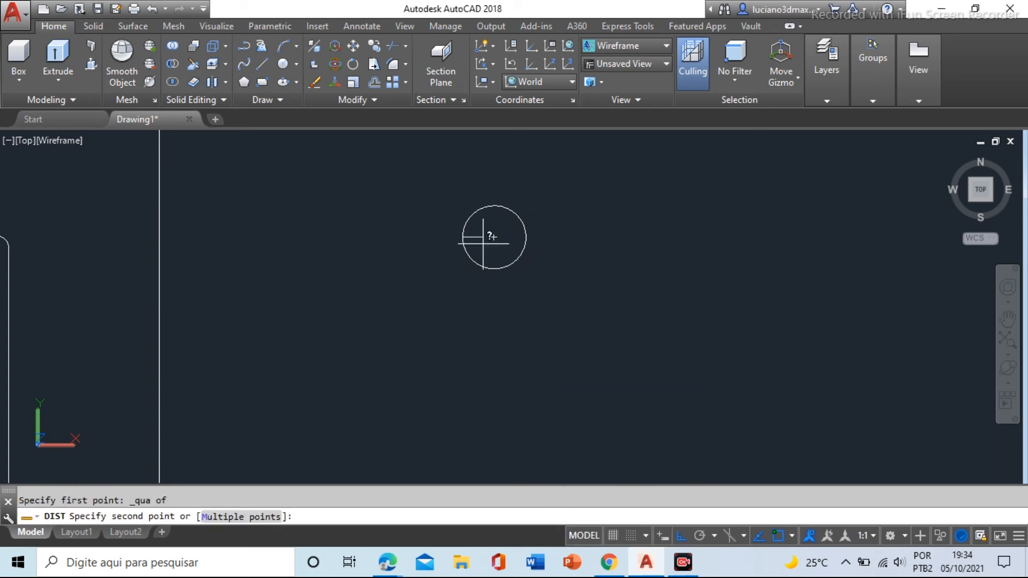
{"action": "right_click", "coordinate": [562, 223], "text": "shift"}
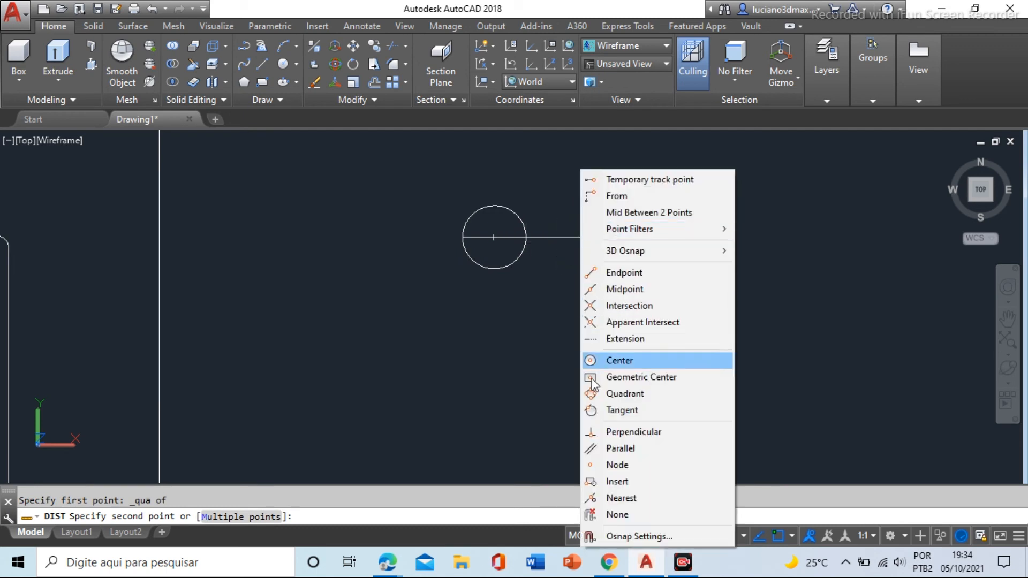
{"action": "left_click", "coordinate": [628, 394]}
{"action": "left_click", "coordinate": [528, 237]}
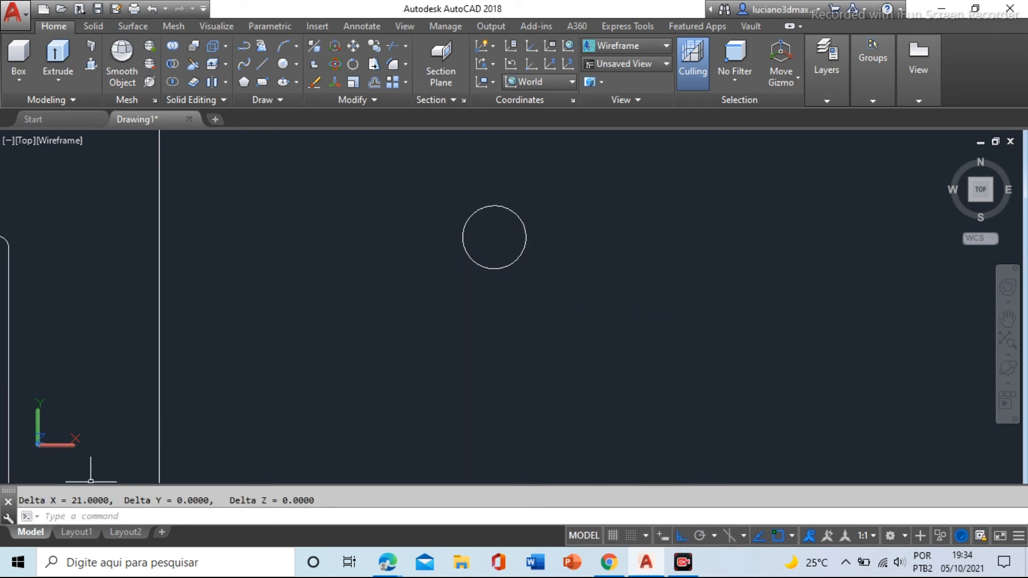
{"action": "scroll", "coordinate": [520, 321], "scroll_direction": "down", "scroll_amount": 3}
{"action": "key", "text": "Escape"}
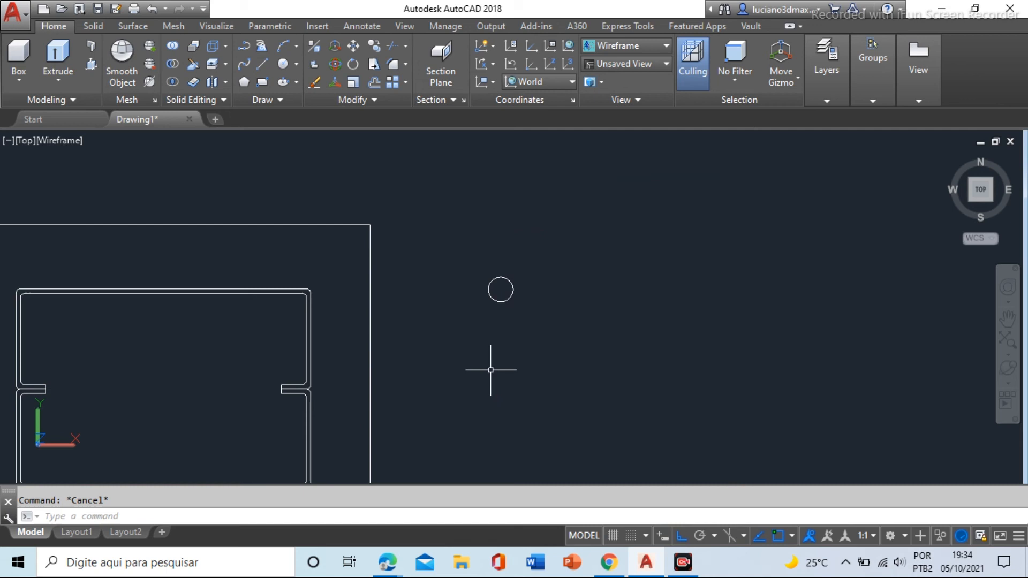
Move the circle by its center onto the base plate's upper-right corner, turning on polar tracking for the diagonal move
{"action": "type", "text": "m"}
{"action": "key", "text": "Return"}
{"action": "left_click", "coordinate": [558, 252]}
{"action": "left_click", "coordinate": [414, 371]}
{"action": "key", "text": "Return"}
{"action": "left_click", "coordinate": [500, 289]}
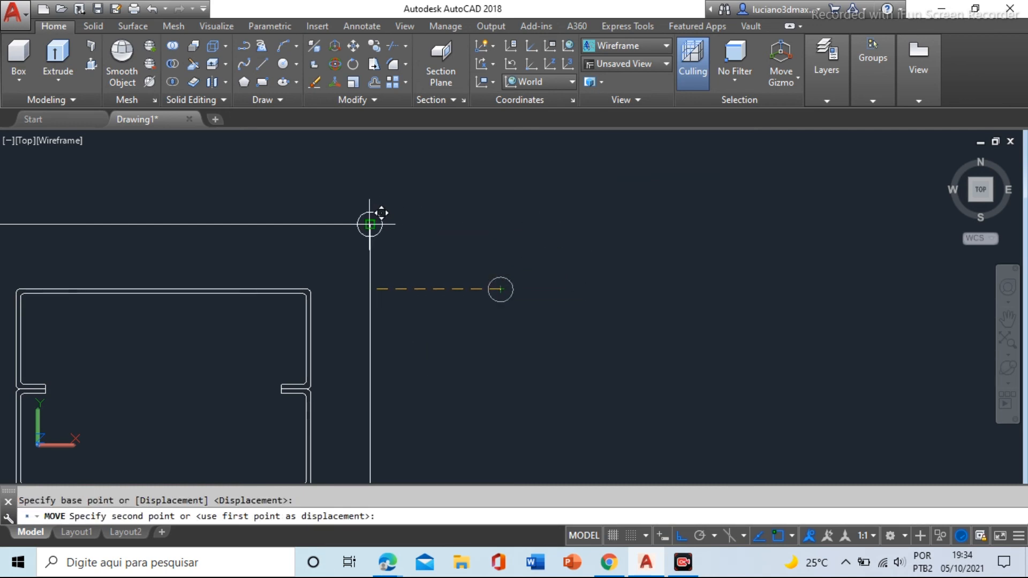
{"action": "left_click", "coordinate": [699, 535]}
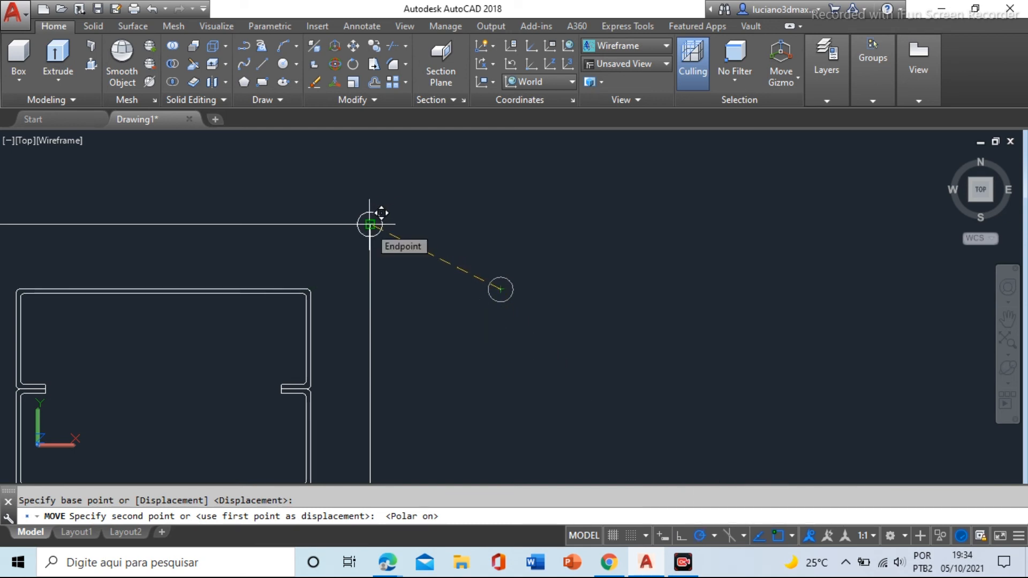
{"action": "left_click", "coordinate": [369, 224]}
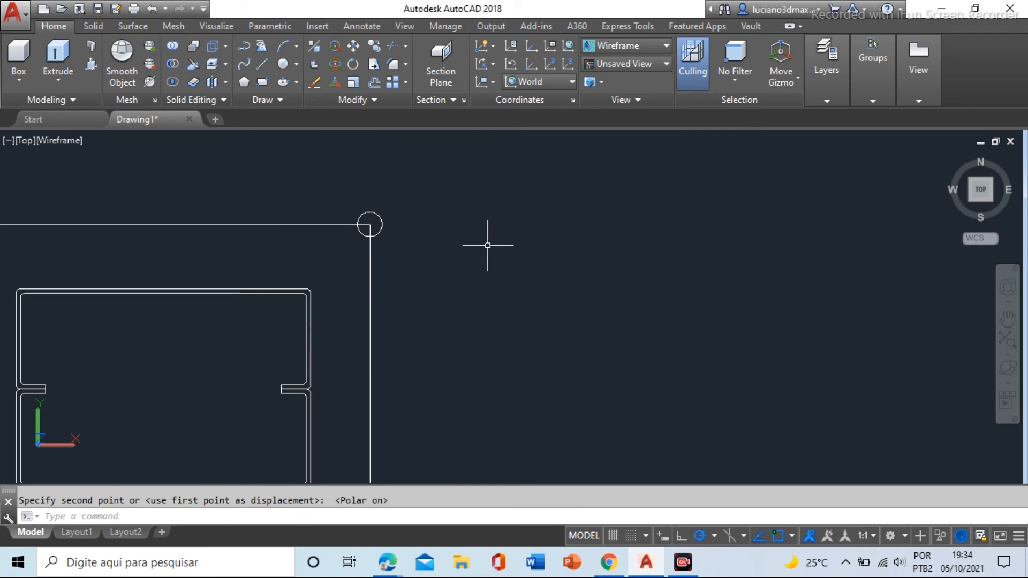
Move the circle off the plate corner into the empty area to the right of the base plate
{"action": "type", "text": "m"}
{"action": "key", "text": "Return"}
{"action": "left_click", "coordinate": [383, 221]}
{"action": "key", "text": "Return"}
{"action": "left_click", "coordinate": [411, 214]}
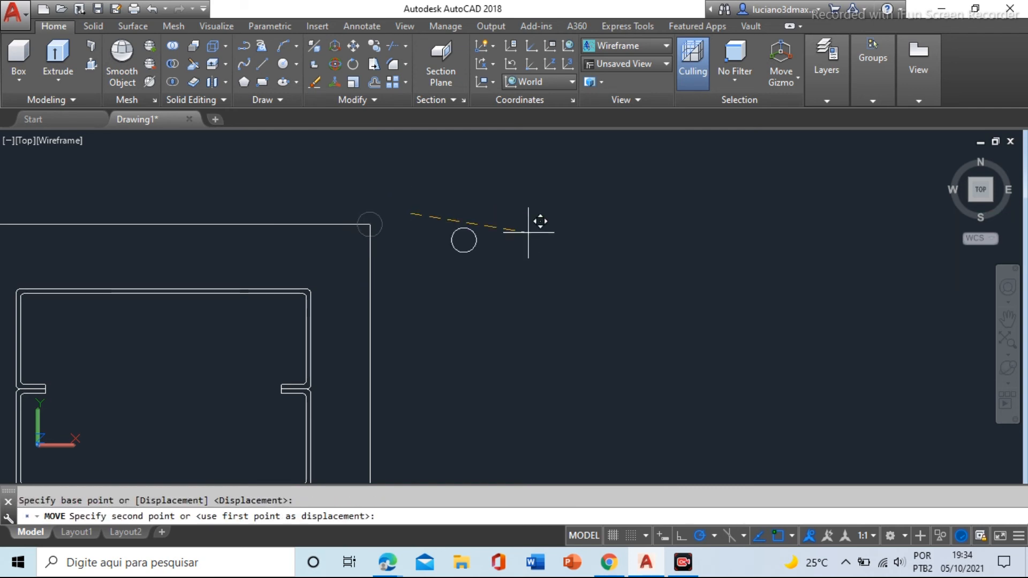
{"action": "left_click", "coordinate": [591, 252]}
Move the circle by its center to an offset of @-35,-35 from the plate's upper-right corner, using the From snap
{"action": "type", "text": "m"}
{"action": "key", "text": "Return"}
{"action": "left_click", "coordinate": [597, 229]}
{"action": "left_click", "coordinate": [486, 333]}
{"action": "key", "text": "Return"}
{"action": "left_click", "coordinate": [548, 262]}
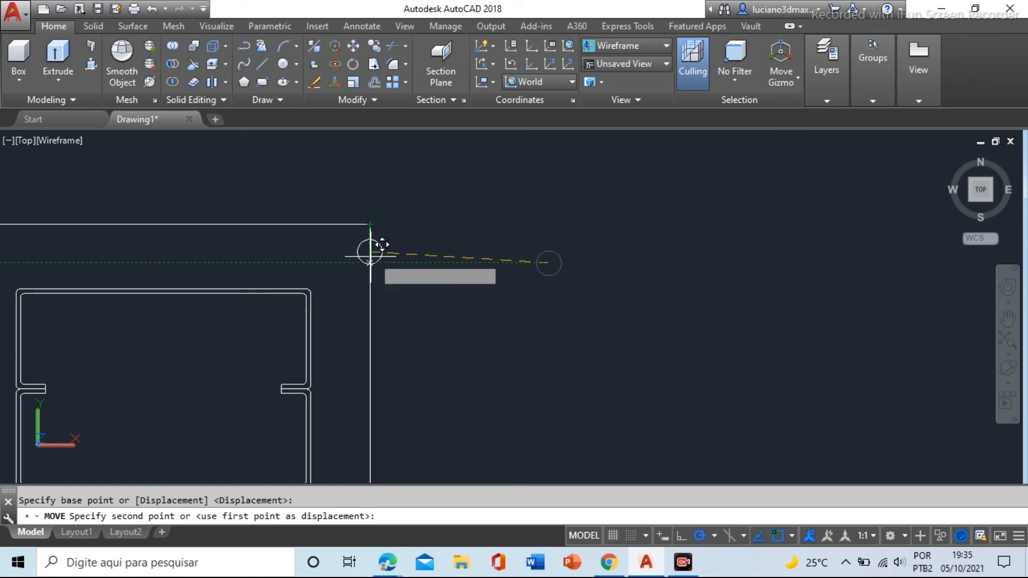
{"action": "scroll", "coordinate": [369, 241], "scroll_direction": "up", "scroll_amount": 2}
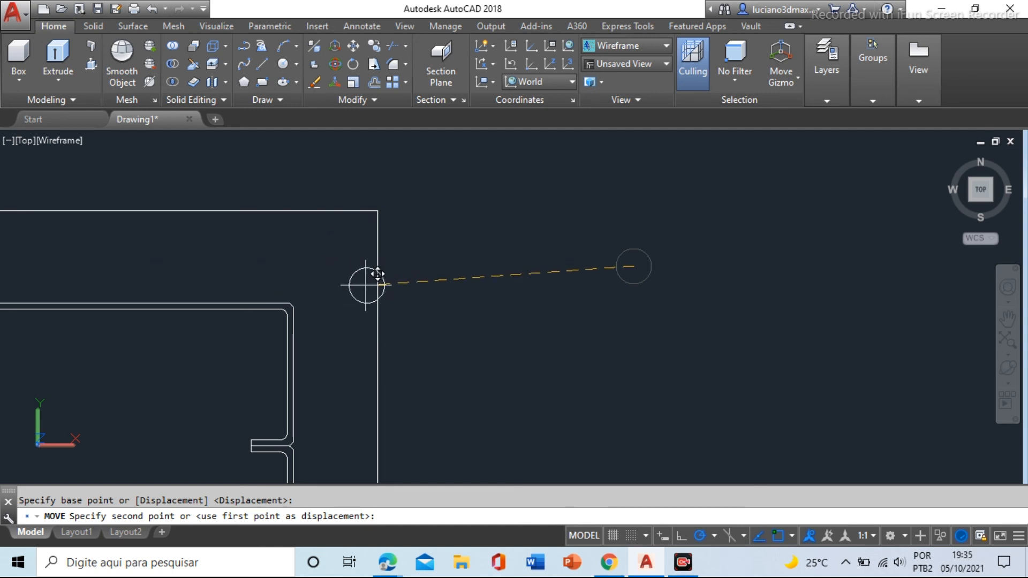
{"action": "right_click", "coordinate": [518, 226], "text": "shift"}
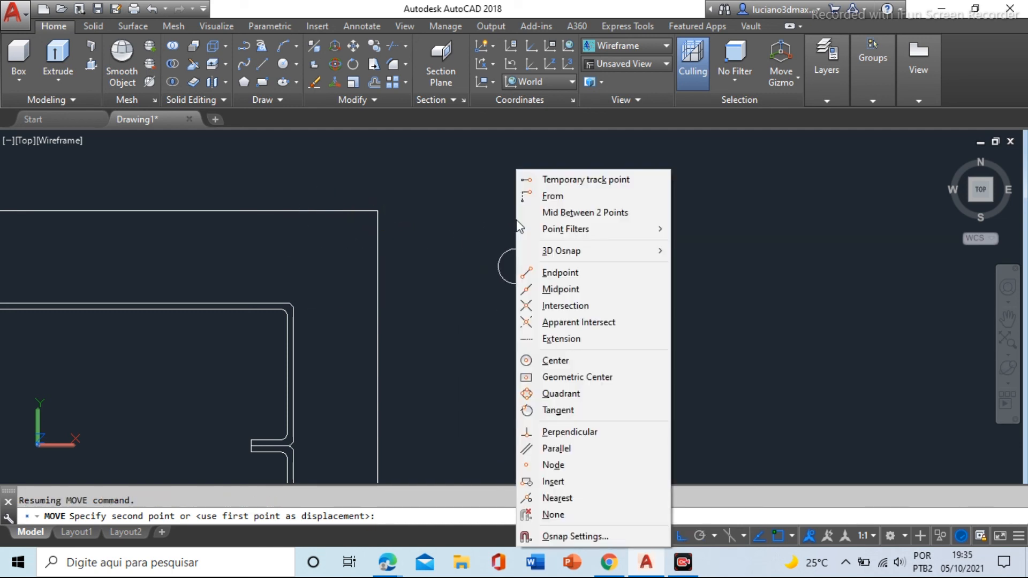
{"action": "left_click", "coordinate": [553, 196]}
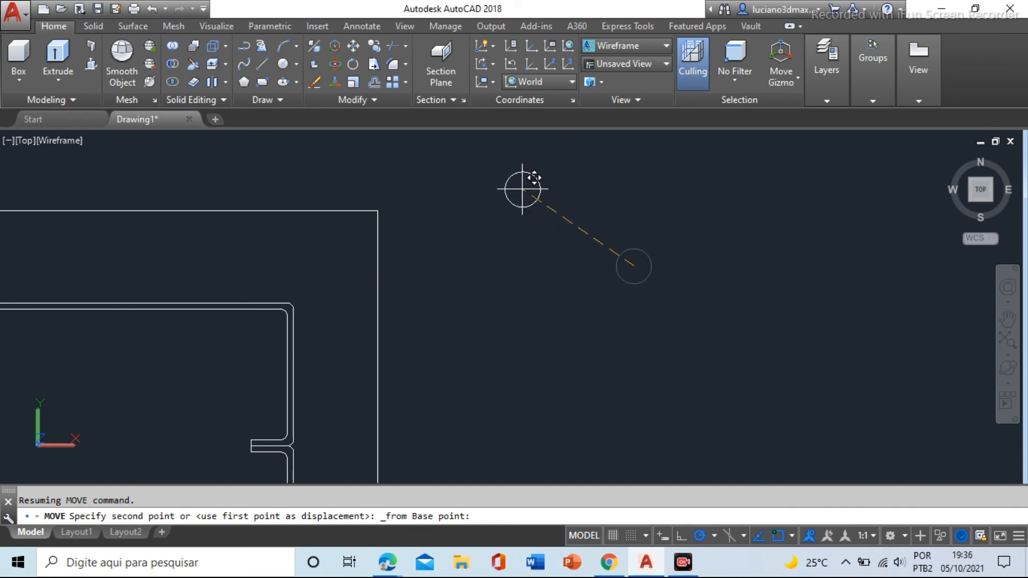
{"action": "left_click", "coordinate": [378, 211]}
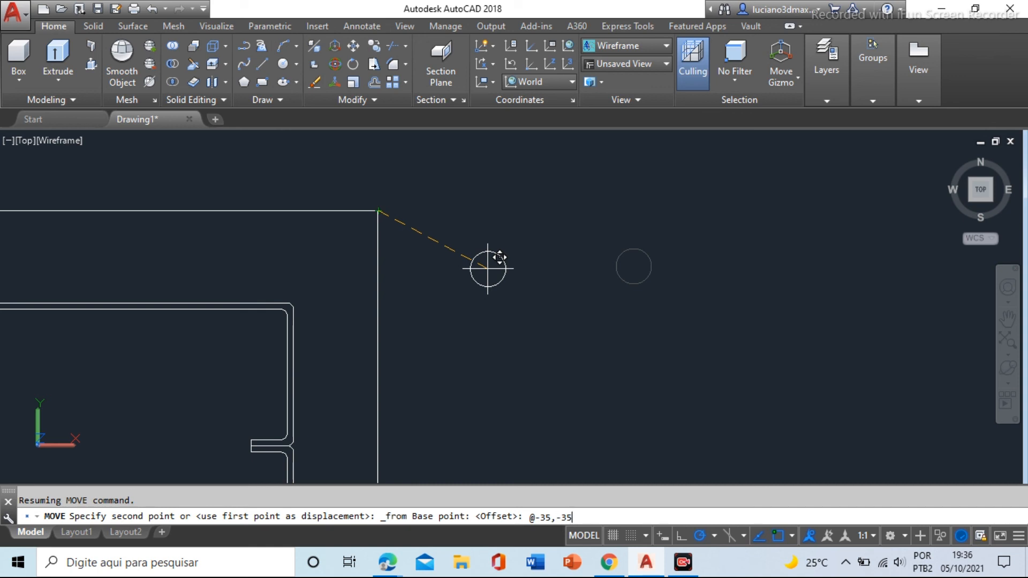
{"action": "key", "text": "Return"}
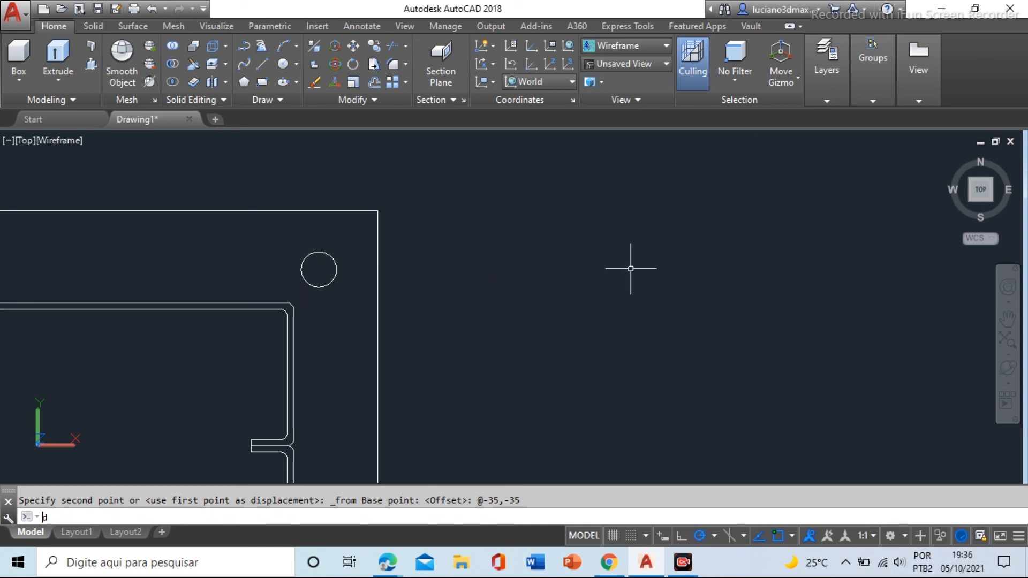
Add a vertical linear dimension from the circle's center to the base plate's upper-right corner, placed outside the plate's right edge
{"action": "key", "text": "Return"}
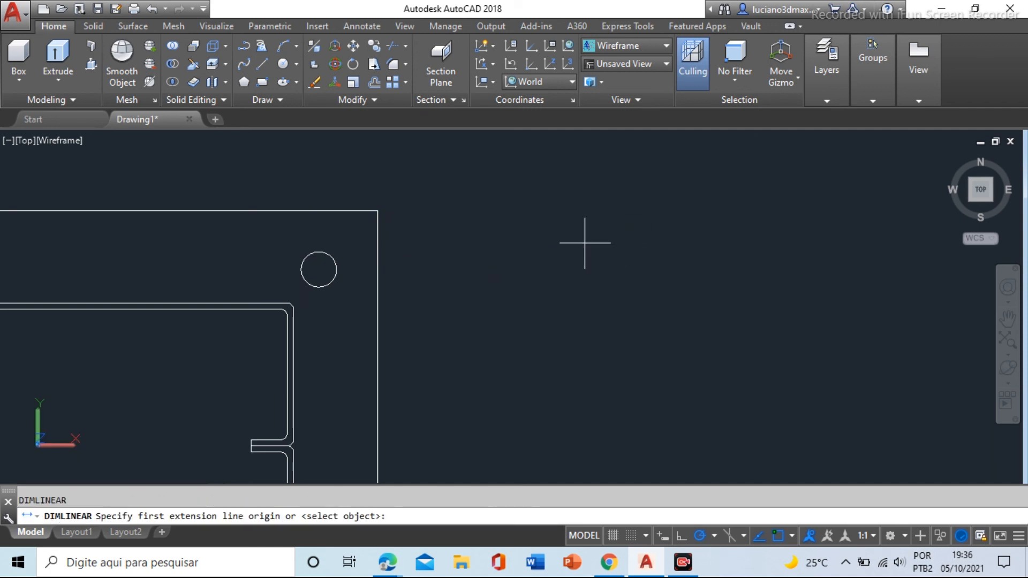
{"action": "left_click", "coordinate": [318, 270]}
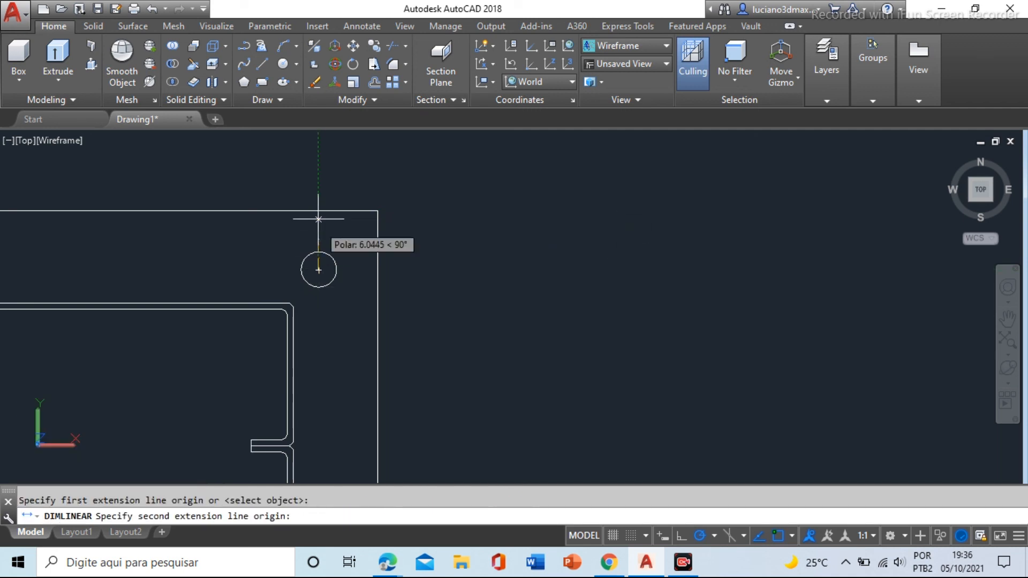
{"action": "left_click", "coordinate": [378, 210]}
{"action": "left_click", "coordinate": [437, 257]}
{"action": "scroll", "coordinate": [437, 257], "scroll_direction": "up", "scroll_amount": 4}
{"action": "scroll", "coordinate": [503, 289], "scroll_direction": "down", "scroll_amount": 1}
{"action": "scroll", "coordinate": [503, 289], "scroll_direction": "down", "scroll_amount": 2}
Add a horizontal linear dimension from the circle's center to the plate's upper-right corner, placed above the plate
{"action": "type", "text": "dli"}
{"action": "key", "text": "Return"}
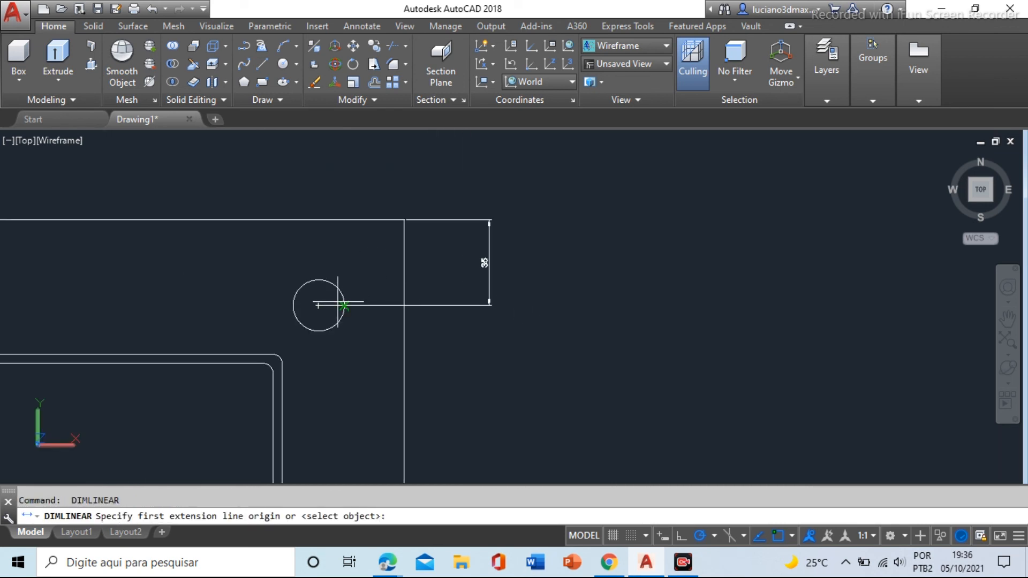
{"action": "left_click", "coordinate": [318, 305]}
{"action": "left_click", "coordinate": [404, 220]}
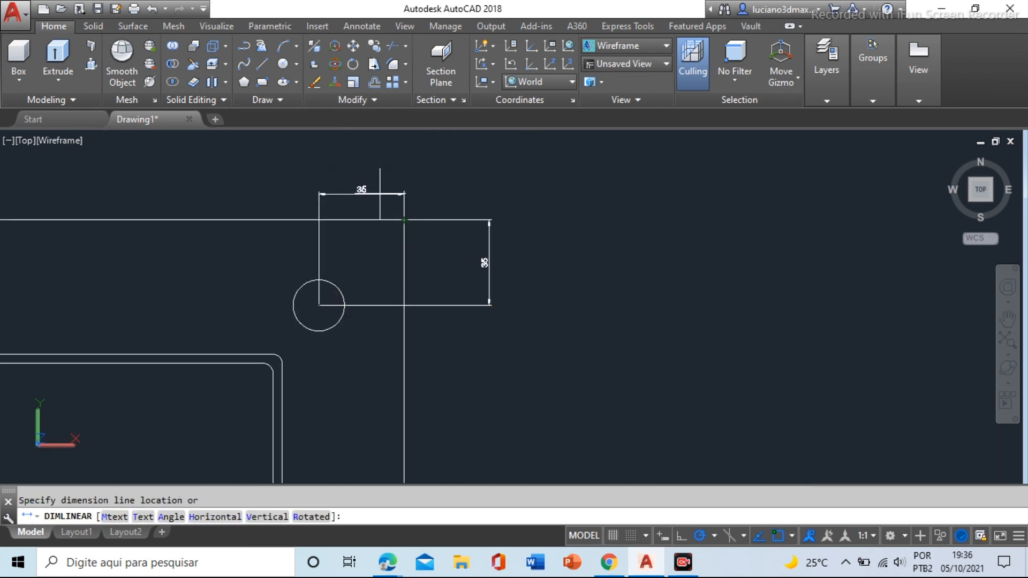
{"action": "left_click", "coordinate": [404, 190]}
Delete both linear dimensions between the circle's center and the plate corner
{"action": "left_click", "coordinate": [511, 212]}
{"action": "left_click", "coordinate": [475, 328]}
{"action": "left_click", "coordinate": [476, 195]}
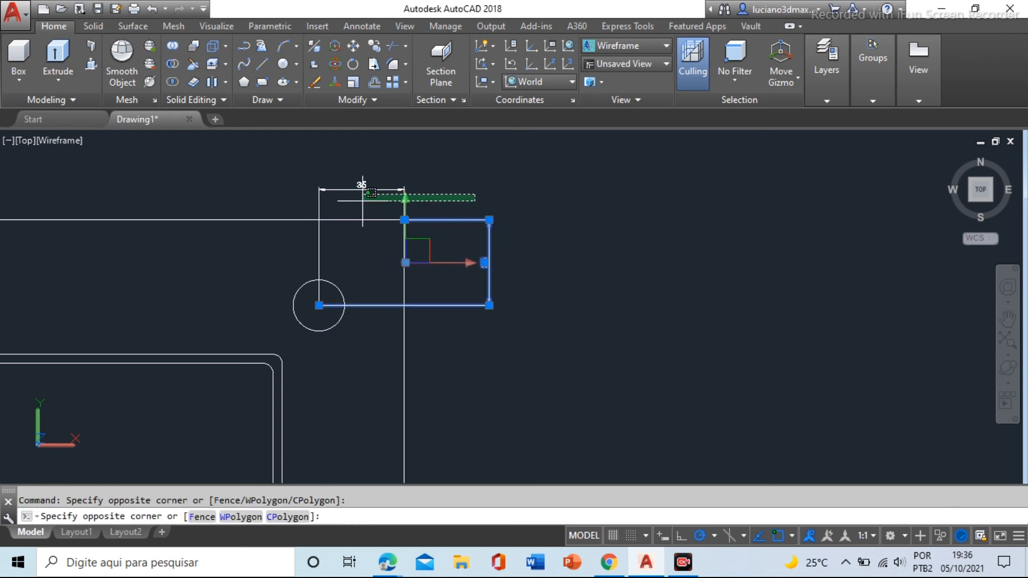
{"action": "left_click", "coordinate": [305, 203]}
{"action": "left_click", "coordinate": [442, 190]}
{"action": "key", "text": "Delete"}
{"action": "scroll", "coordinate": [439, 182], "scroll_direction": "down", "scroll_amount": 2}
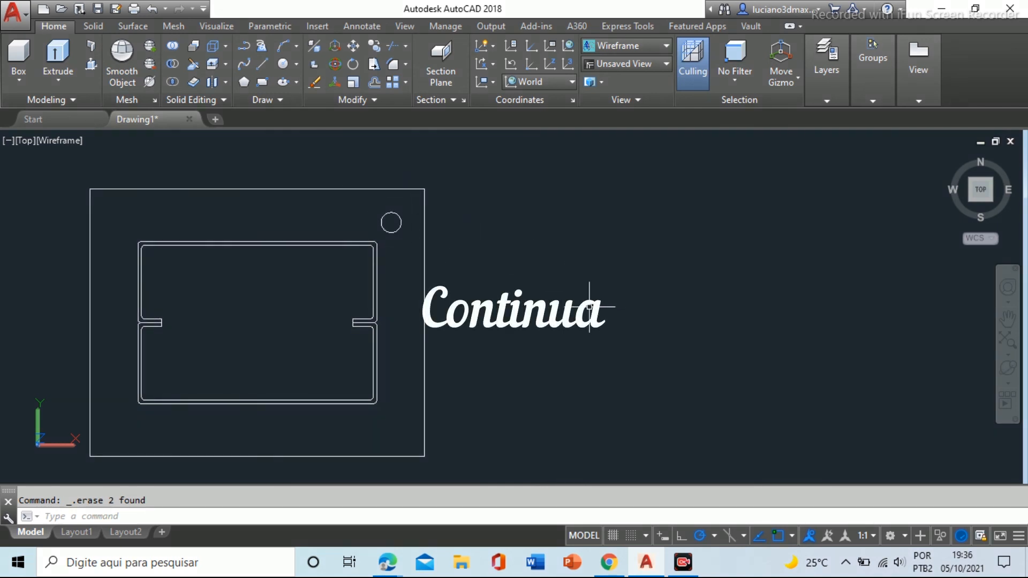
Mirror the hole circle across the plate's horizontal centerline, starting from the right edge's midpoint, and keep the original
{"action": "type", "text": "MI"}
{"action": "key", "text": "Return"}
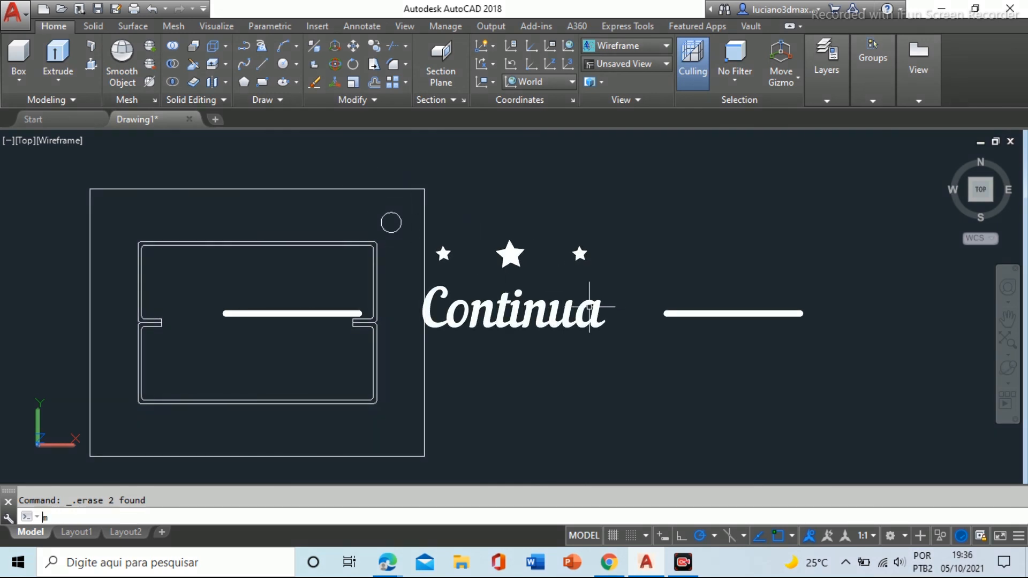
{"action": "scroll", "coordinate": [404, 217], "scroll_direction": "up", "scroll_amount": 2}
{"action": "left_click", "coordinate": [404, 202]}
{"action": "left_click", "coordinate": [385, 237]}
{"action": "scroll", "coordinate": [388, 211], "scroll_direction": "down", "scroll_amount": 5}
{"action": "key", "text": "Return"}
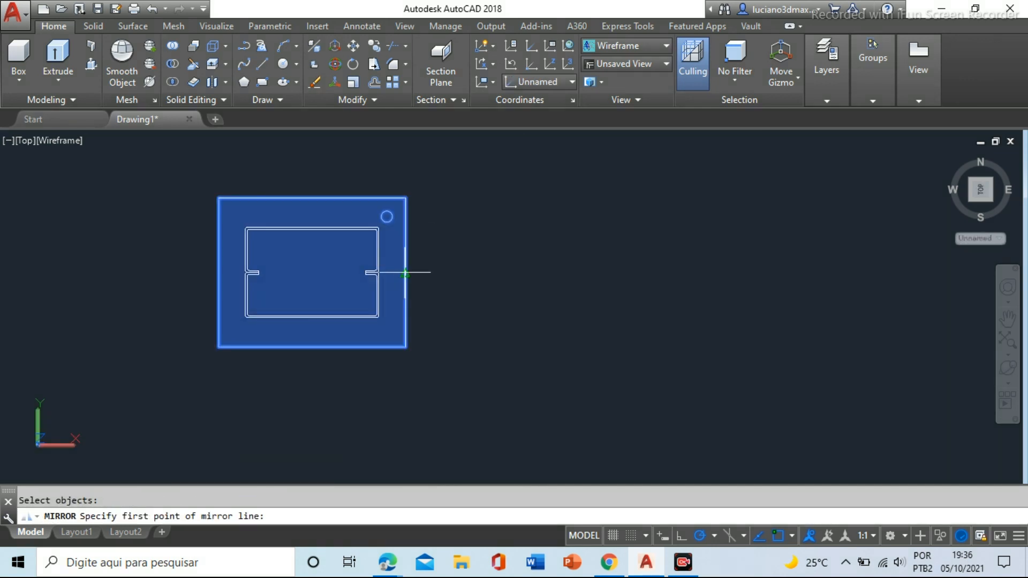
{"action": "left_click", "coordinate": [405, 272]}
{"action": "left_click", "coordinate": [484, 272]}
{"action": "right_click", "coordinate": [497, 248]}
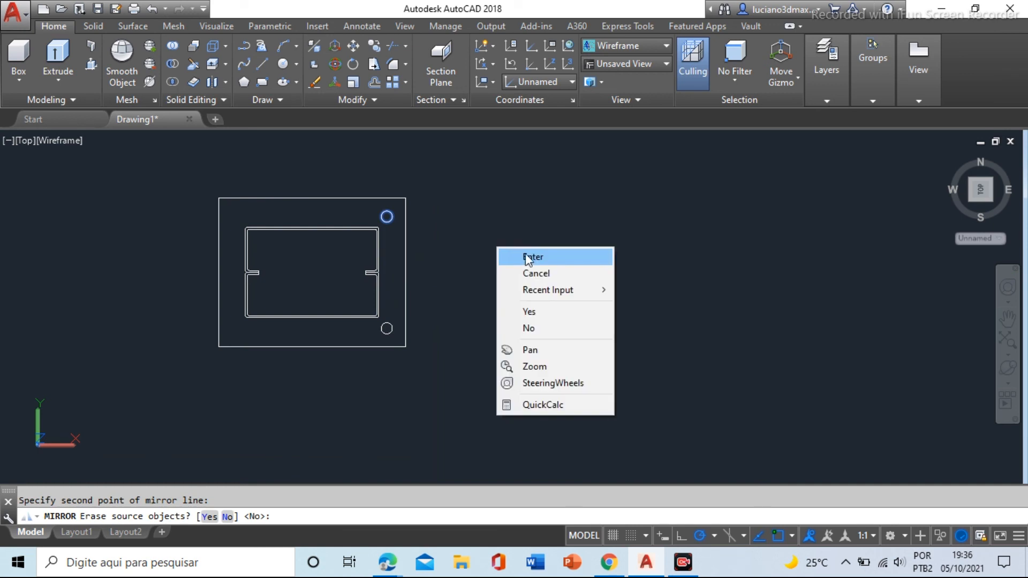
{"action": "left_click", "coordinate": [527, 258]}
{"action": "key", "text": "Return"}
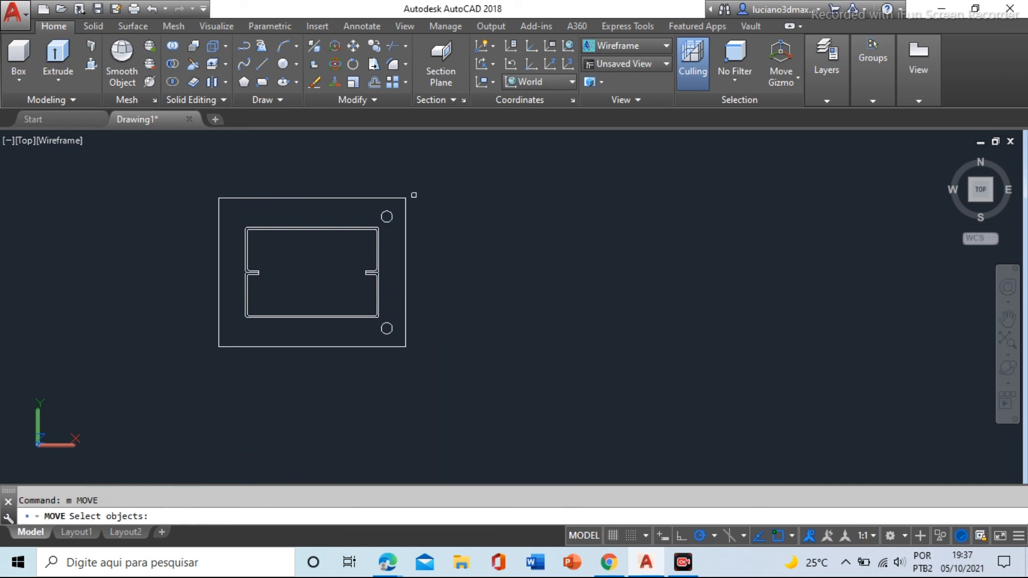
{"action": "left_click", "coordinate": [379, 175]}
{"action": "key", "text": "Escape"}
Mirror the two right-hand hole circles across the plate's vertical centerline from the upper edge's midpoint, keeping the originals
{"action": "type", "text": "m"}
{"action": "key", "text": "Return"}
{"action": "left_click", "coordinate": [377, 180]}
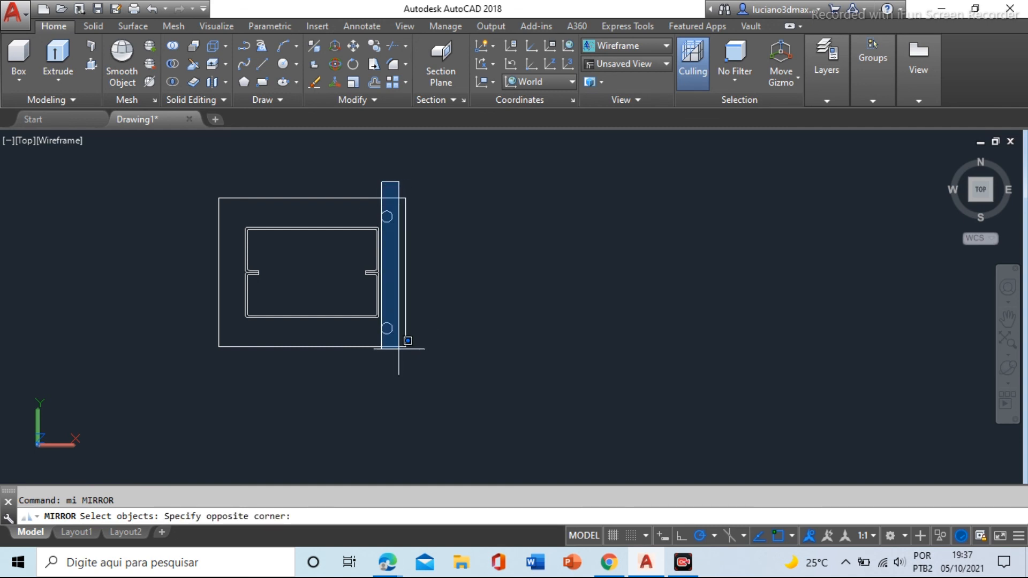
{"action": "left_click", "coordinate": [396, 371]}
{"action": "left_click", "coordinate": [393, 217]}
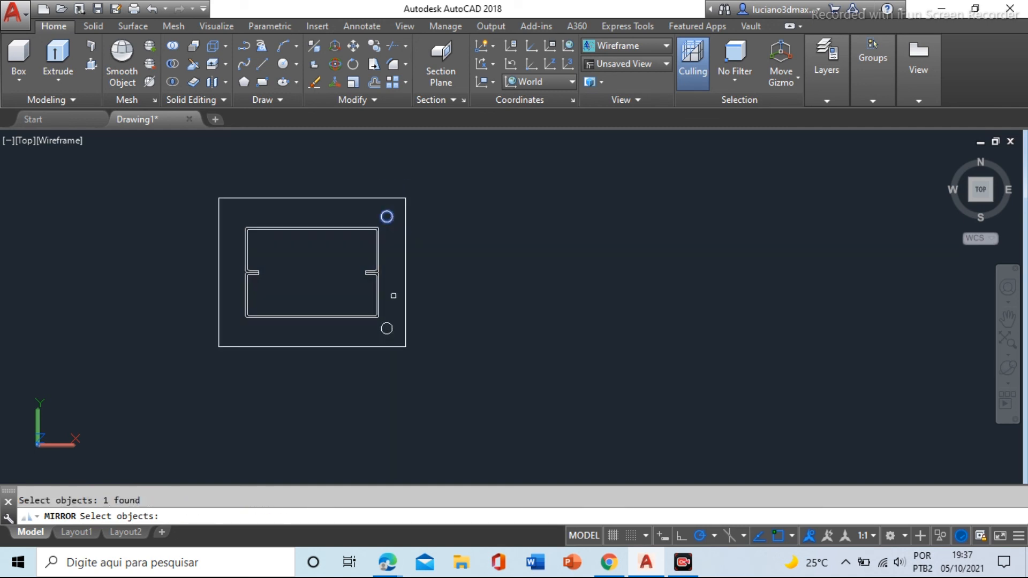
{"action": "key", "text": "Return"}
{"action": "left_click", "coordinate": [312, 198]}
{"action": "left_click", "coordinate": [304, 145]}
{"action": "right_click", "coordinate": [343, 151]}
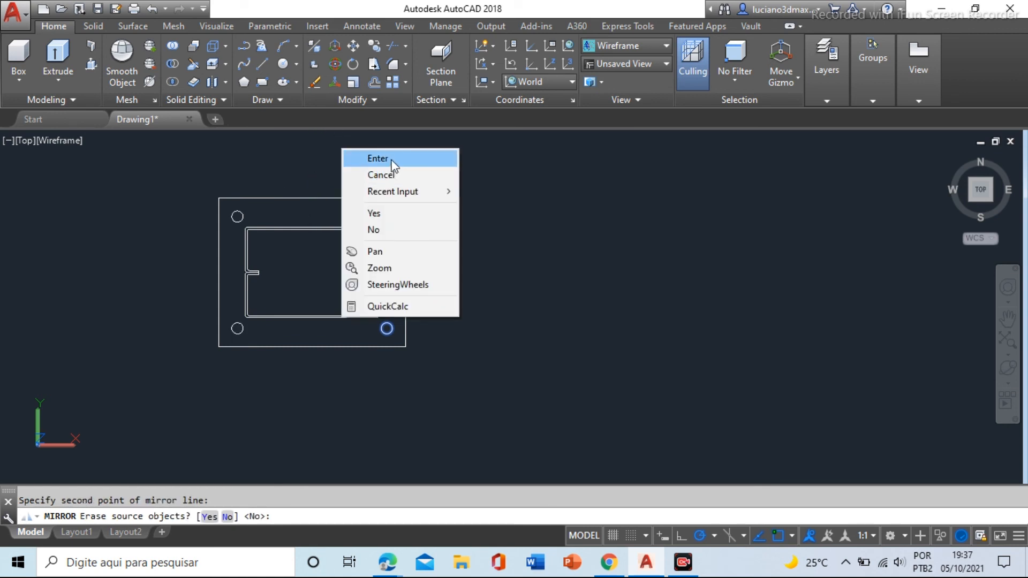
{"action": "left_click", "coordinate": [391, 159]}
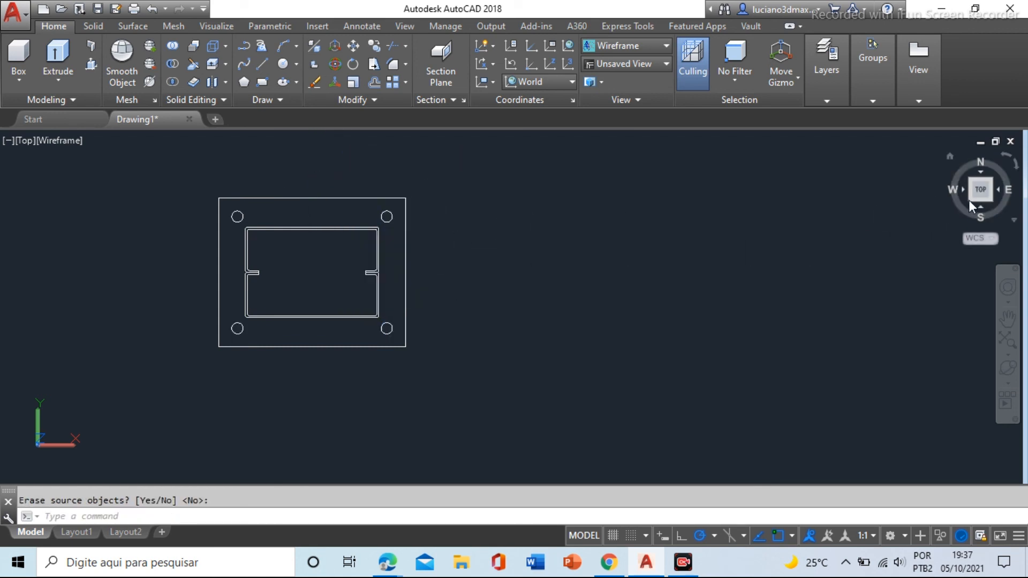
{"action": "key", "text": "Escape"}
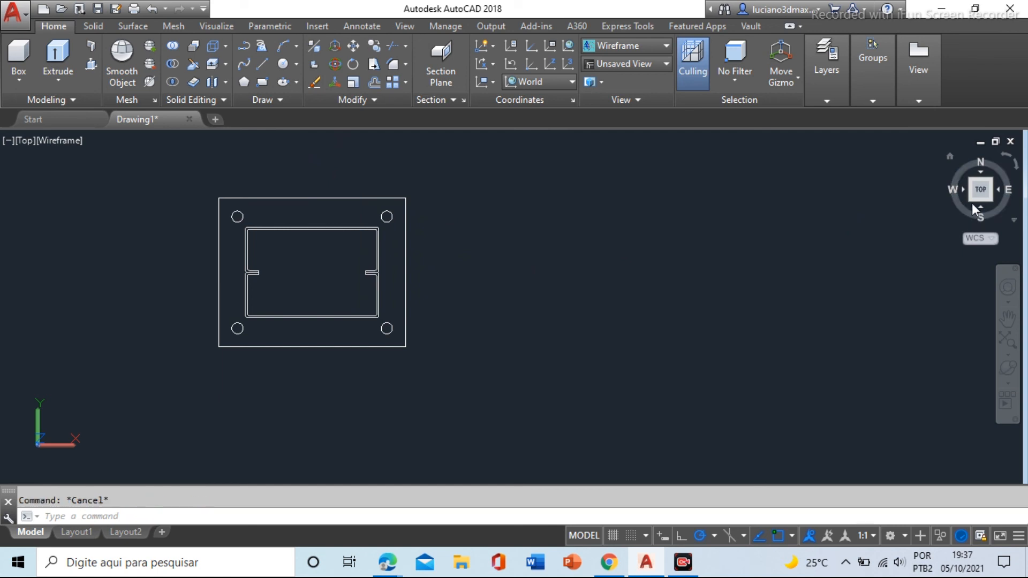
Show the column base in the SW Isometric view with the Shaded with edges visual style
{"action": "left_click", "coordinate": [970, 200]}
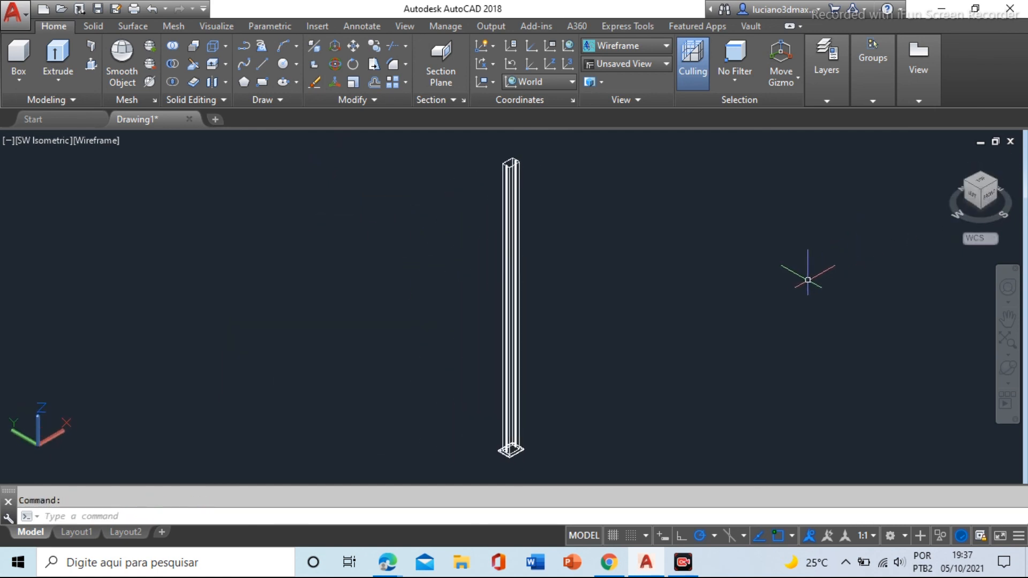
{"action": "scroll", "coordinate": [489, 459], "scroll_direction": "up", "scroll_amount": 5}
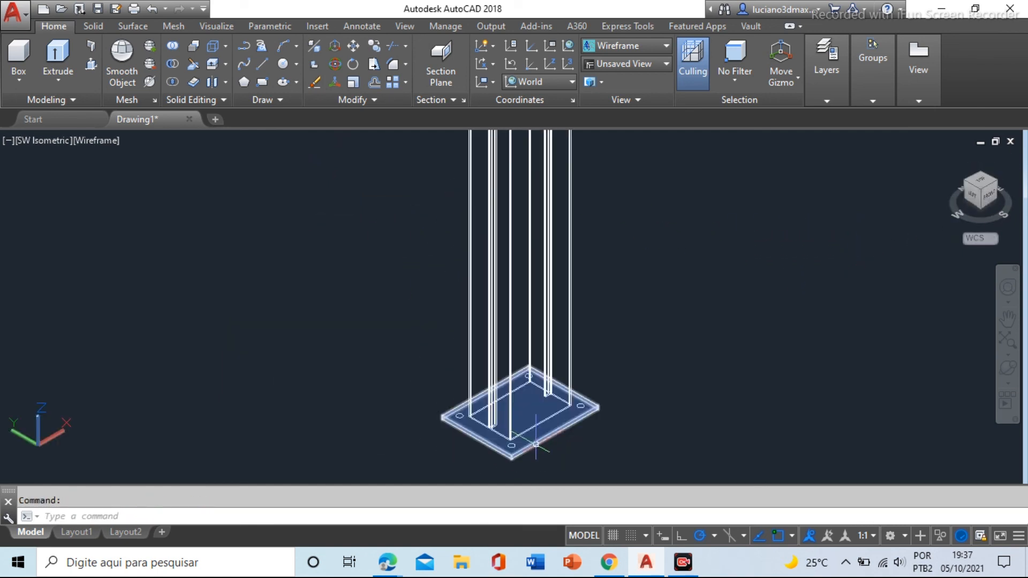
{"action": "left_click", "coordinate": [99, 142]}
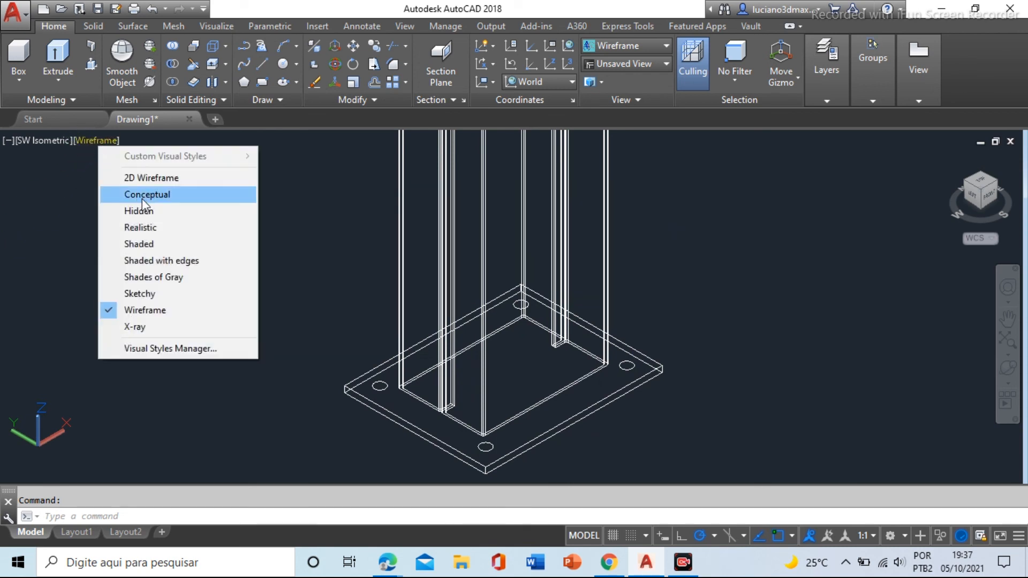
{"action": "left_click", "coordinate": [160, 260]}
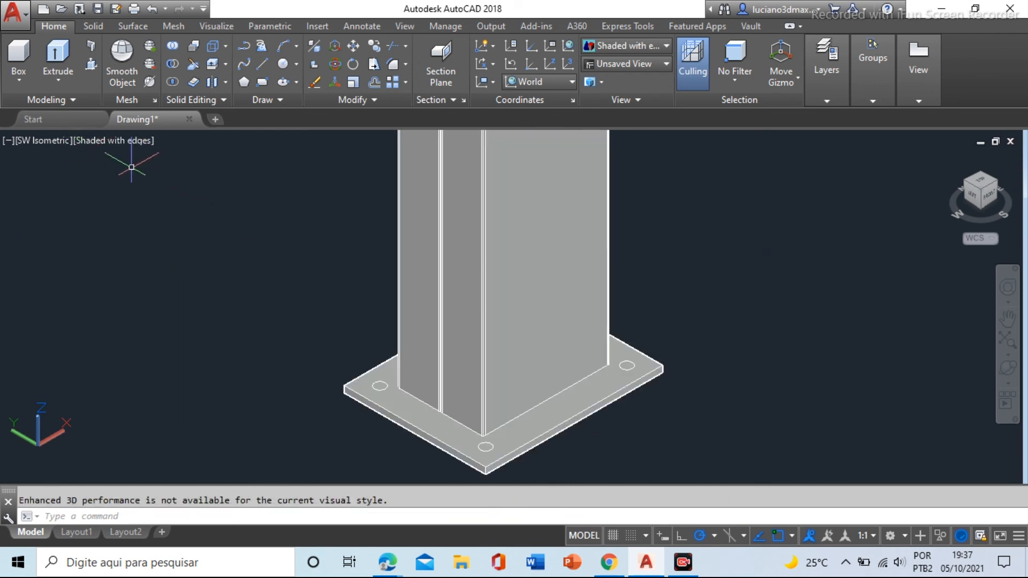